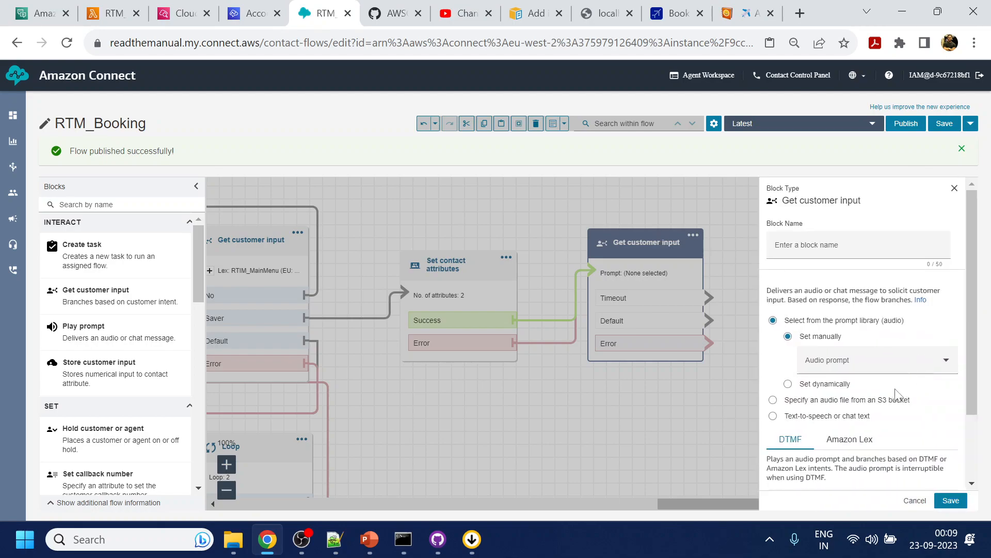
- Set the Get customer input block's prompt to manual text-to-speech reading "To assist you with booking, please provide your 10 digit mobile number"
click(826, 415)
scroll(847, 395, down, 1)
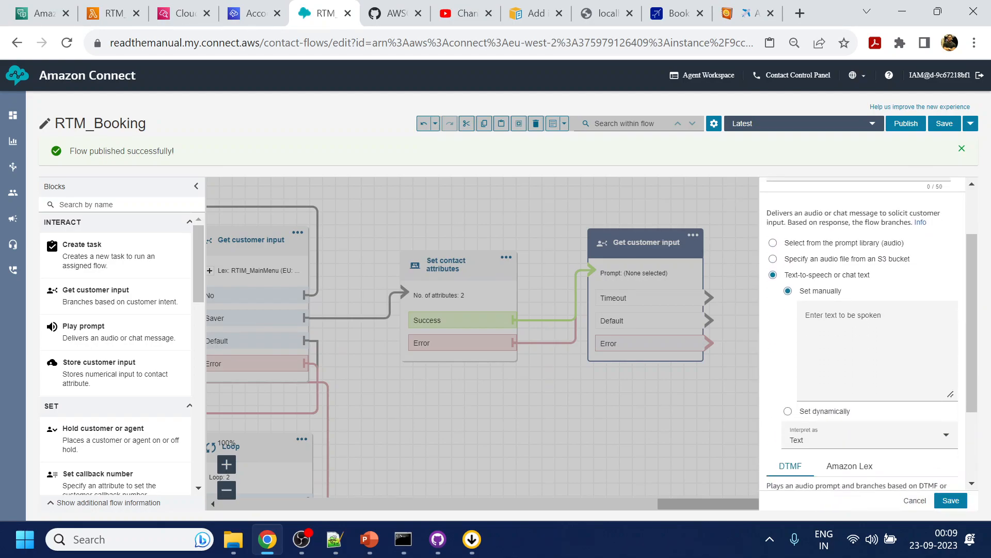
click(857, 351)
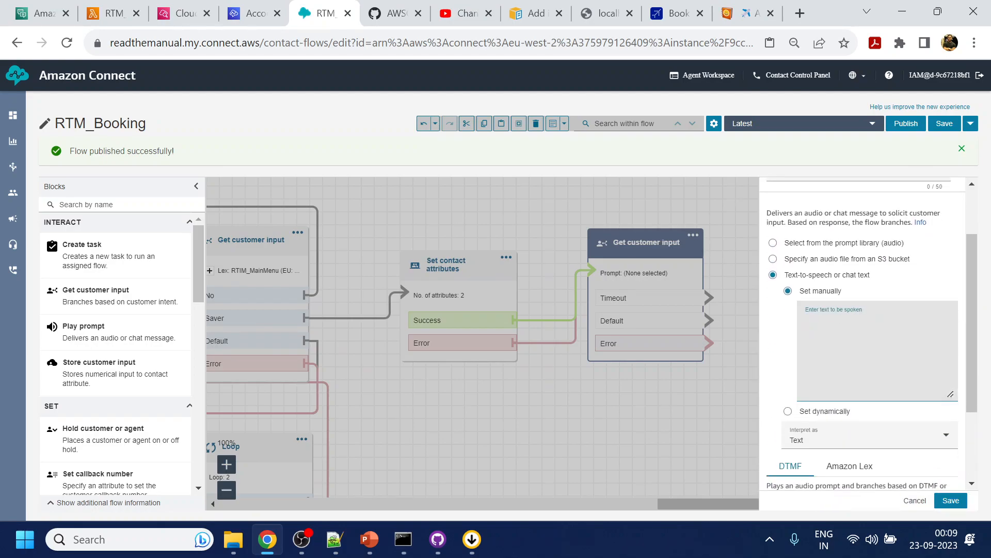
text(Please)
key(BackSpace)
key(BackSpace)
key(BackSpace)
key(BackSpace)
key(BackSpace)
key(BackSpace)
text(To assist you with booking, please provide your 10 digit mobile number.)
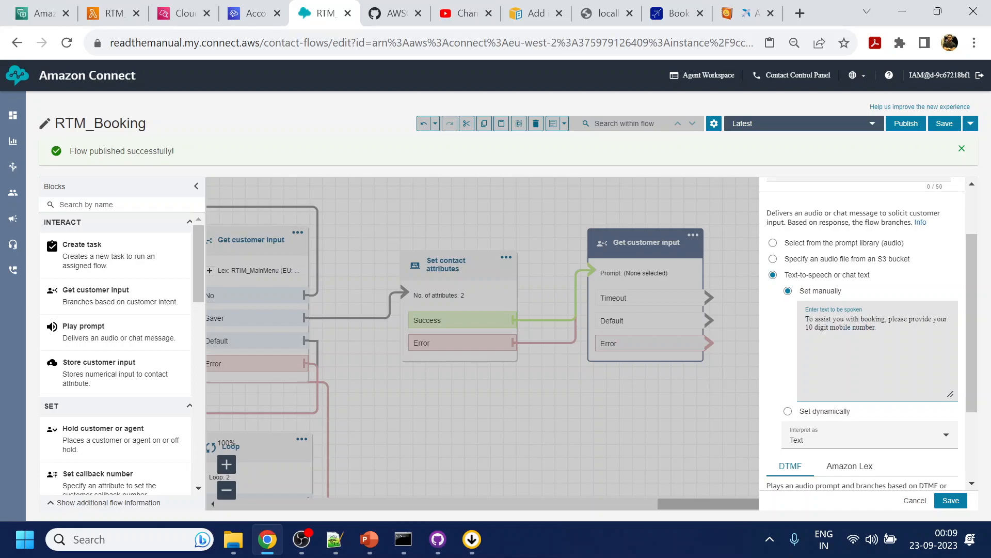
- Switch the block's input handling to Amazon Lex and choose the bot RTIM_MainMenu (EU: London) (Classic)
scroll(862, 351, down, 2)
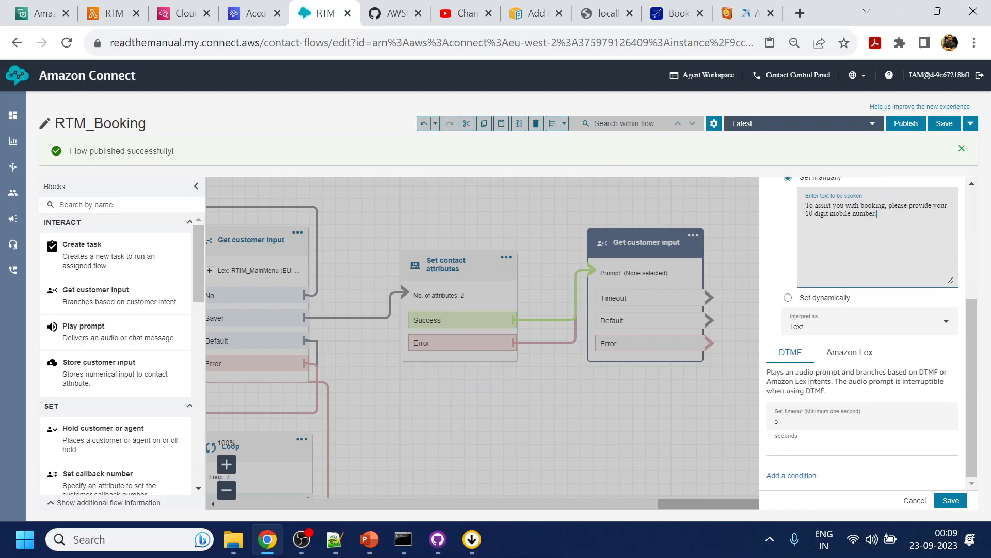
click(865, 352)
scroll(872, 401, down, 3)
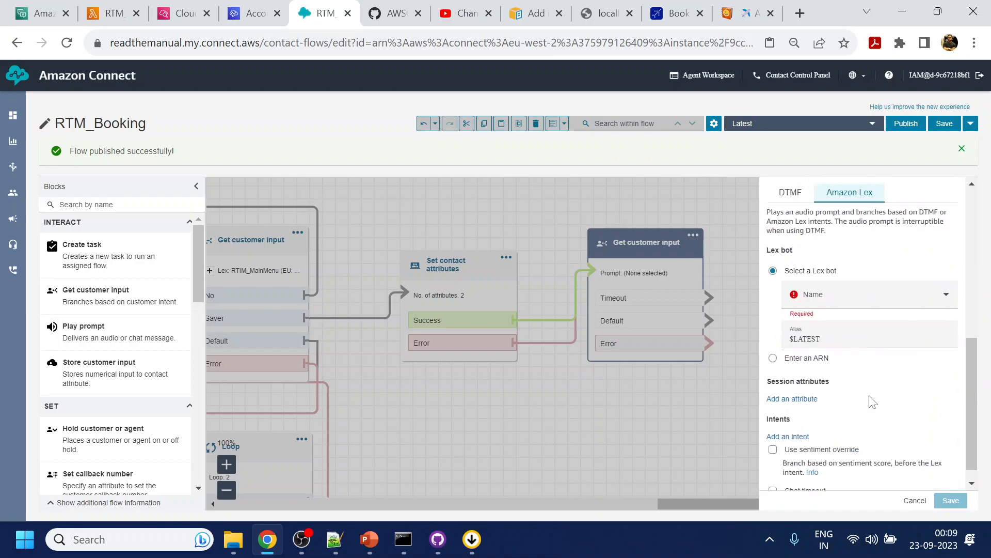
click(885, 287)
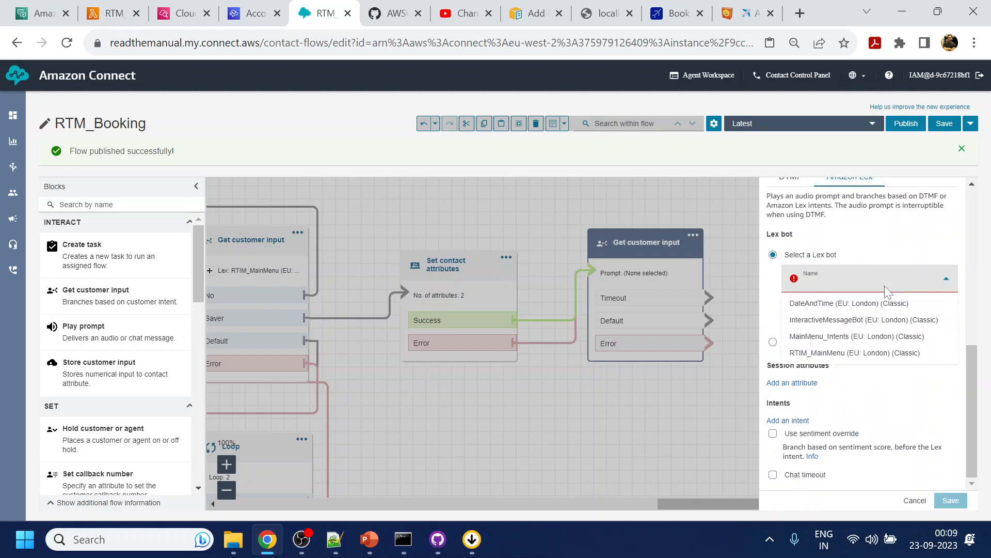
click(860, 353)
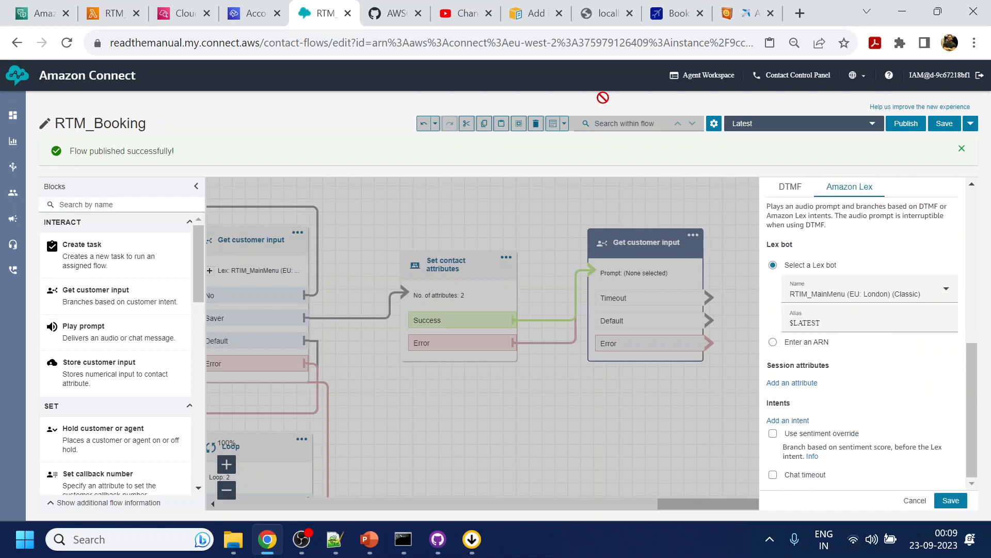
- Go to the RTIM_MainMenu bot editor in the Amazon Lex console and create a new intent named AskMobileNumber
click(115, 13)
click(41, 13)
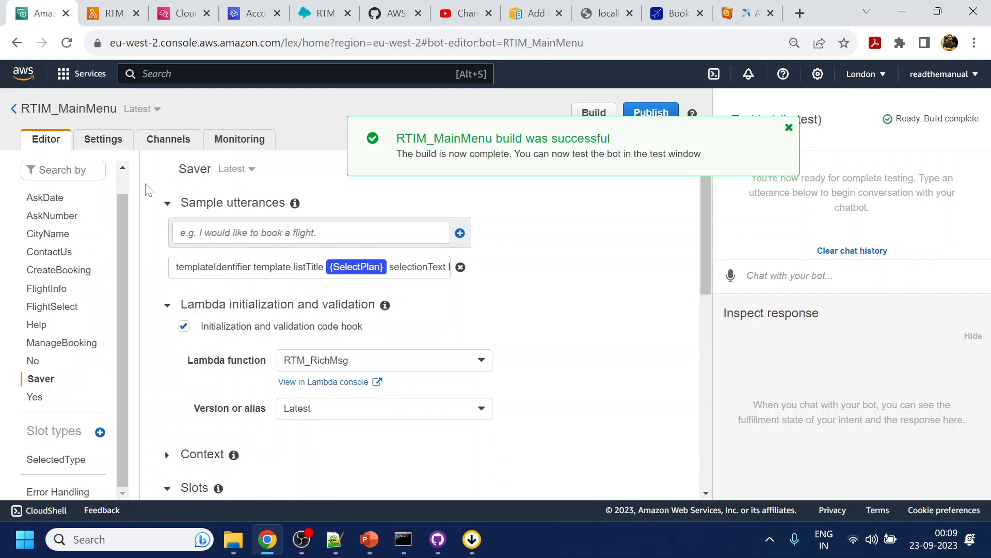
click(789, 128)
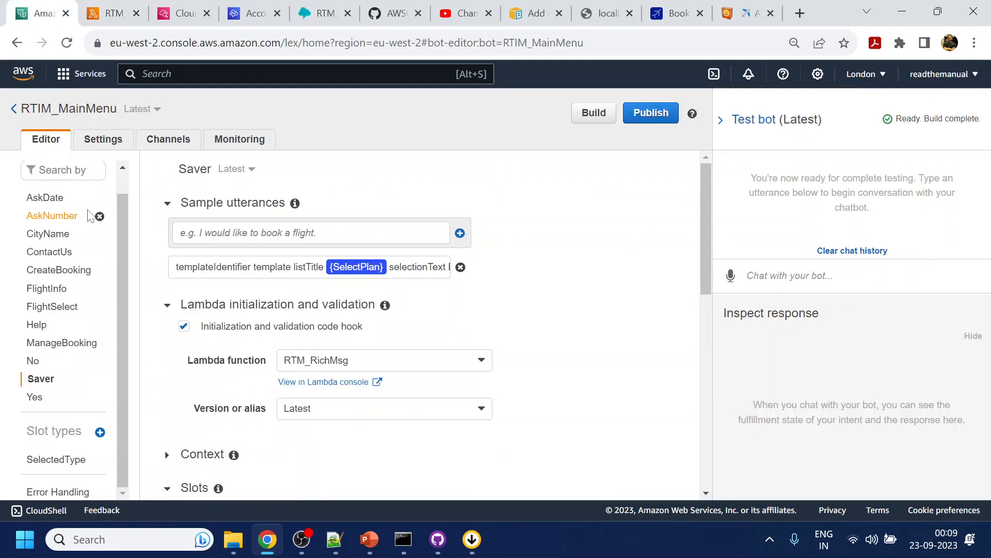
scroll(82, 227, up, 2)
click(100, 170)
click(354, 156)
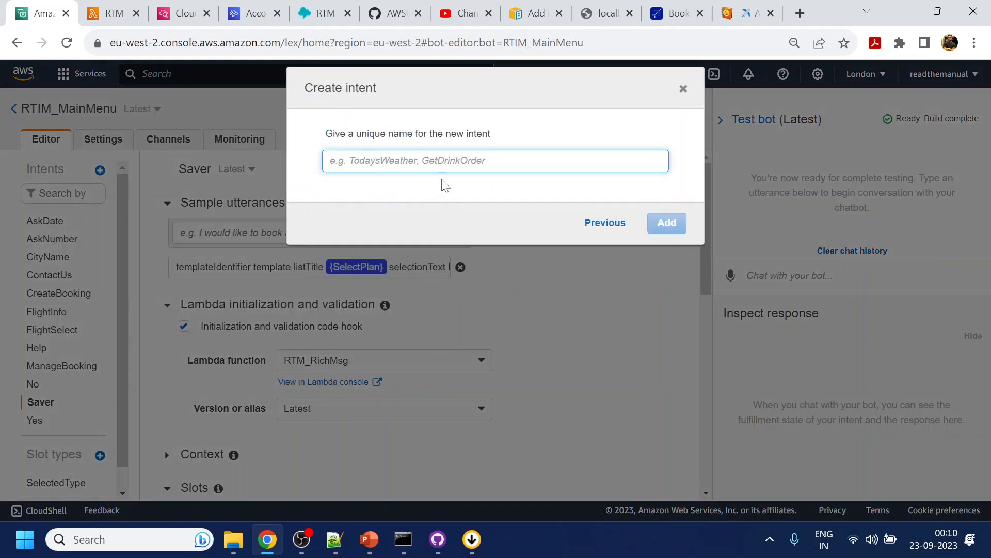
text(AskMobileNumber)
click(667, 223)
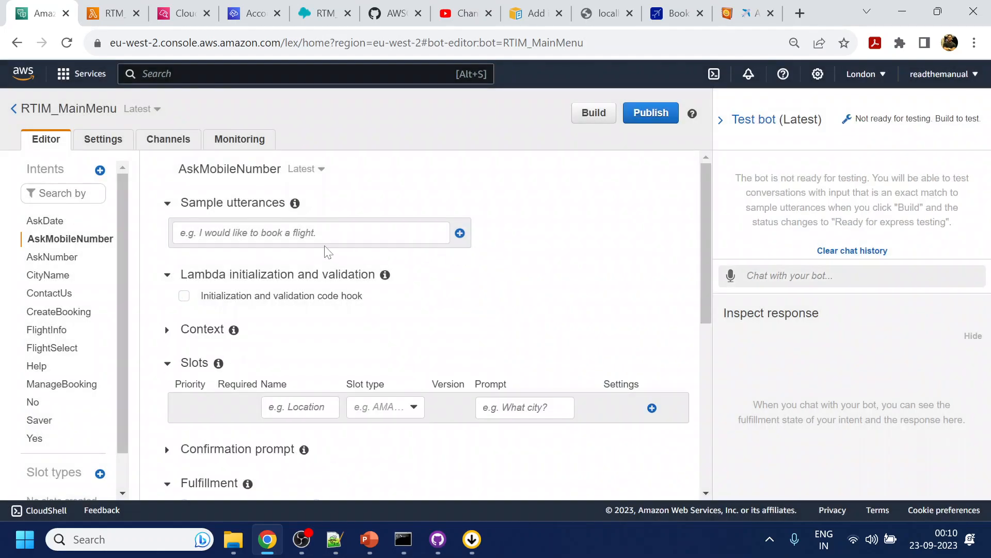
- Add a sample utterance to AskMobileNumber made of "its" followed by a ten-digit phone number
click(325, 240)
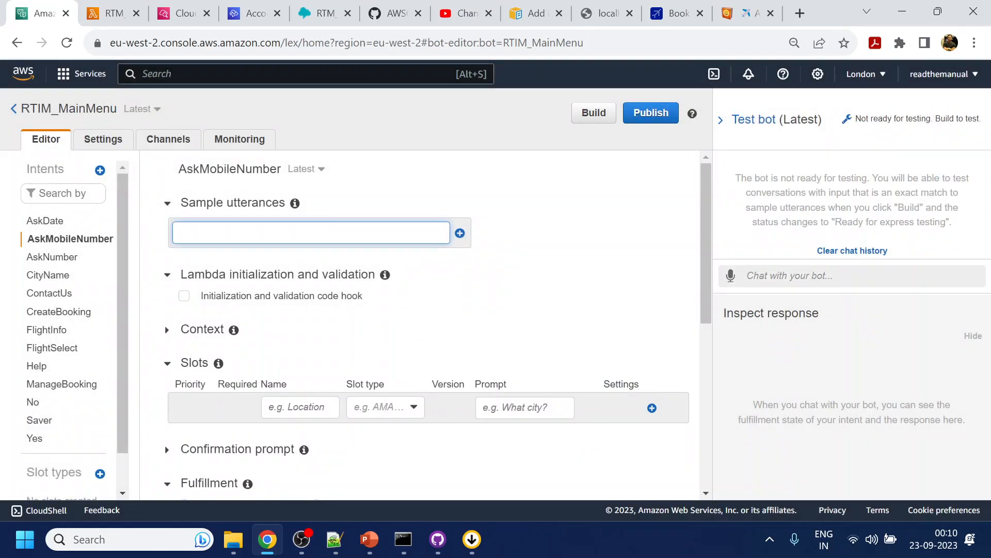
text(its 1234567894)
key(Return)
- Replace the phone number in the "its" utterance with a new slot of the built-in type AMAZON.PhoneNumber
double_click(237, 266)
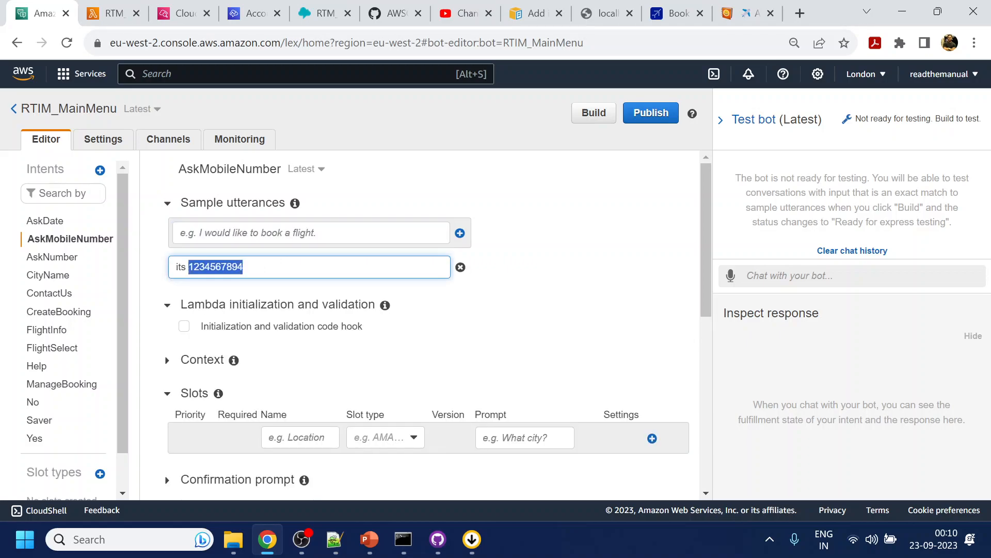
click(308, 286)
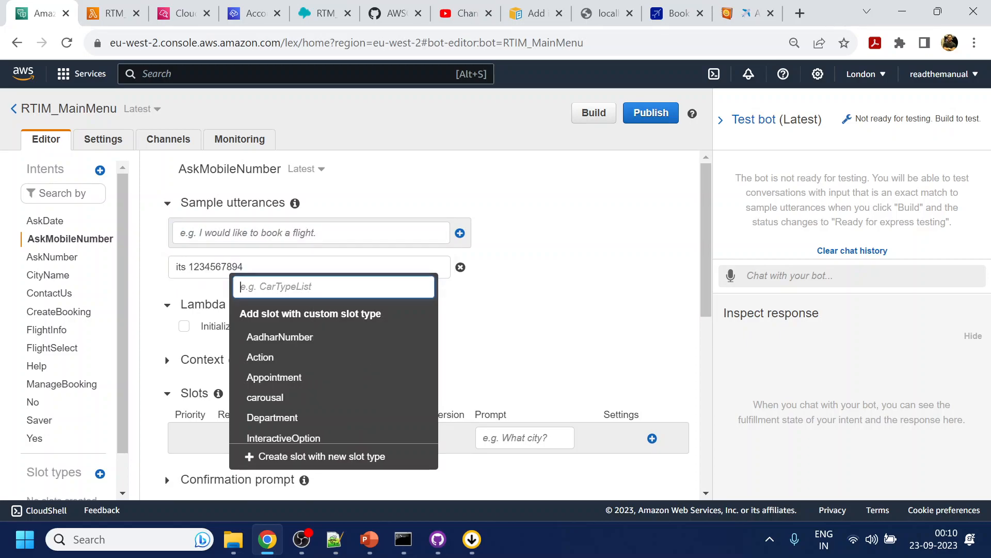
text(mobi)
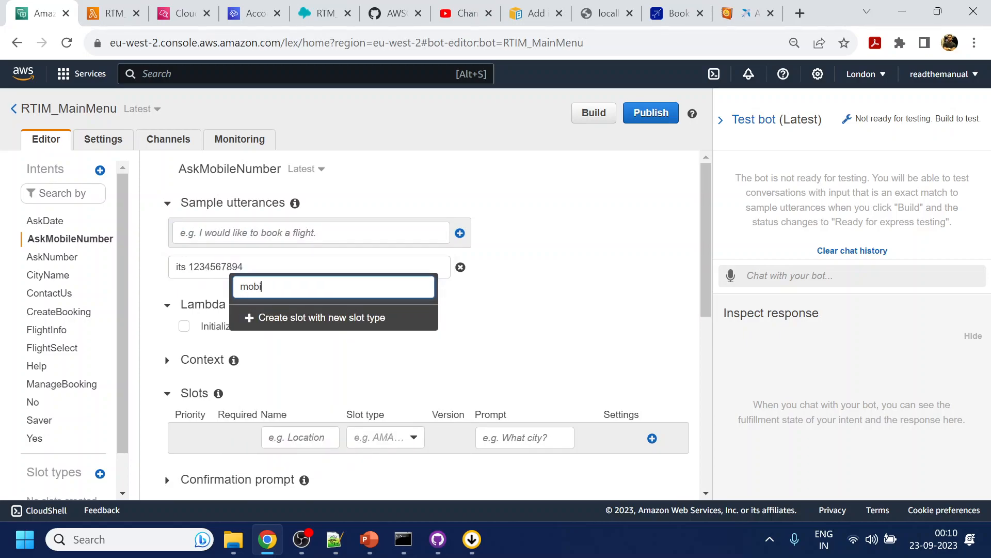
key(BackSpace)
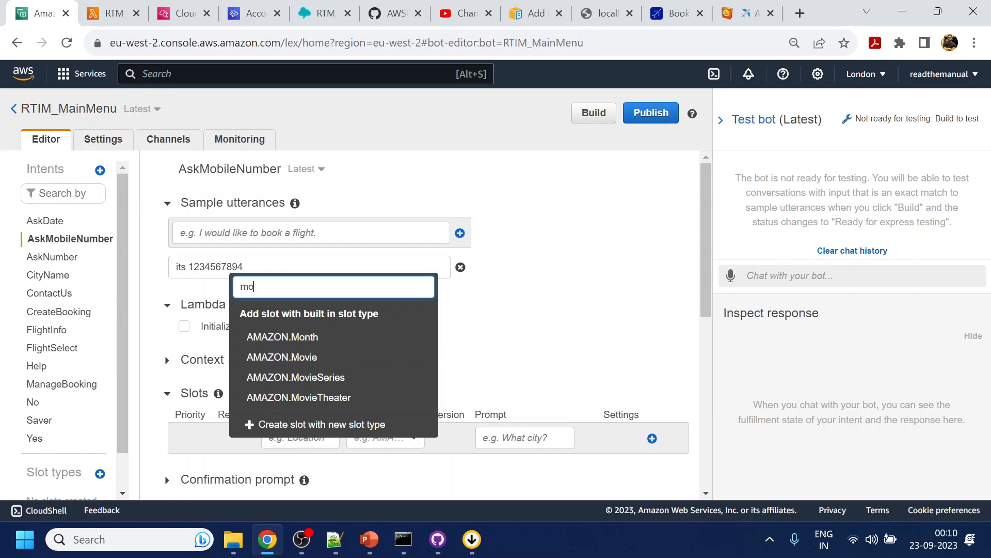
key(BackSpace)
key(BackSpace)
text(num)
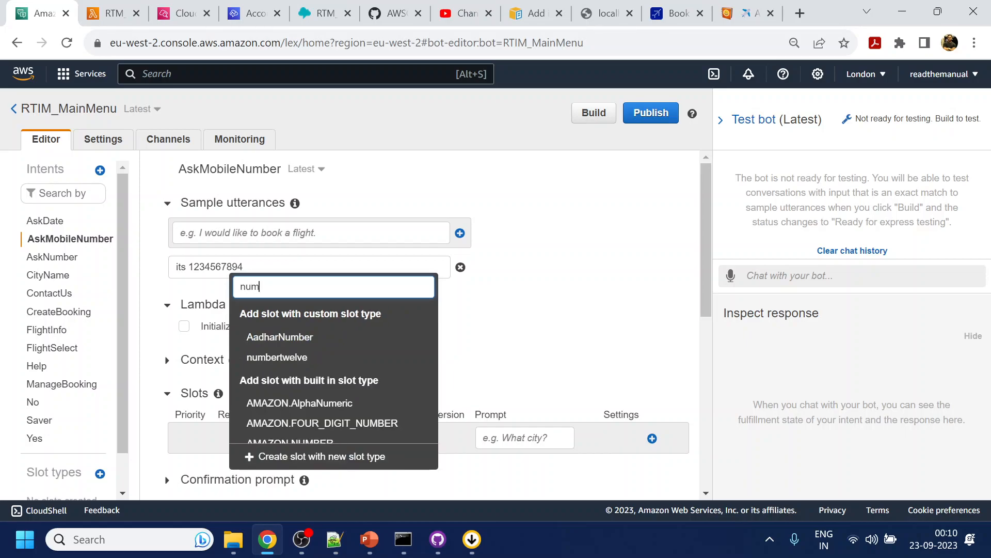
scroll(328, 405, down, 1)
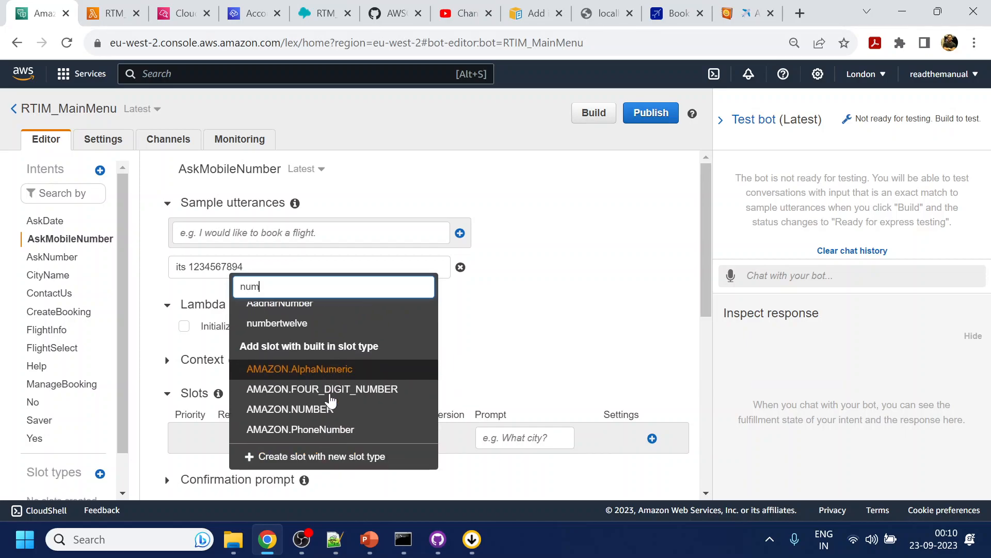
click(333, 430)
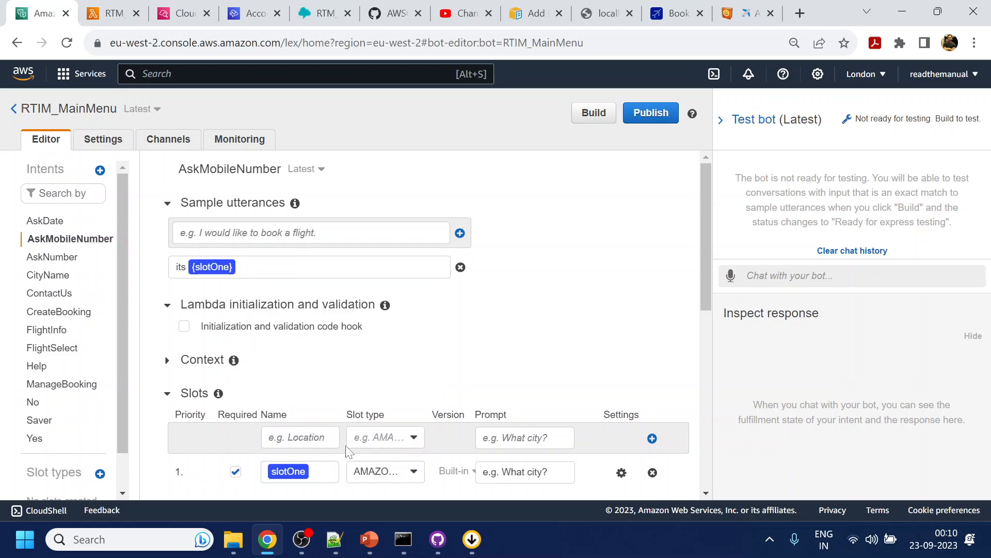
- Rename the phone number slot of the AskMobileNumber intent as Mobile
double_click(289, 471)
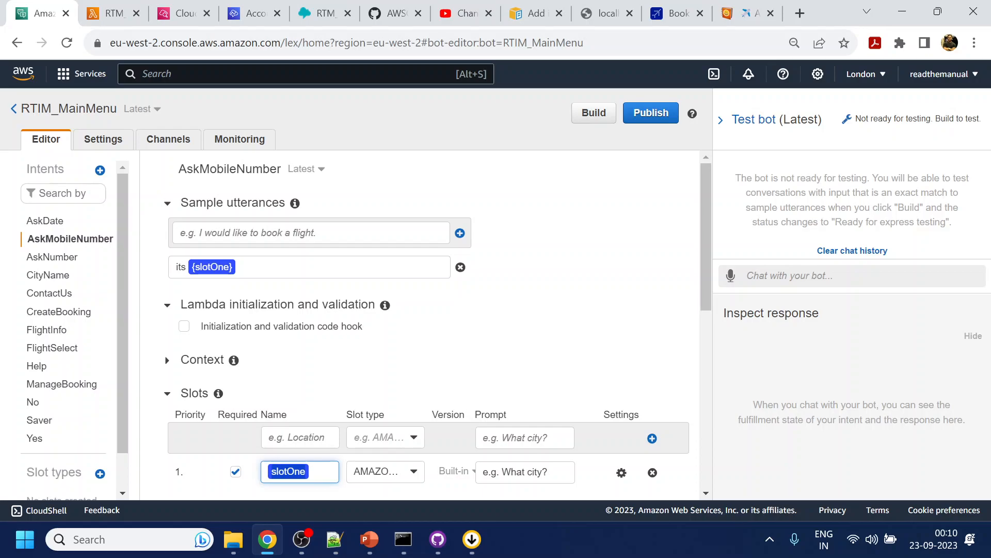
text(Mobile)
click(629, 316)
- Add a second sample utterance holding only a ten-digit phone number and replace that number with the existing Mobile slot
click(306, 235)
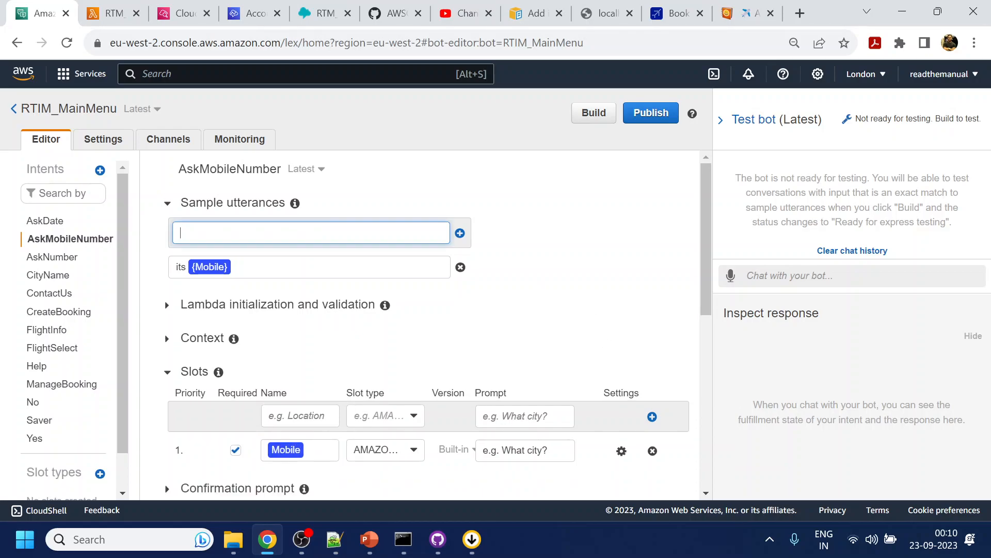
text(9876543212)
key(Return)
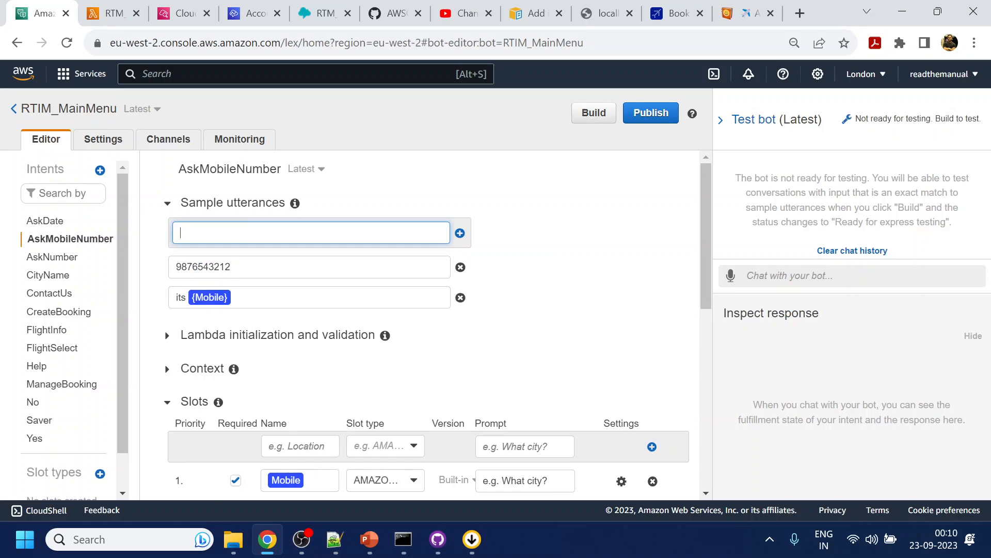
double_click(196, 266)
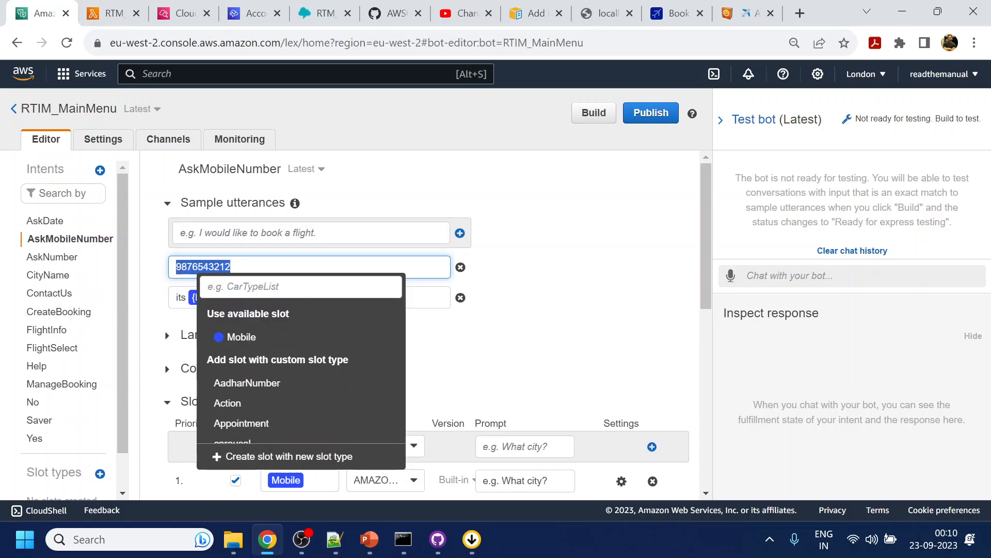
click(260, 345)
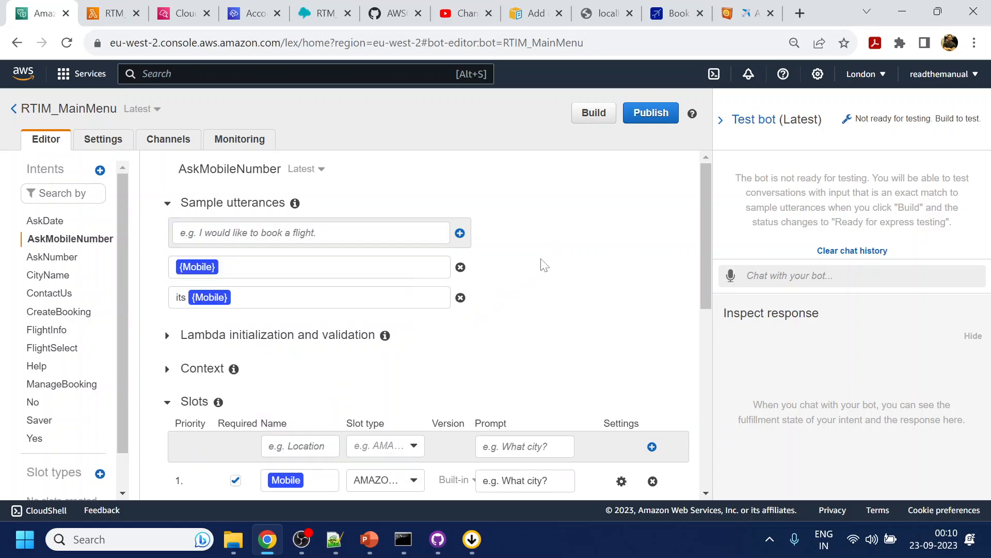
- Save the AskMobileNumber intent and create another new intent named AskEmail
scroll(532, 282, down, 4)
scroll(532, 283, down, 3)
click(222, 447)
click(100, 170)
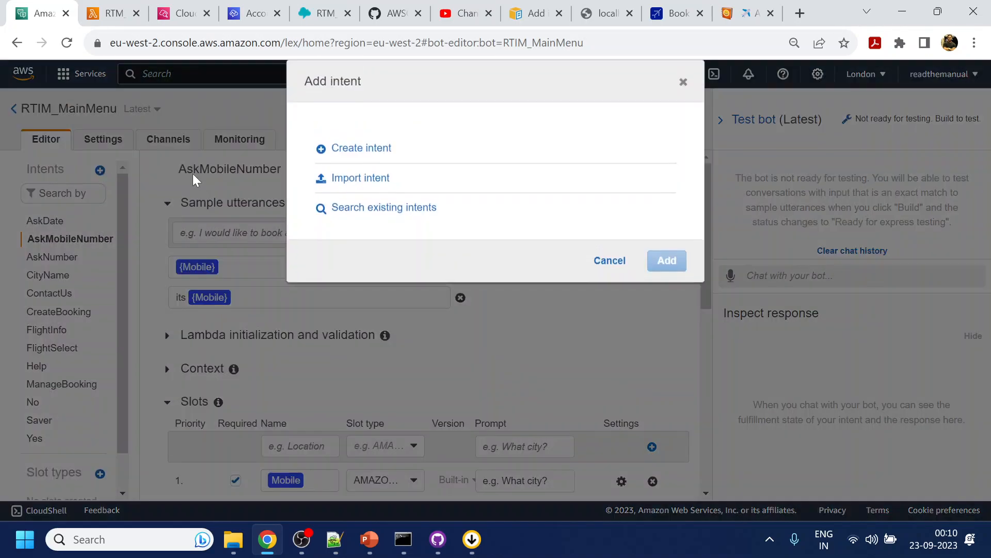
click(349, 156)
text(AskEmail)
click(670, 226)
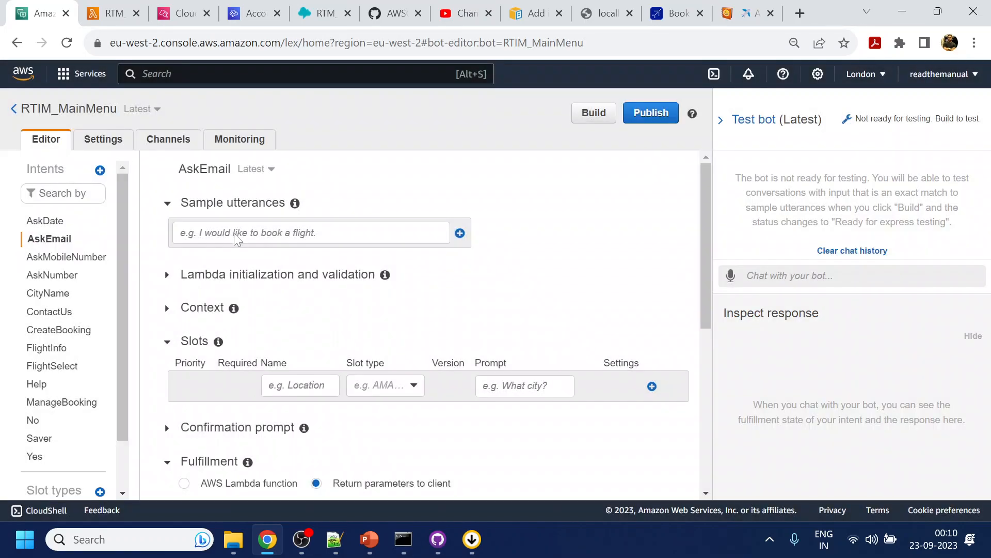
- Add a sample utterance to AskEmail consisting only of a sample e-mail address
click(236, 239)
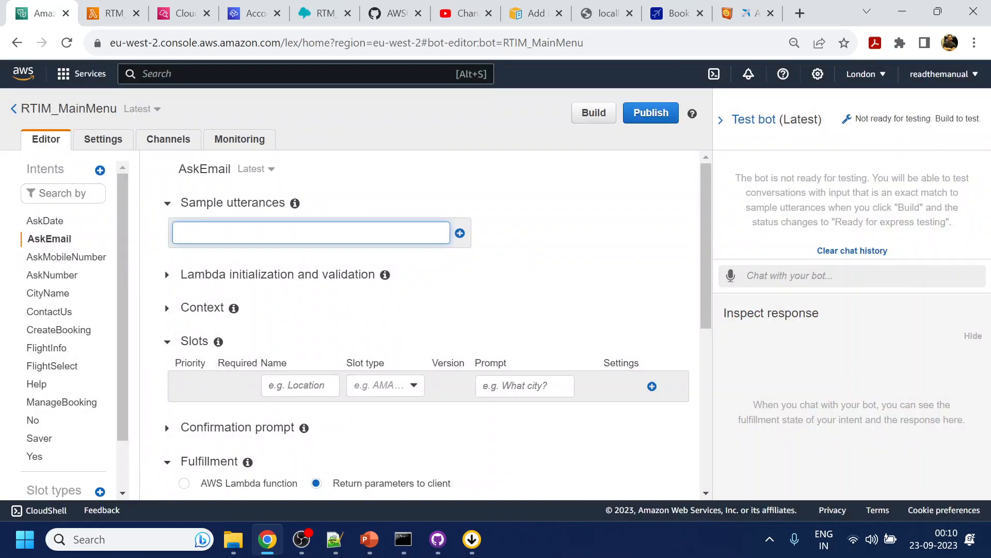
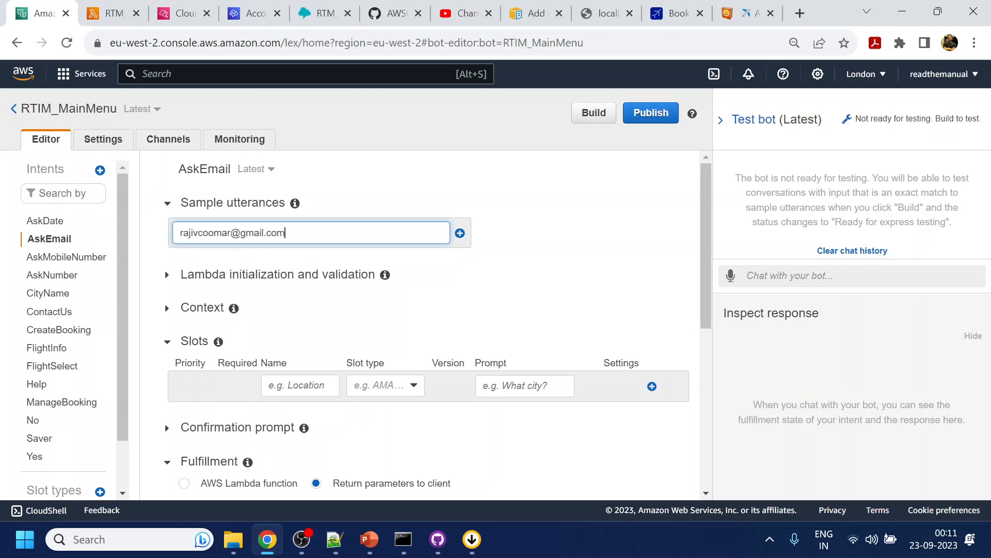
key(Return)
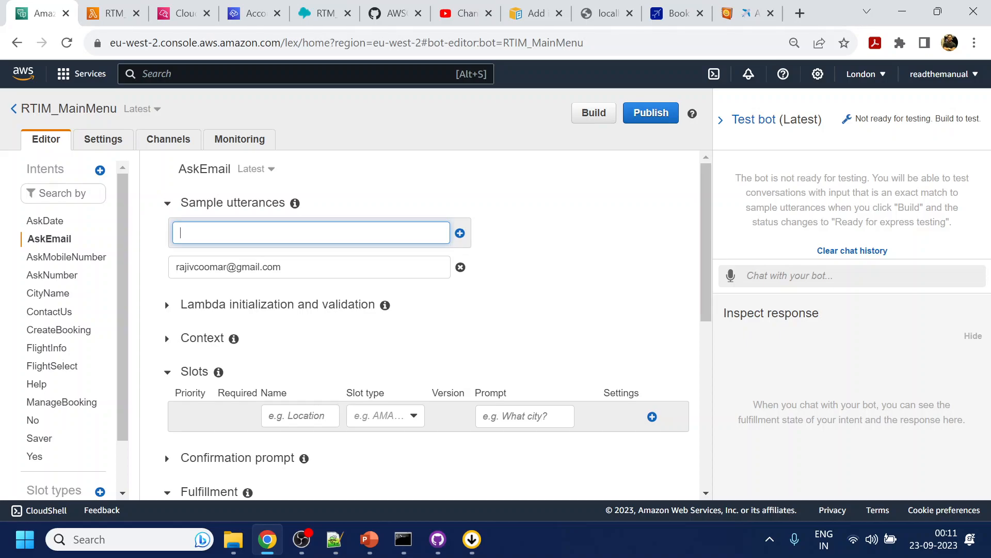
- Replace the e-mail address in the utterance with a new slot of the built-in type AMAZON.EmailAddress
key(Tab)
key(Tab)
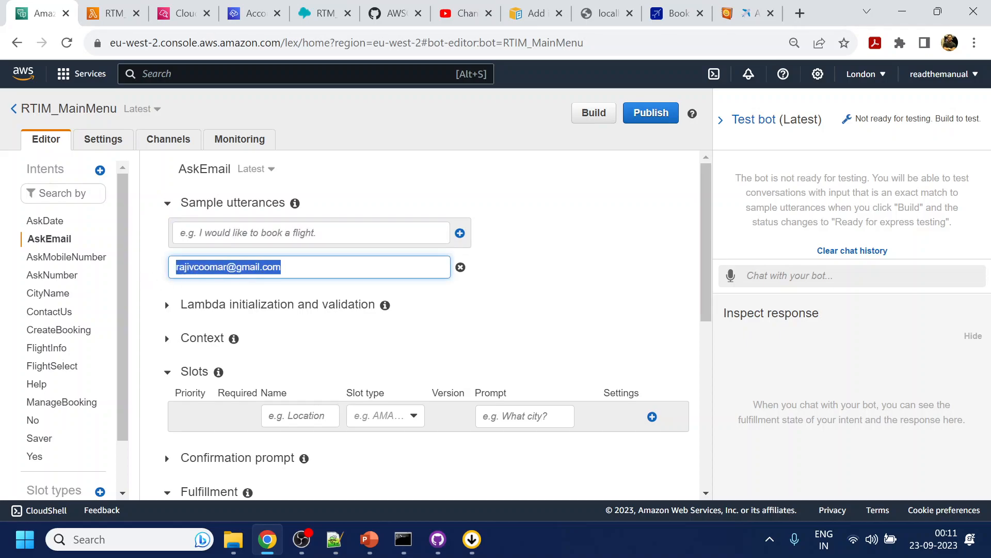
click(262, 260)
right_click(262, 258)
click(243, 270)
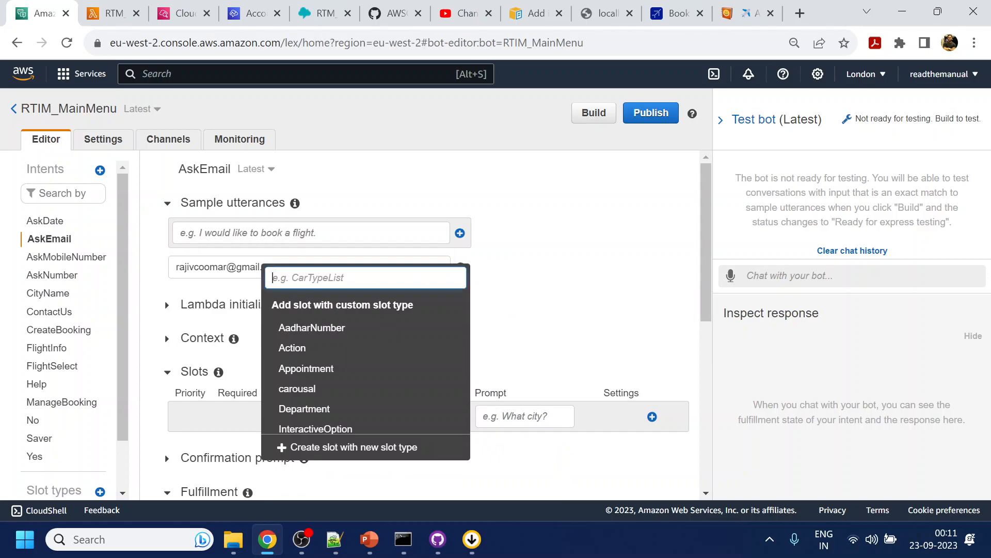
text(email)
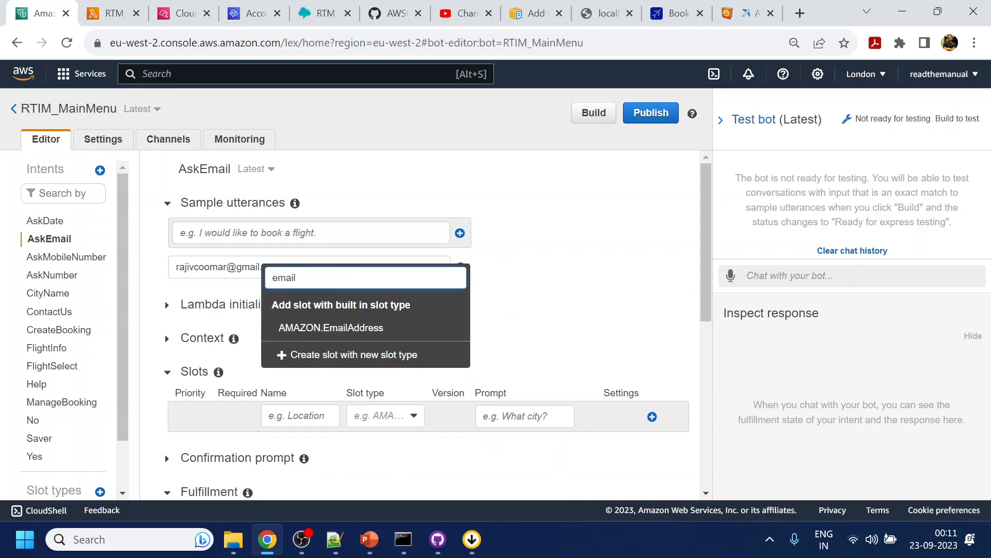
click(338, 327)
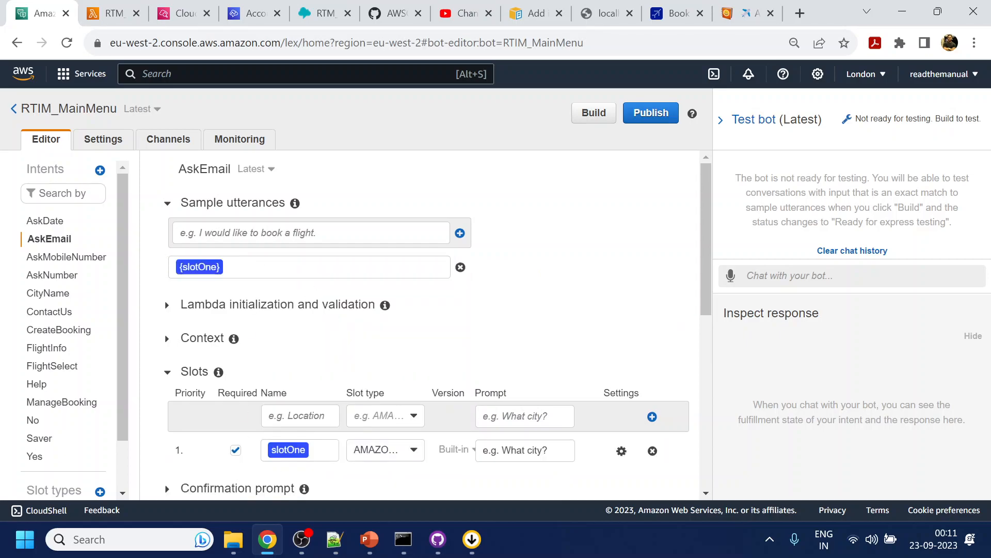
- Rename the e-mail address slot of the AskEmail intent as Email
text(Email)
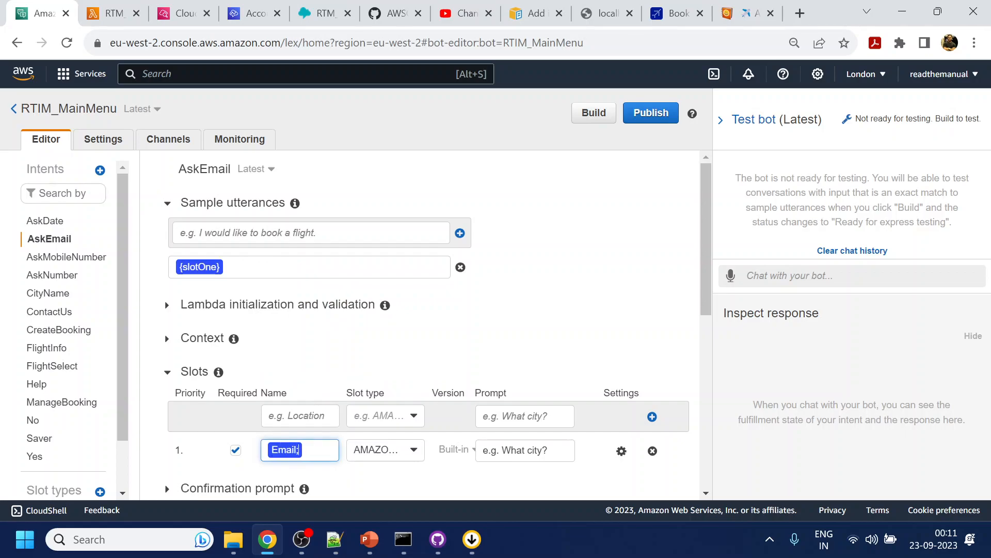
text(;)
key(BackSpace)
click(570, 297)
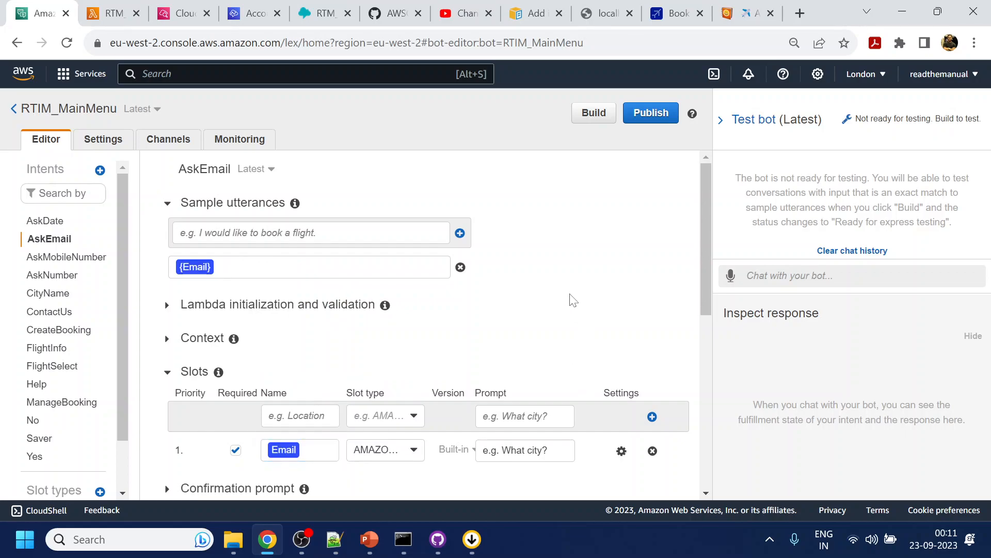
- Add a second sample utterance to AskEmail made of "its" followed by a sample e-mail address
click(313, 237)
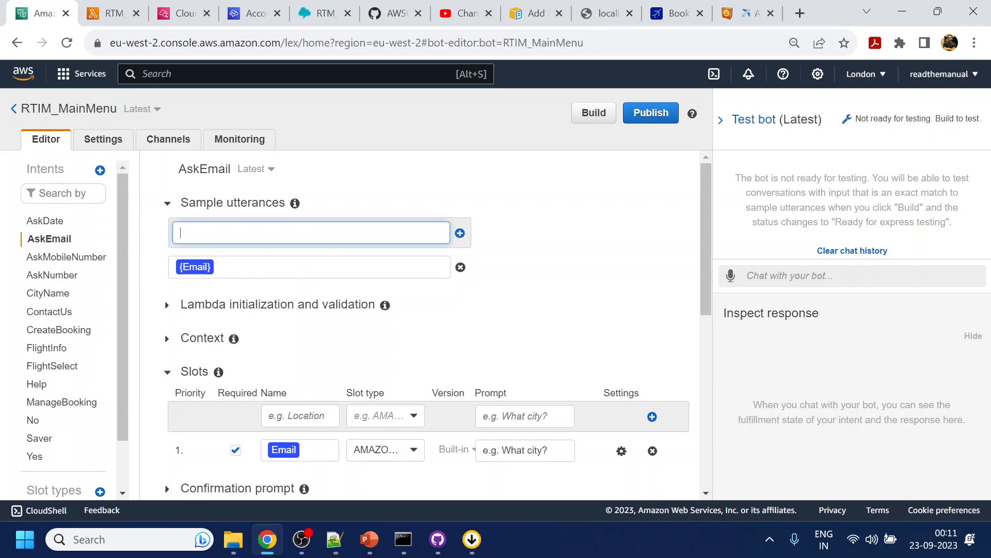
key(Return)
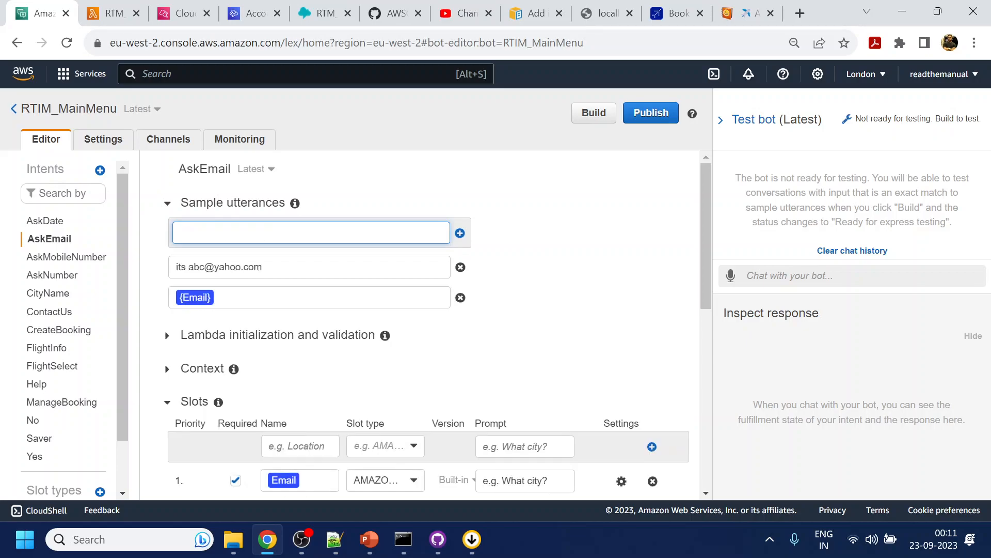
- Replace the sample e-mail address in the AskEmail utterance starting with "its" with the Email slot
drag(188, 266, 262, 266)
click(297, 340)
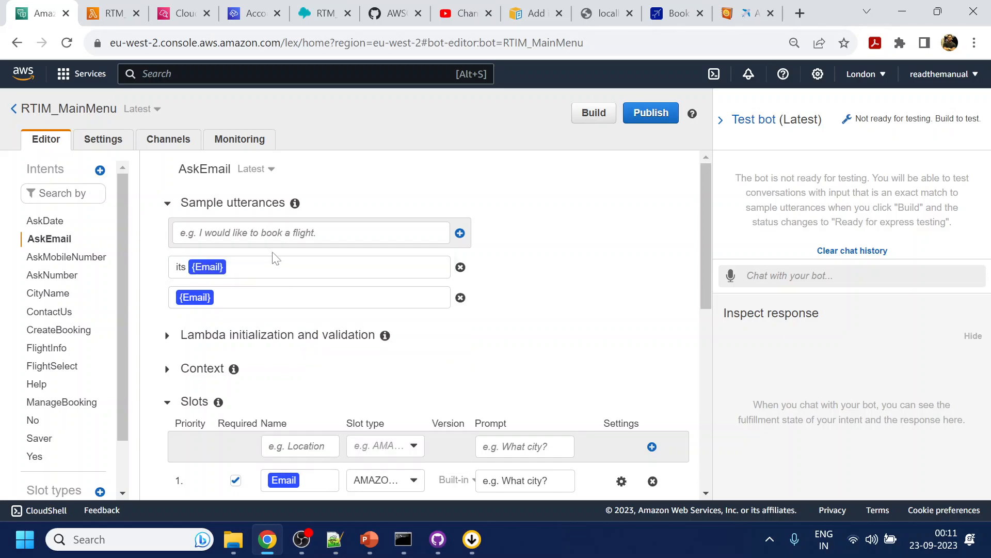
- Save the AskEmail intent and build the RTIM_MainMenu bot
scroll(531, 325, down, 15)
click(234, 449)
click(594, 113)
click(659, 198)
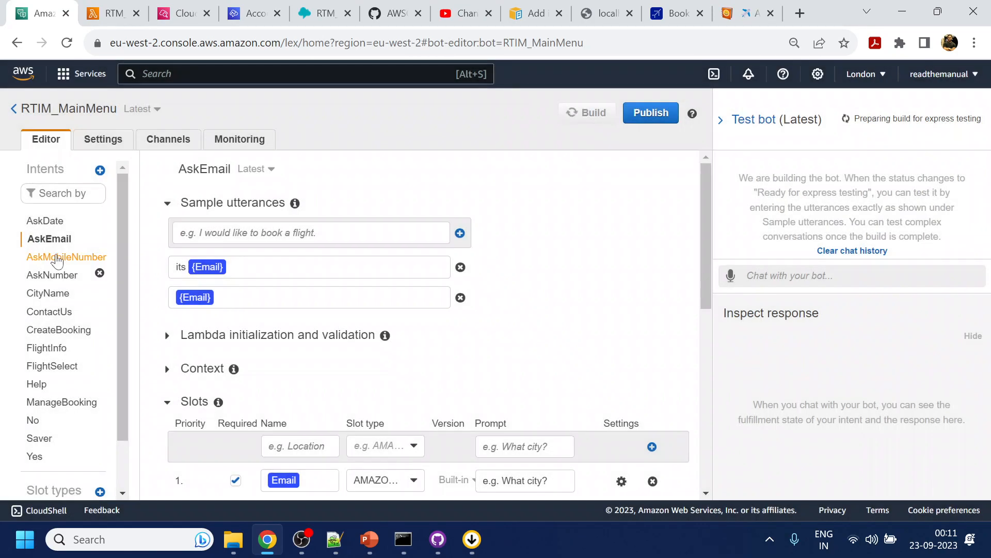
- Copy the AskMobileNumber intent name from Lex, add it as an intent to RTM_Booking's unfinished Get customer input block, and save the block
click(57, 257)
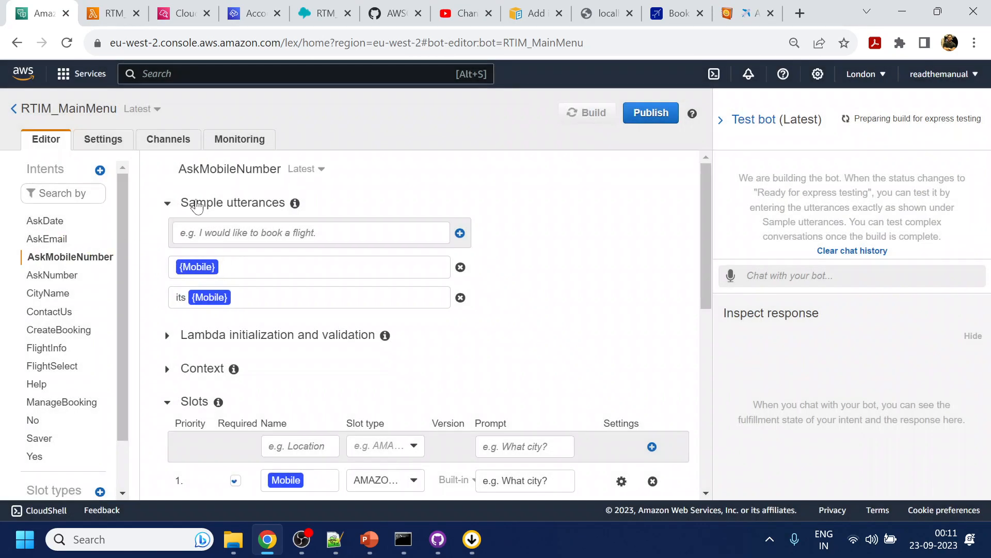
double_click(230, 169)
key(ctrl+c)
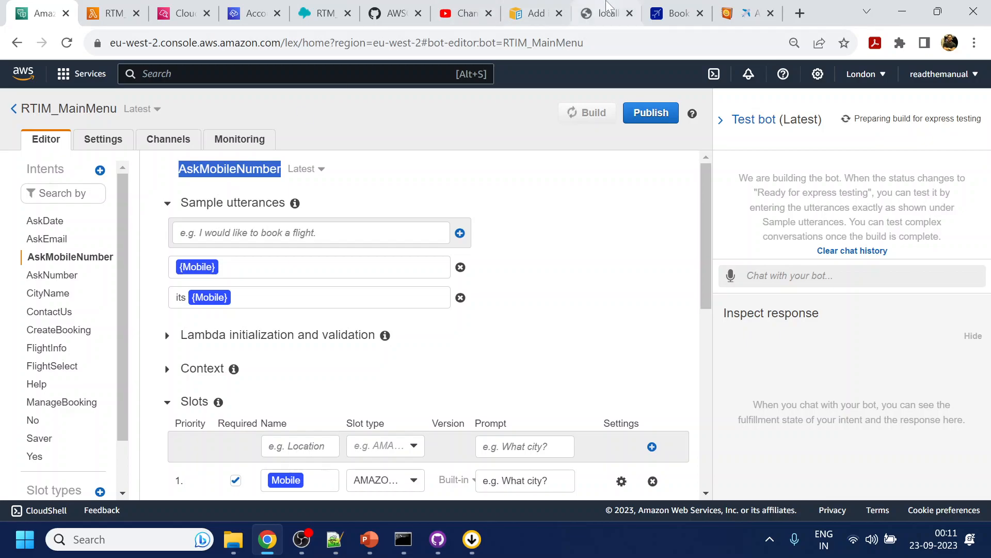
click(325, 13)
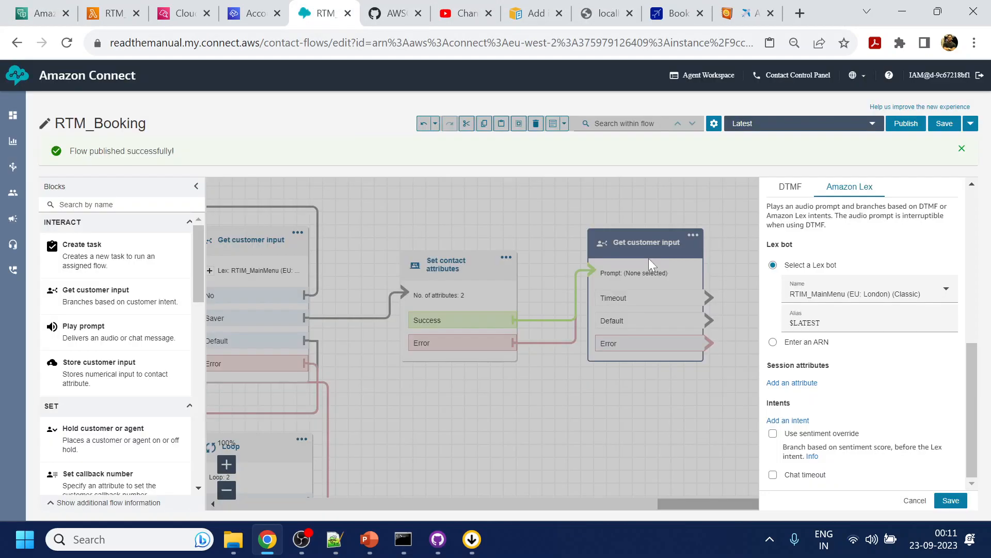
click(802, 422)
click(816, 436)
key(ctrl+v)
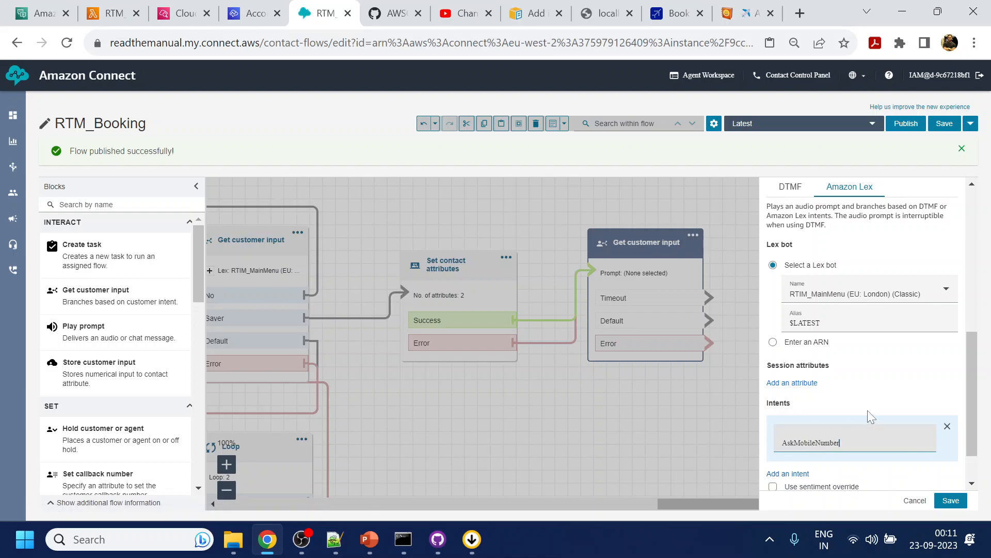
scroll(867, 412, down, 2)
click(951, 500)
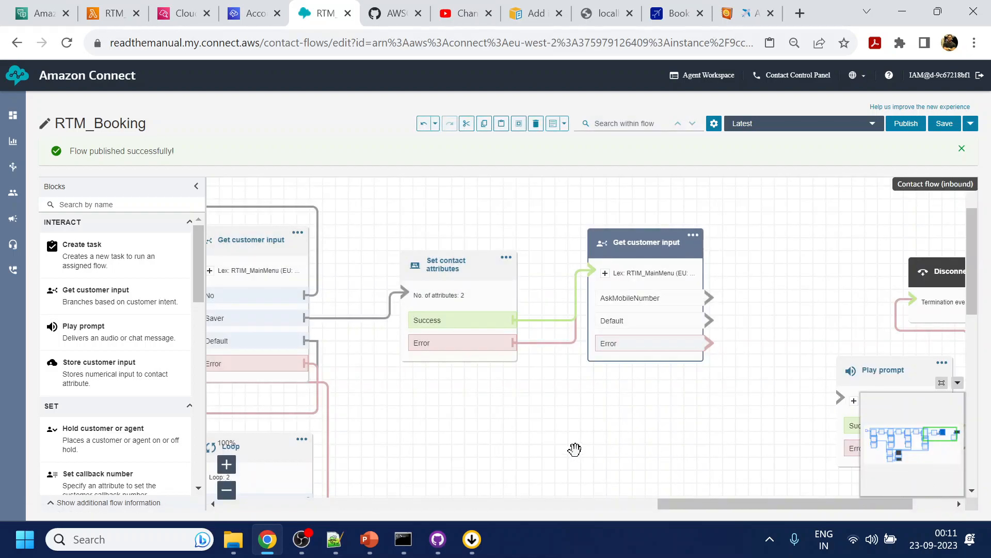
- Duplicate the AskDate section's Loop, retry Play prompt and Set contact attributes blocks, and place the copies beside the AskMobileNumber input block
key(ctrl+minus)
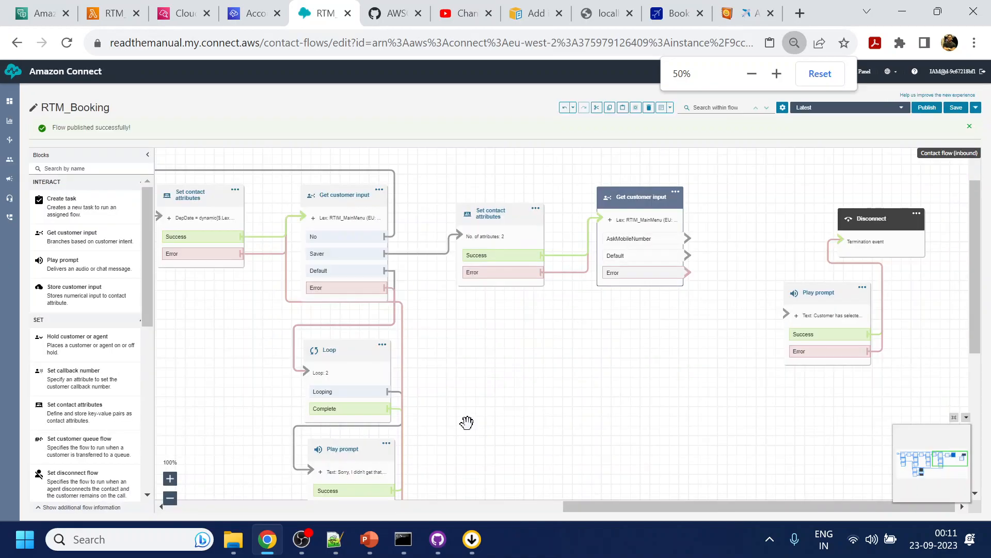
drag(614, 397, 721, 405)
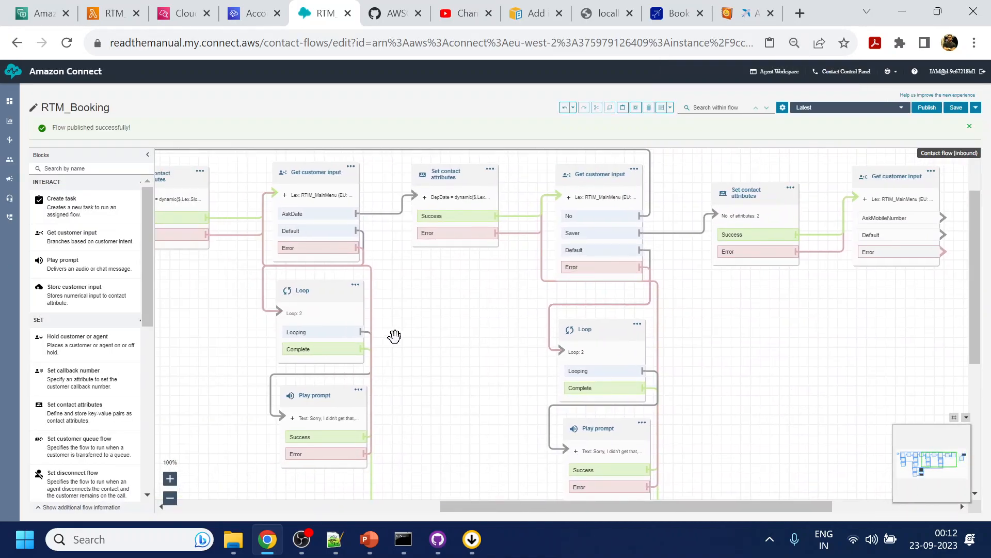
drag(412, 341, 425, 342)
click(331, 287)
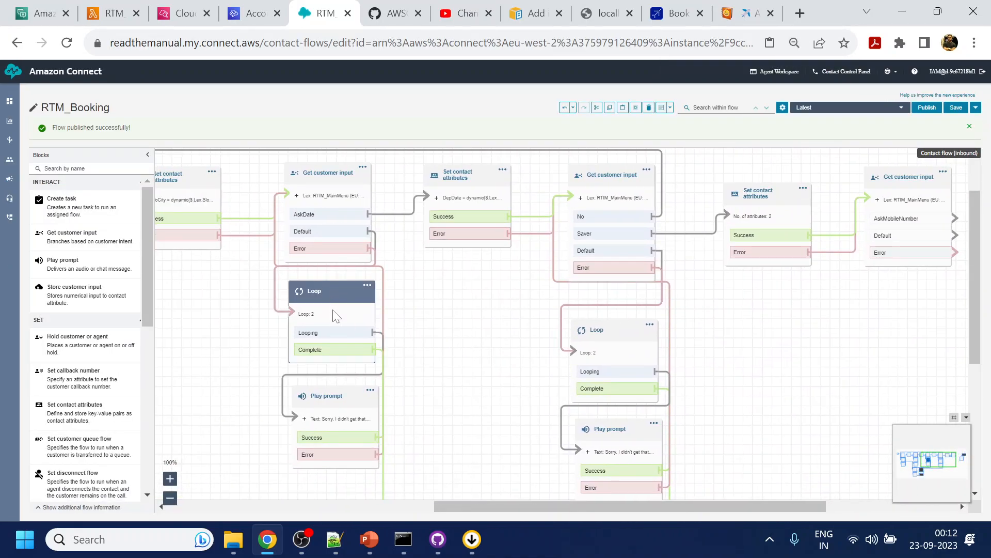
ctrl+click(334, 389)
ctrl+click(458, 177)
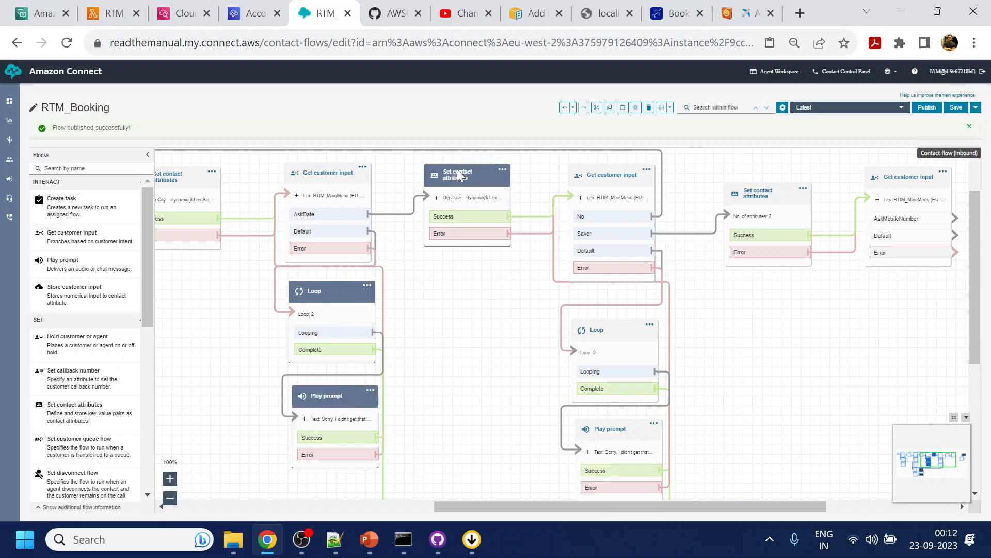
drag(843, 357, 500, 365)
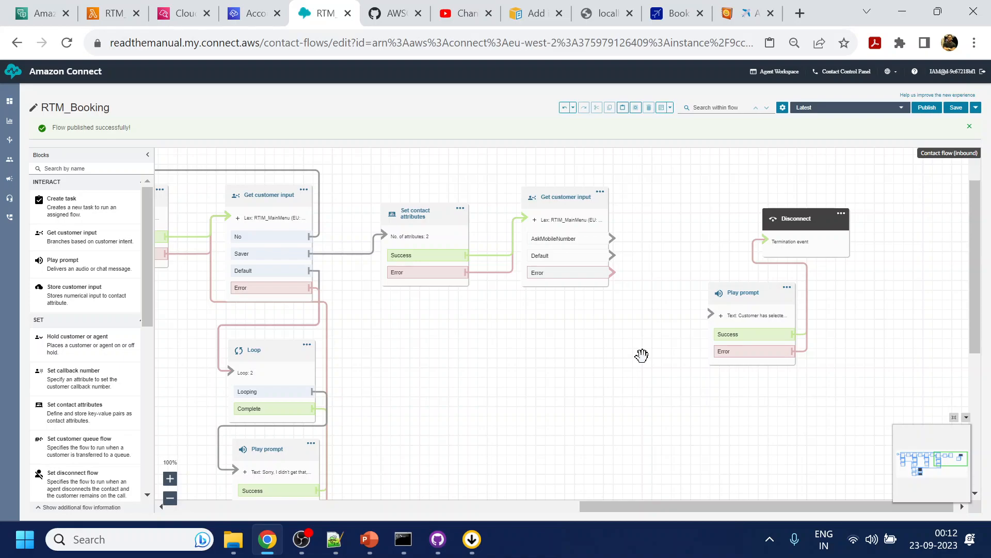
key(ctrl+v)
drag(336, 164, 691, 212)
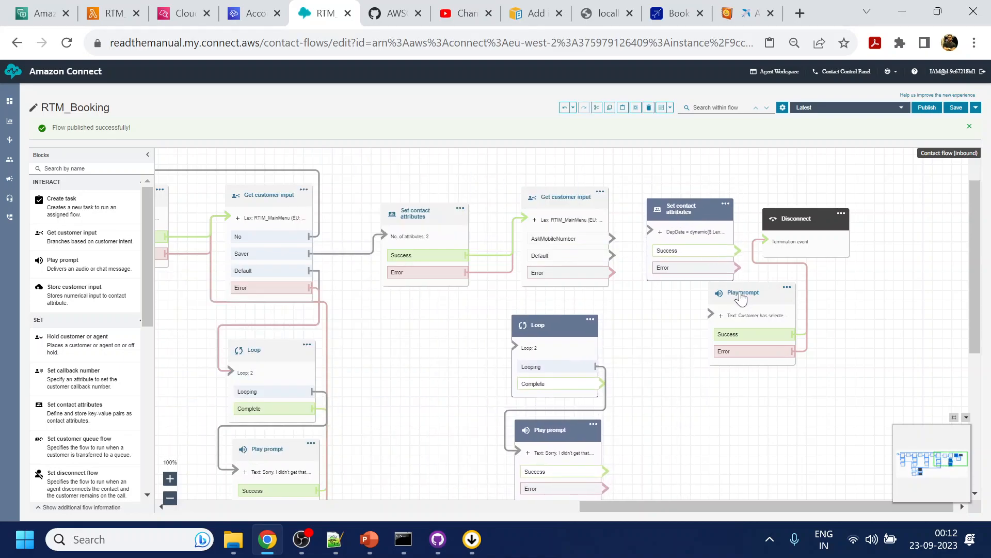
- Move the final Play prompt and Disconnect blocks farther along the flow, away from the pasted Set contact attributes block
drag(743, 292, 933, 334)
drag(796, 218, 933, 215)
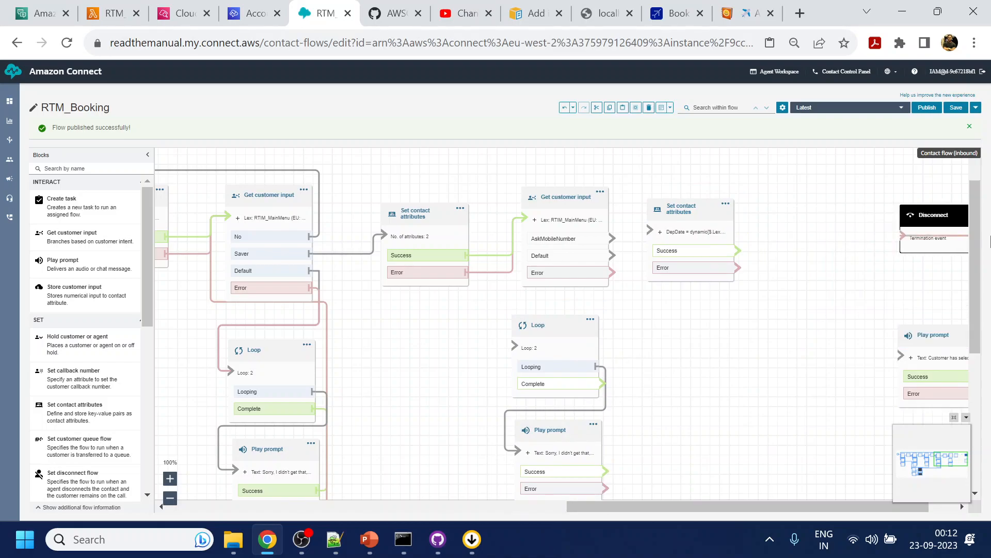
- Connect the AskMobileNumber input block's Default and Error branches to the pasted Loop, and both retry prompt branches back to the input block
scroll(805, 351, down, 3)
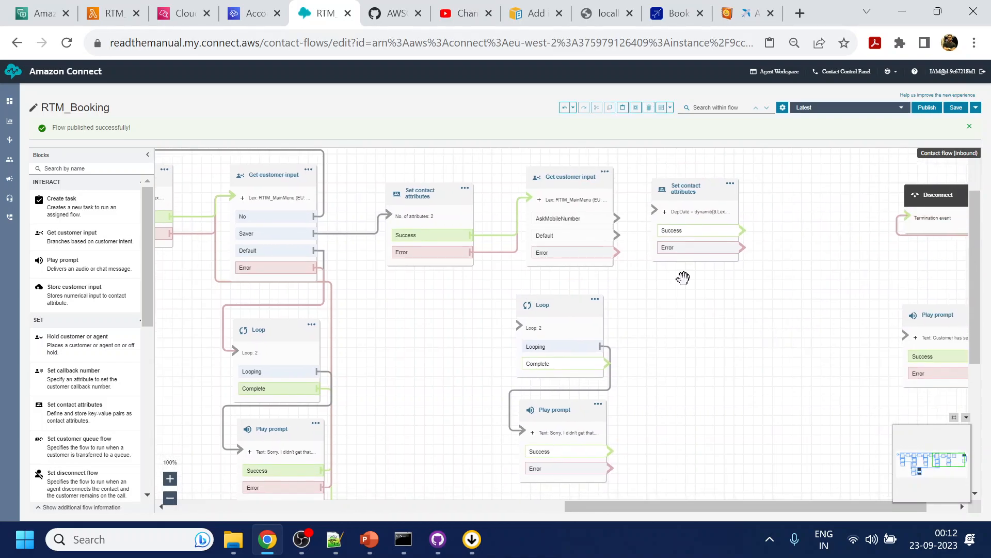
drag(612, 235, 531, 321)
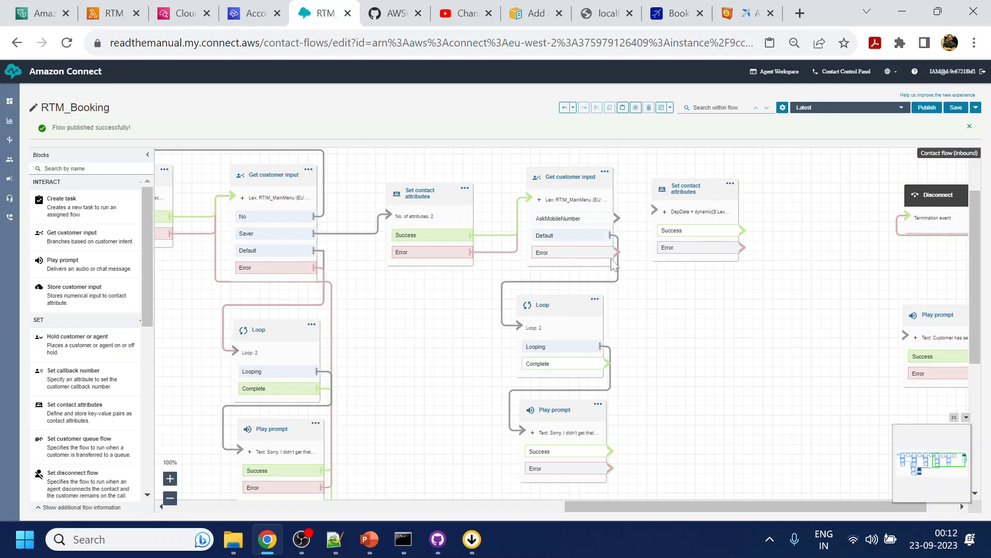
drag(617, 253, 563, 322)
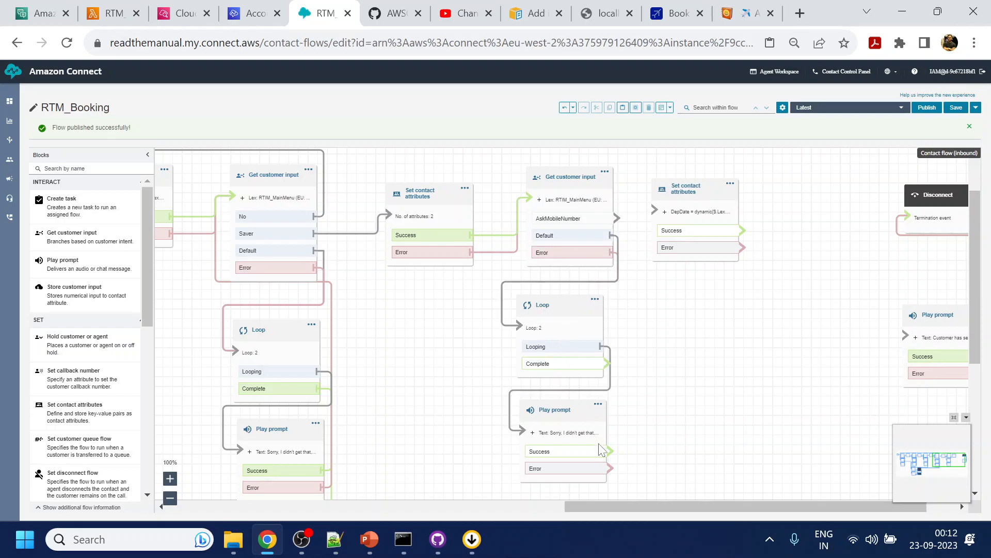
drag(609, 451, 536, 204)
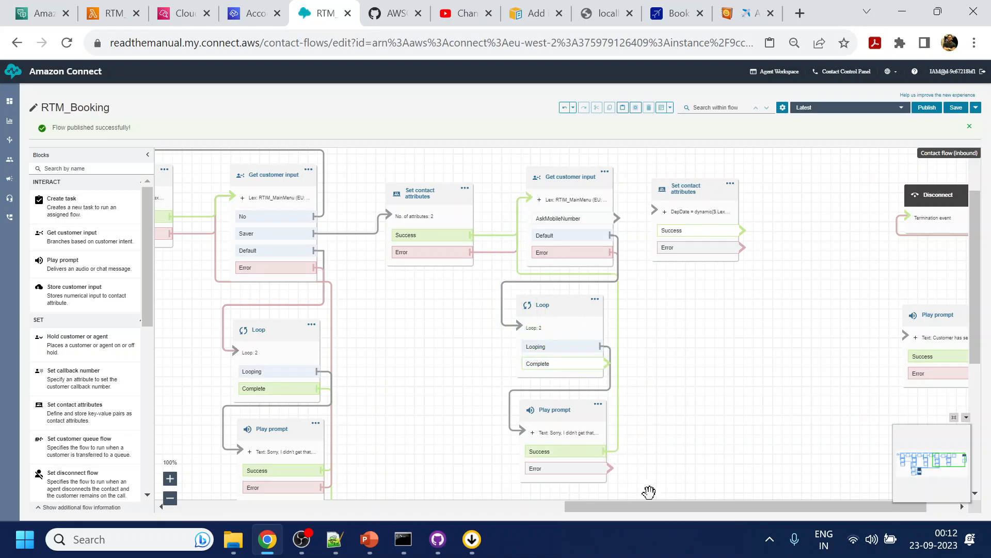
drag(609, 470, 526, 205)
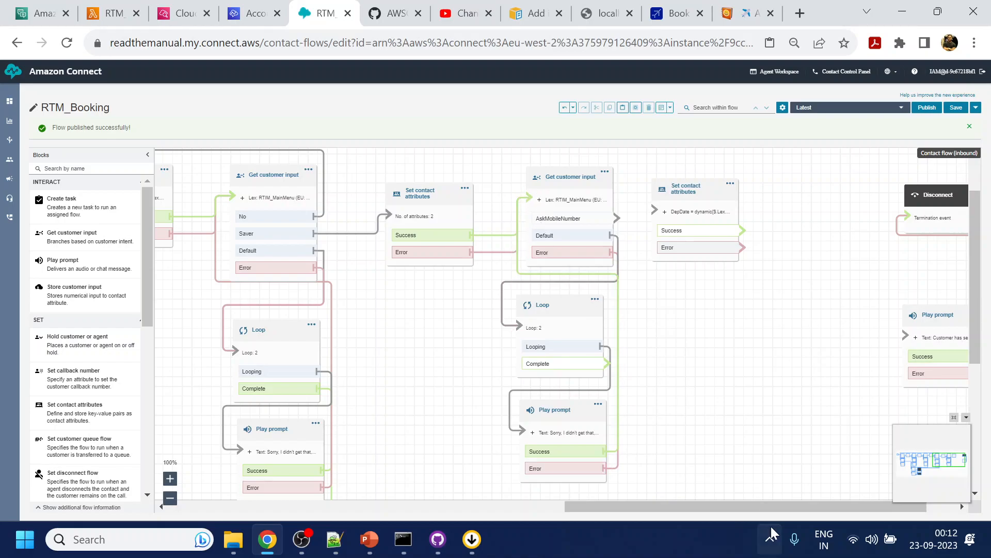
- Connect the pasted Loop's Complete branch to the shared Play prompt that precedes the Set working queue block
drag(706, 429, 778, 252)
key(ctrl+minus)
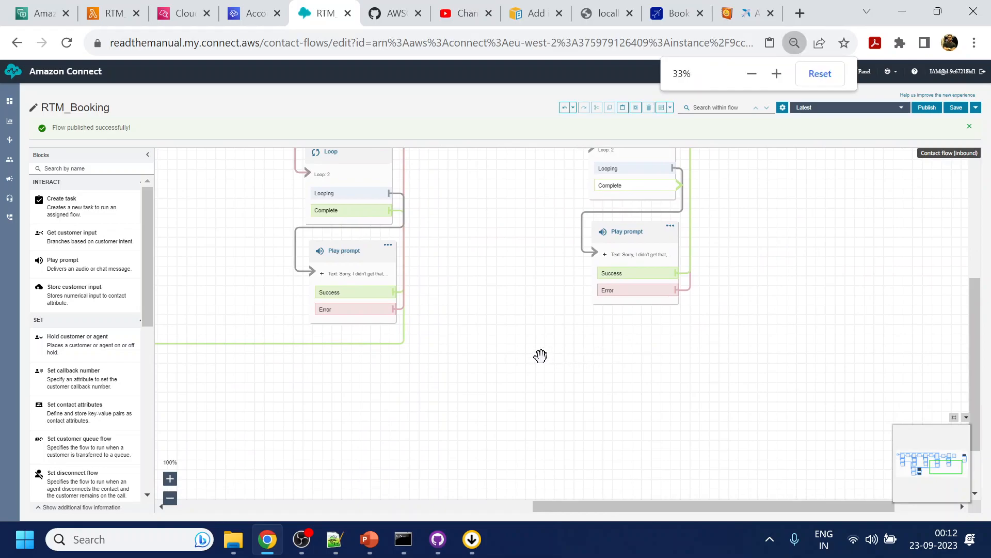
drag(672, 385, 700, 371)
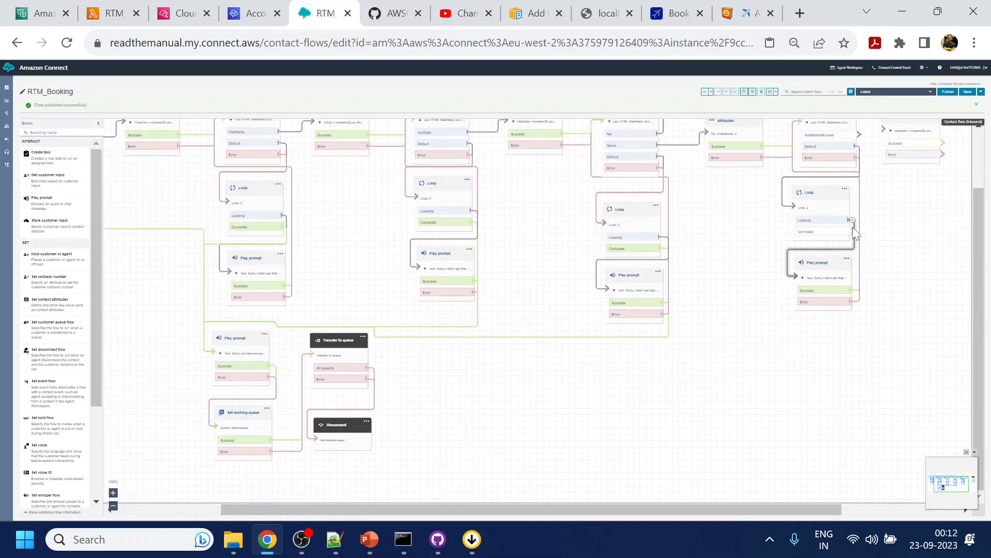
drag(851, 233, 227, 356)
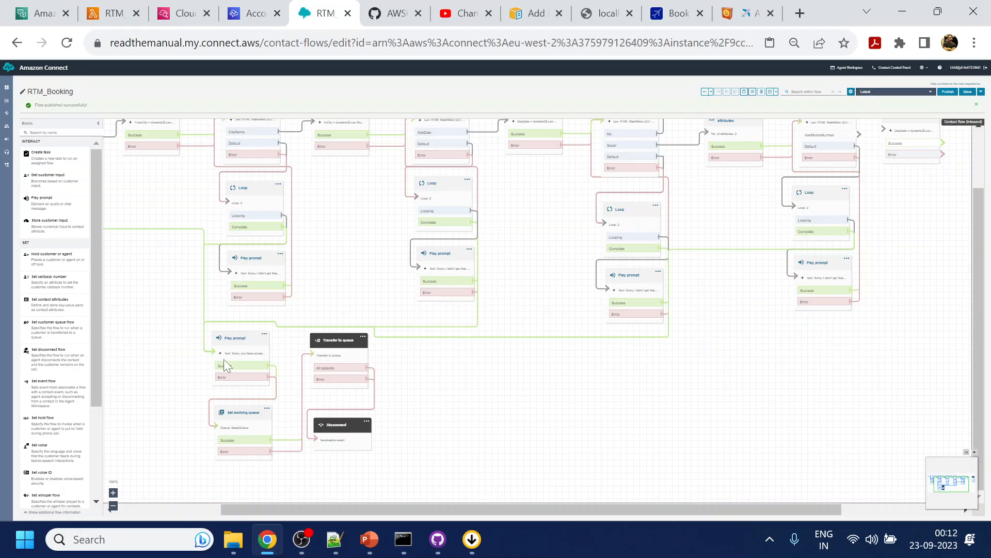
- Space out the pasted Set contact attributes block and connect the AskMobileNumber branch to it
drag(901, 336, 764, 480)
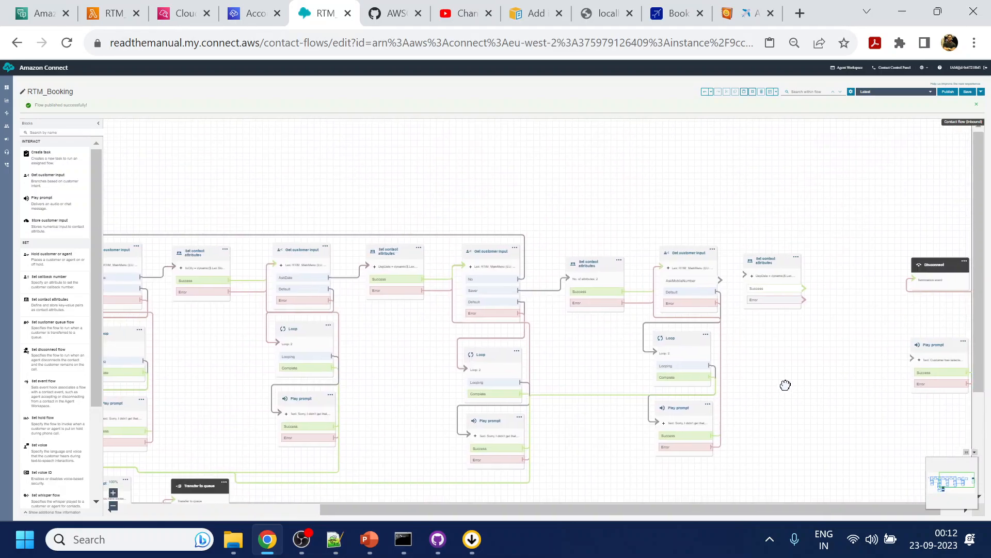
click(740, 273)
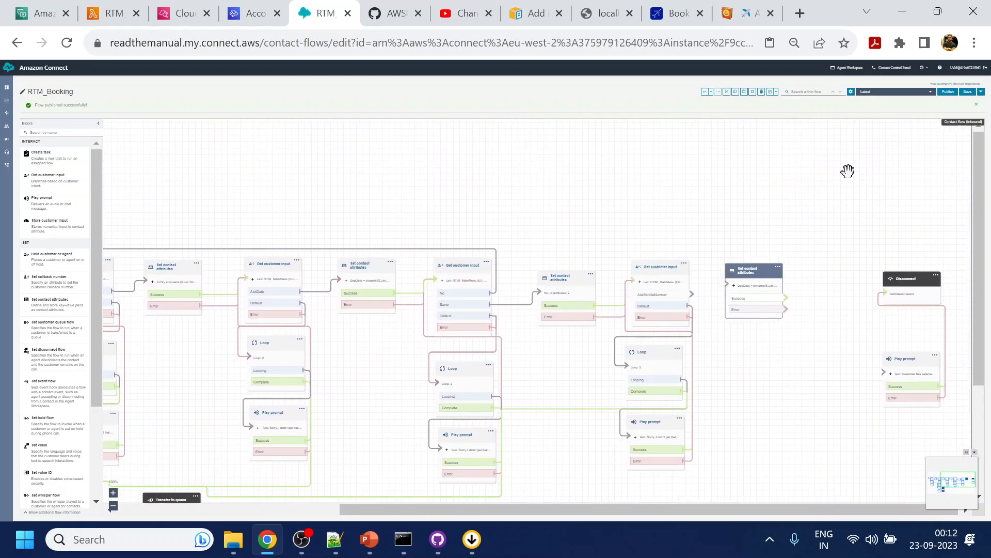
key(ctrl+plus)
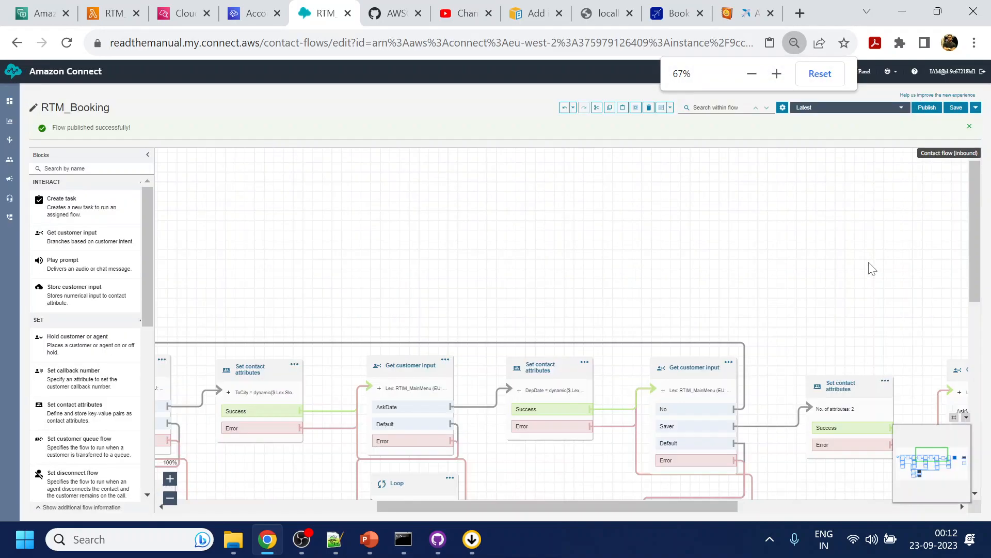
key(ctrl+plus)
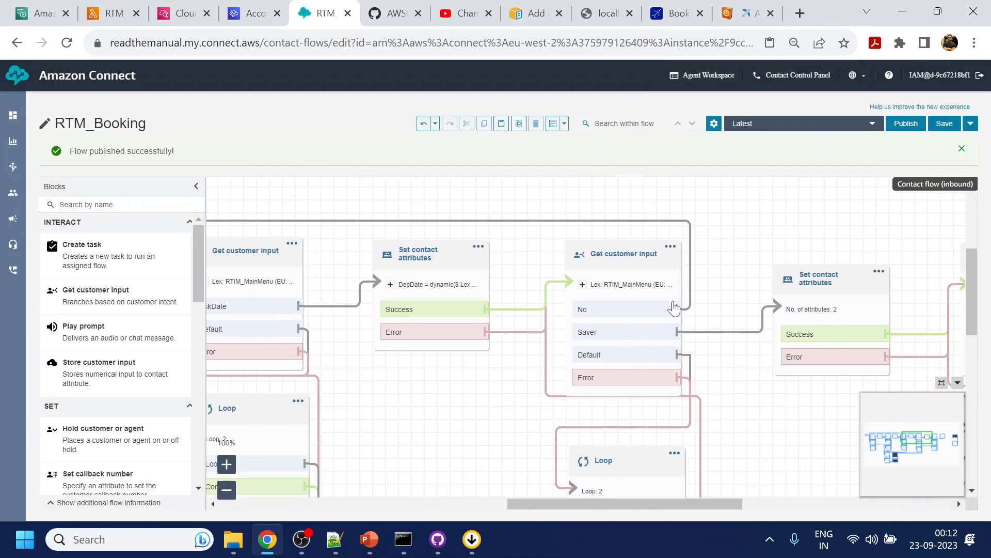
drag(787, 437, 442, 275)
drag(816, 332, 497, 460)
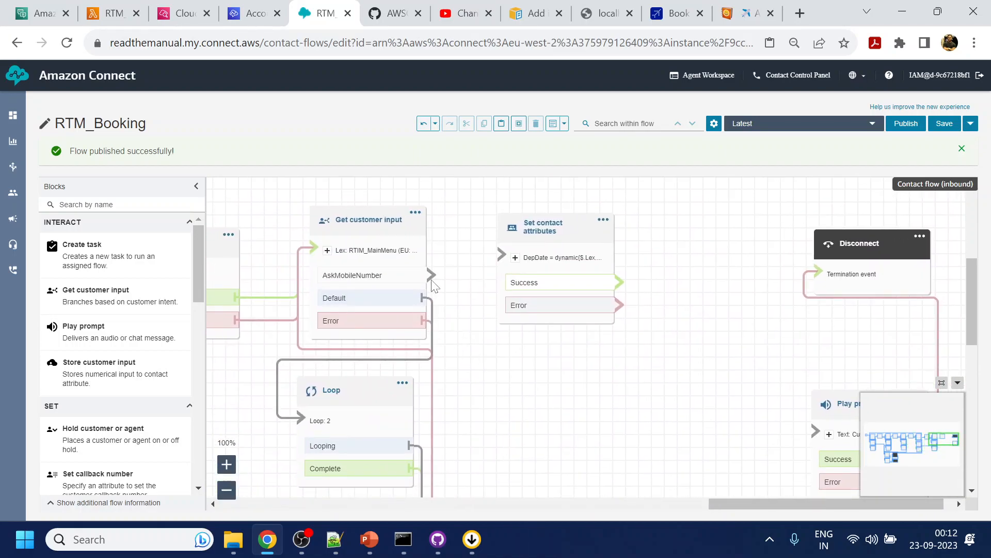
drag(432, 275, 502, 254)
- Set the pasted contact attribute's key to MobileNumber and its Lex slot name to Mobile, and save the block
click(542, 227)
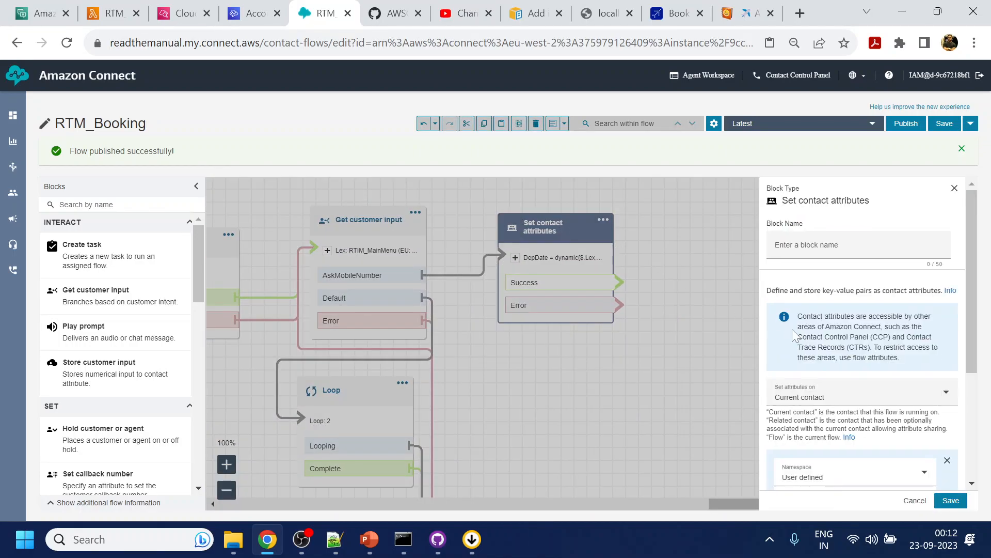
scroll(818, 387, down, 5)
double_click(800, 326)
text(MobileNumber)
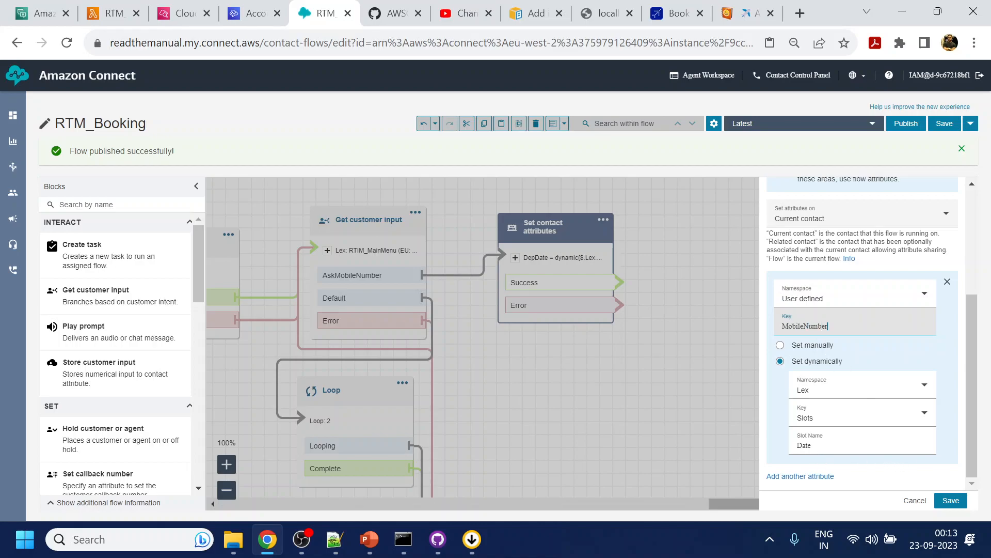
click(42, 13)
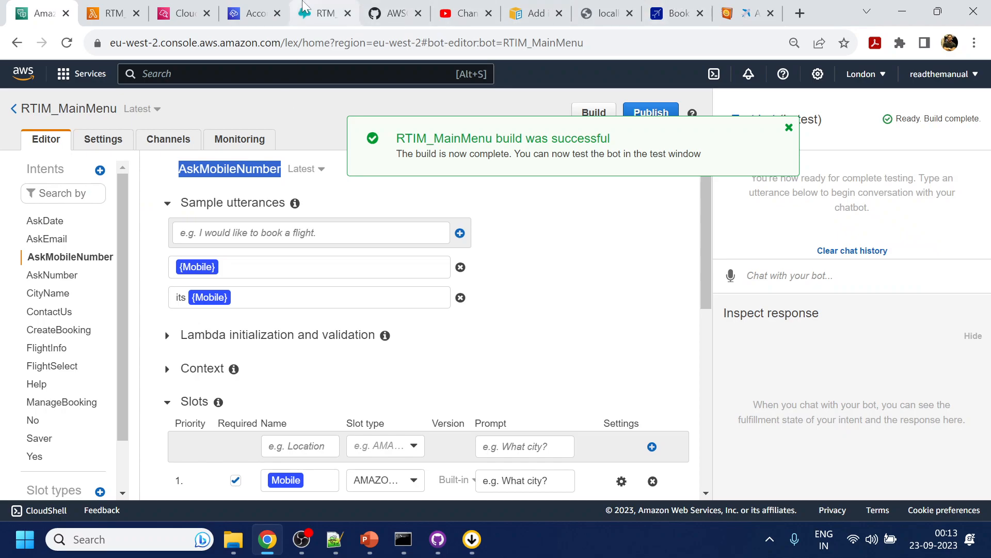
click(325, 13)
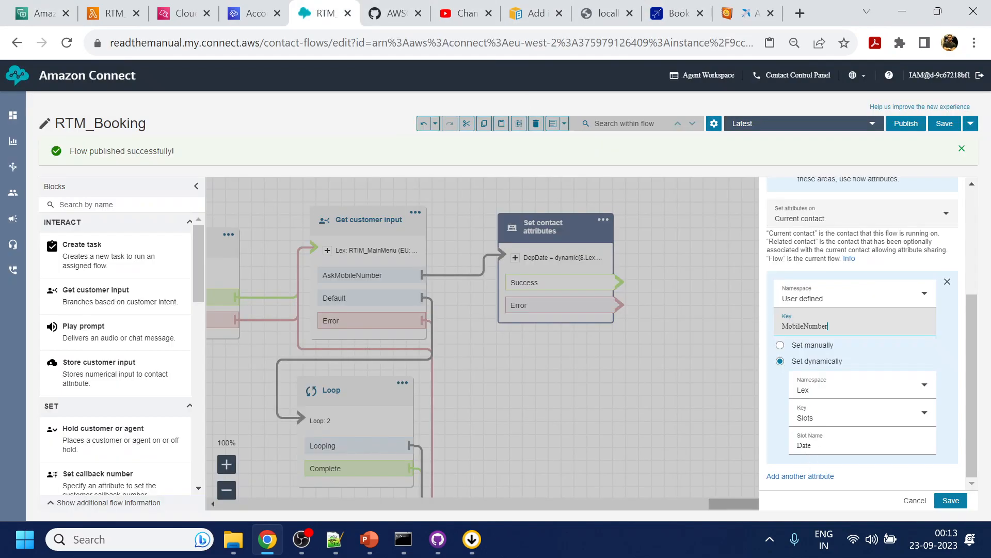
double_click(804, 445)
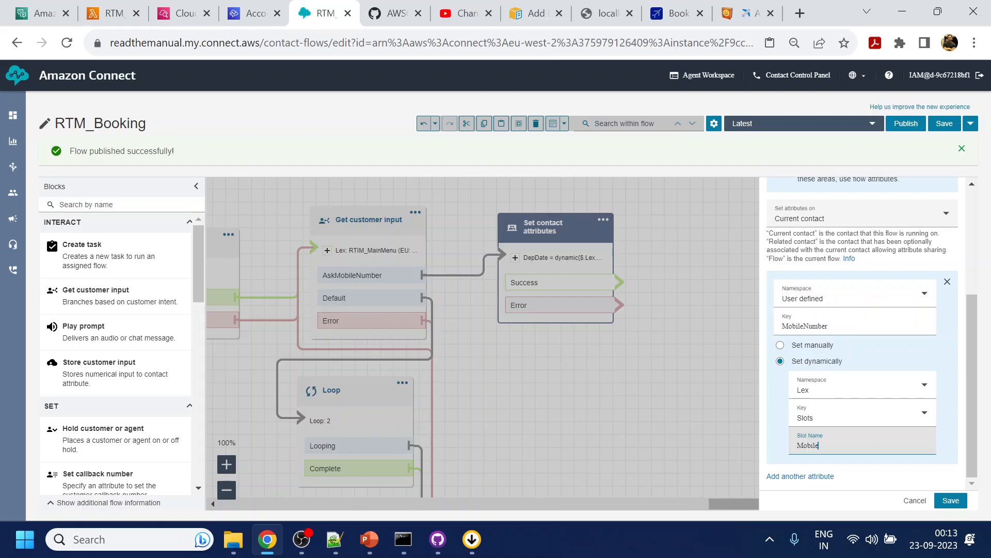
click(951, 500)
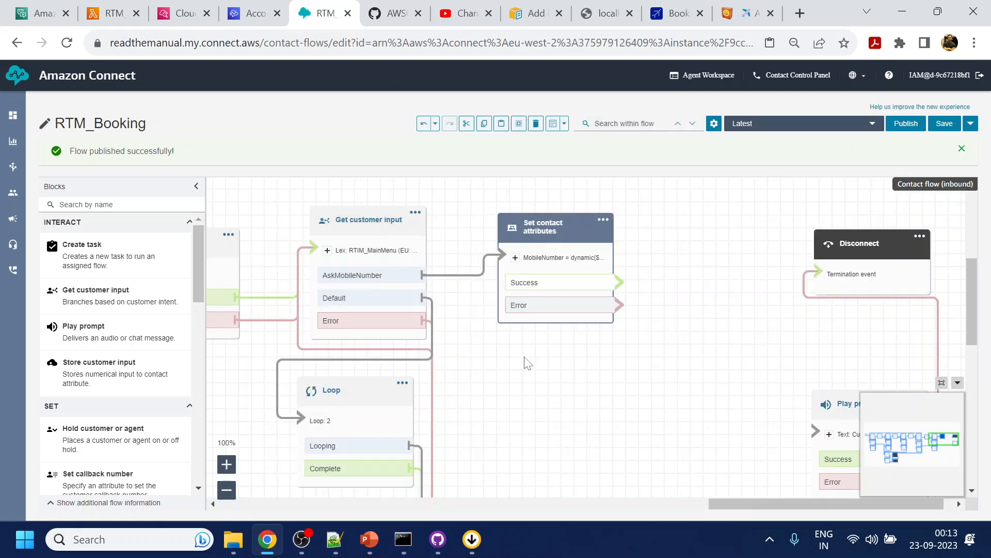
- Duplicate the AskMobileNumber input block with its Loop, retry prompt and MobileNumber attributes block, placing the copies just after the originals
drag(529, 374, 589, 313)
key(ctrl+minus)
key(ctrl+minus)
key(ctrl+minus)
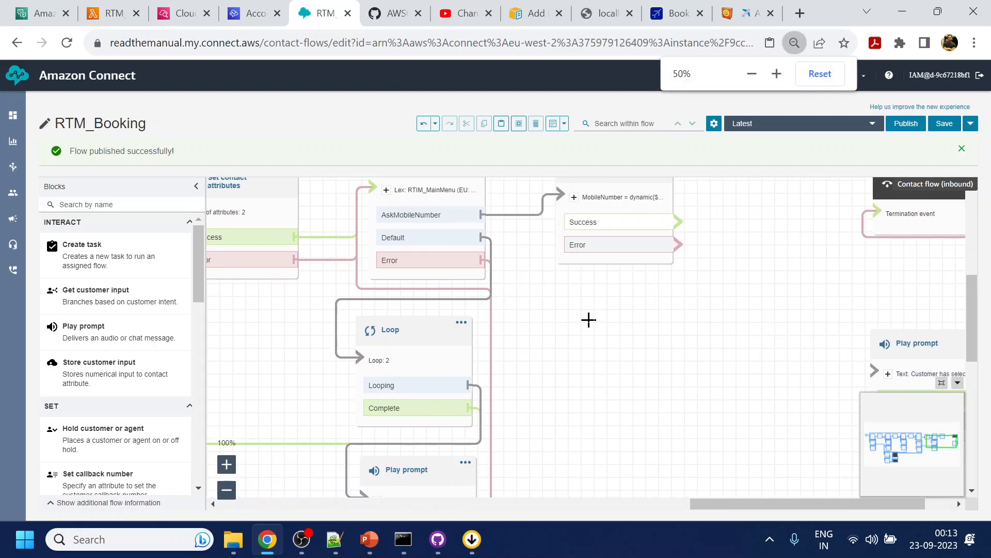
drag(610, 296, 621, 314)
click(500, 157)
ctrl+click(505, 291)
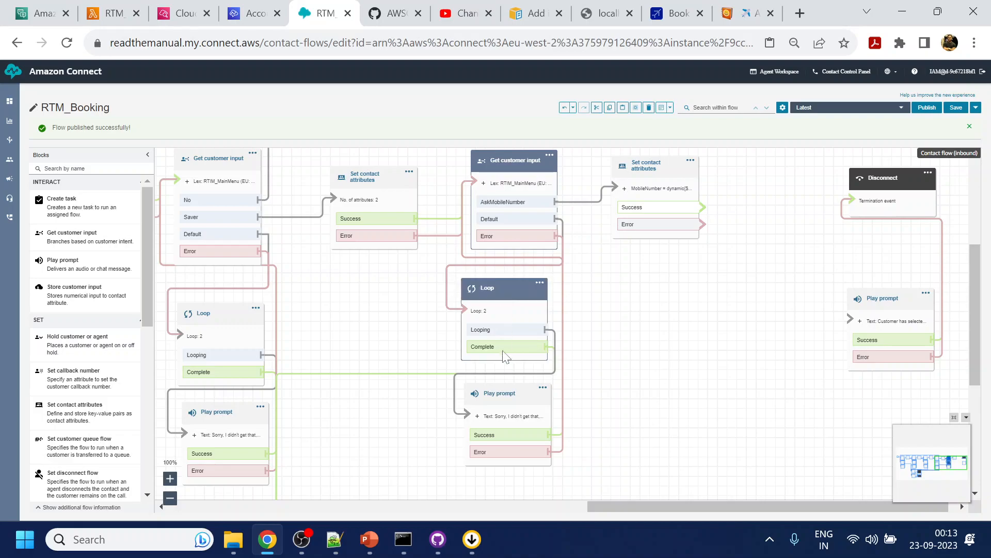
ctrl+click(507, 397)
ctrl+click(661, 203)
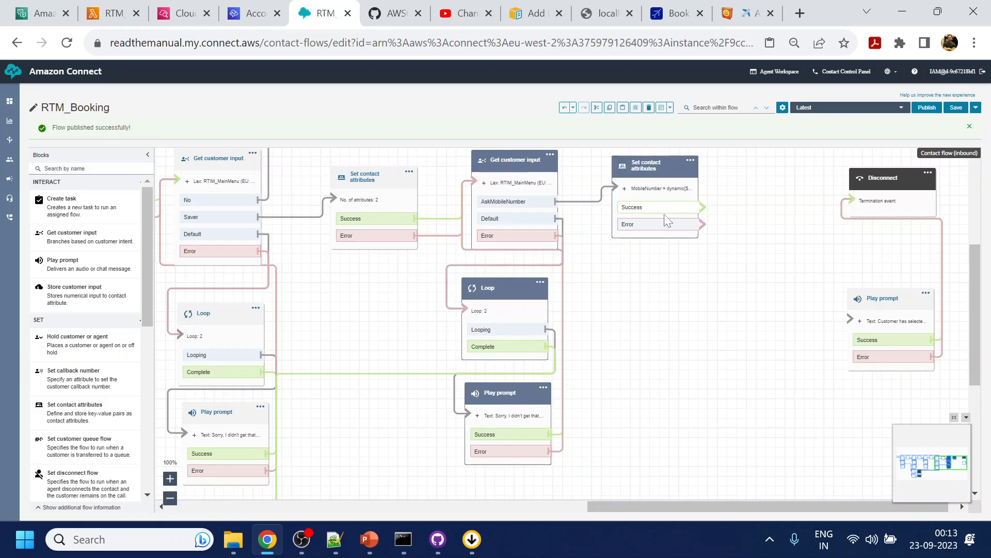
drag(652, 327, 440, 349)
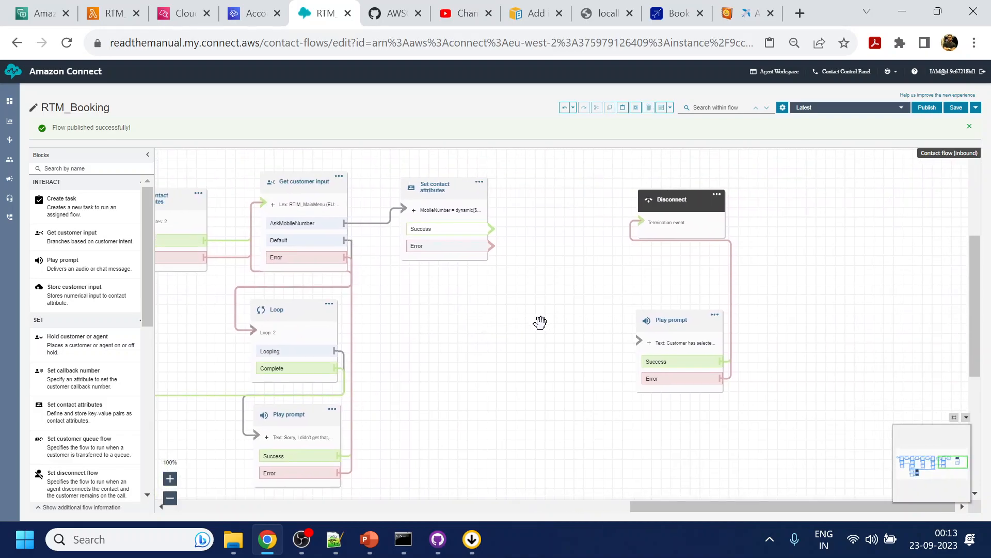
key(ctrl+v)
drag(310, 204, 572, 189)
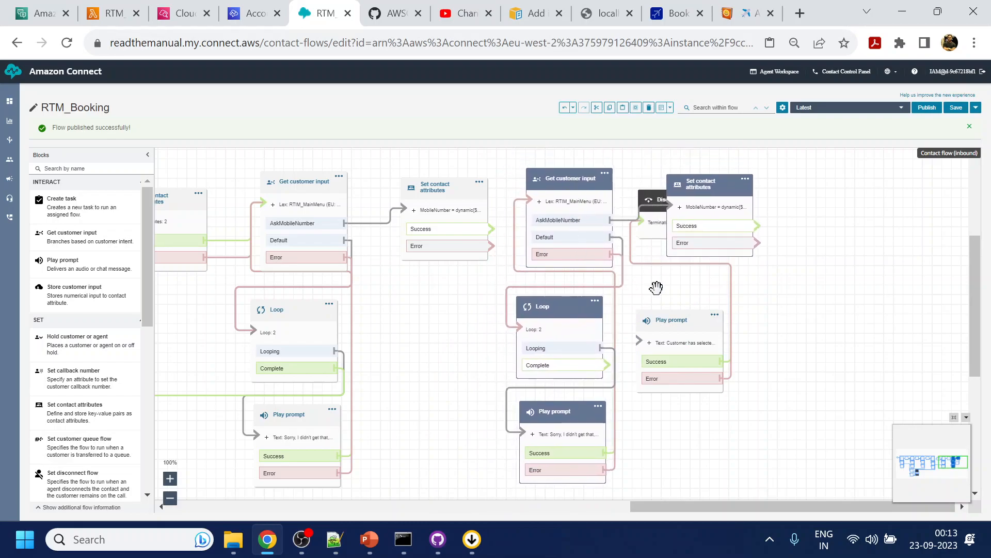
- Move the final Play prompt and Disconnect blocks clear of the copies, and connect the original MobileNumber block's Success and Error branches to the copied input block
click(669, 273)
drag(675, 326, 874, 338)
drag(671, 200, 917, 210)
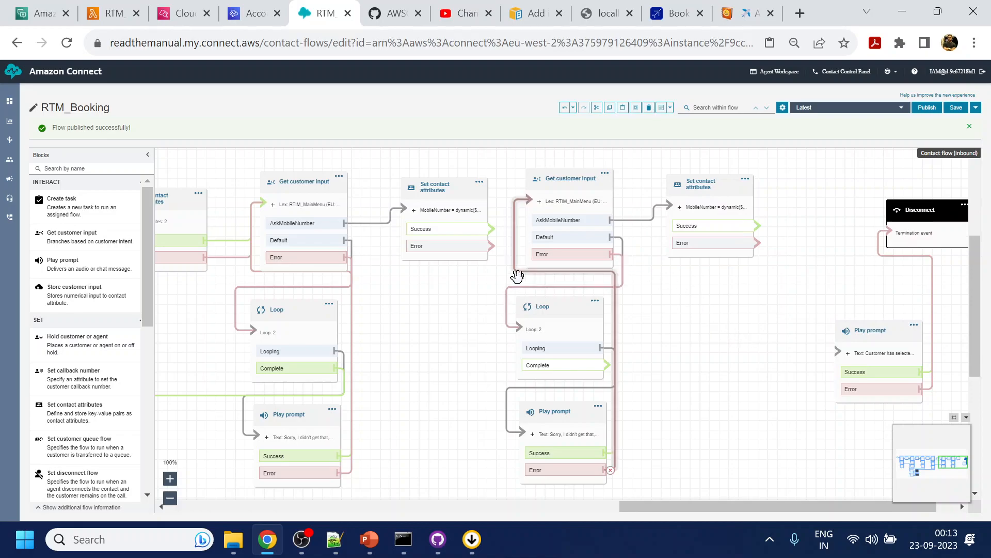
drag(488, 229, 543, 205)
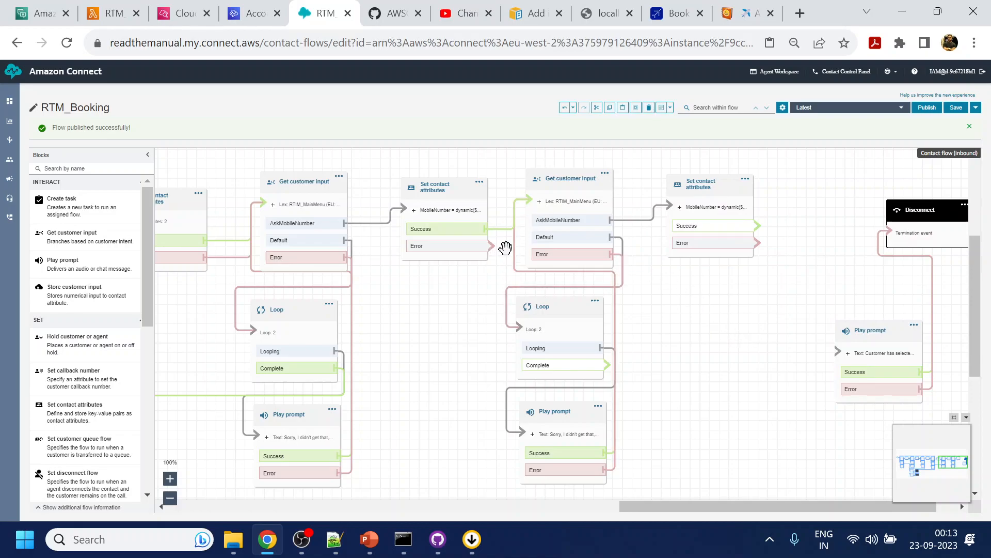
drag(488, 246, 528, 199)
- Replace the copied Get customer input block's spoken text with "Thank you, Please provide your email address."
double_click(585, 181)
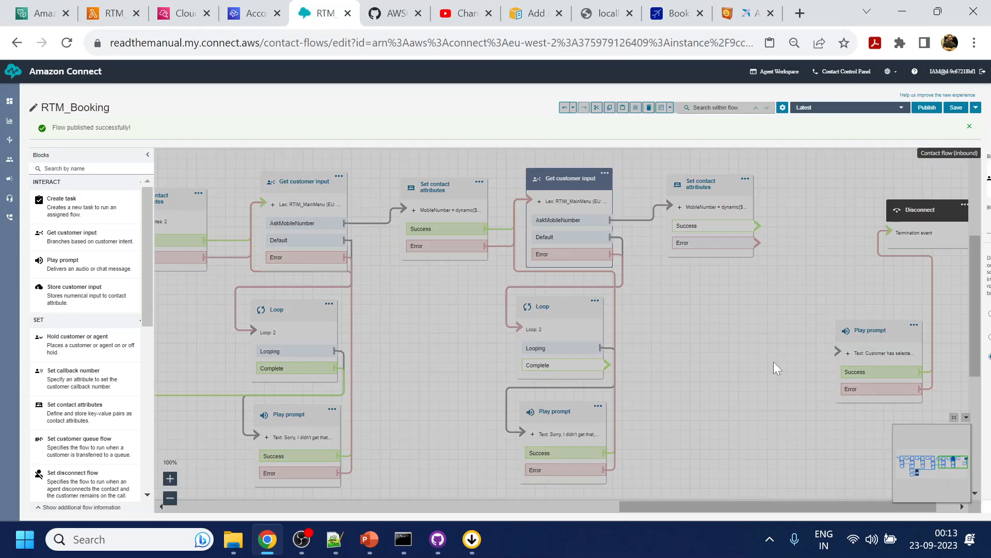
key(ctrl+plus)
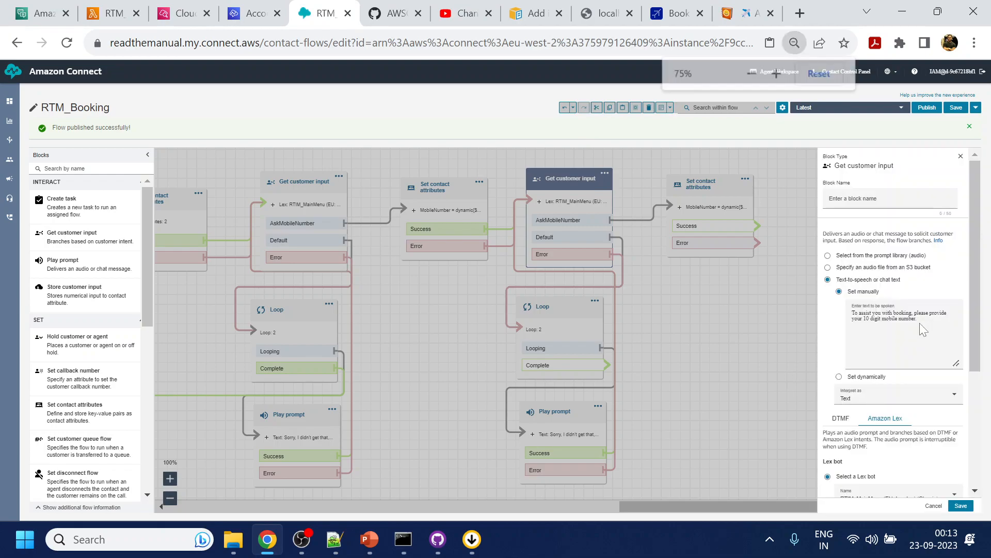
key(ctrl+plus)
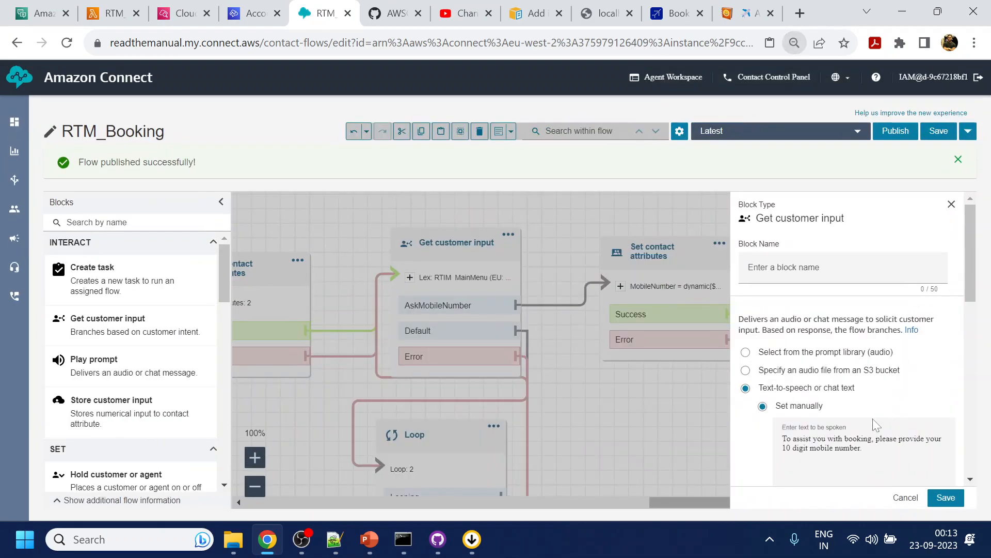
scroll(874, 372, down, 3)
click(857, 320)
key(ctrl+a)
key(BackSpace)
text(Thank you)
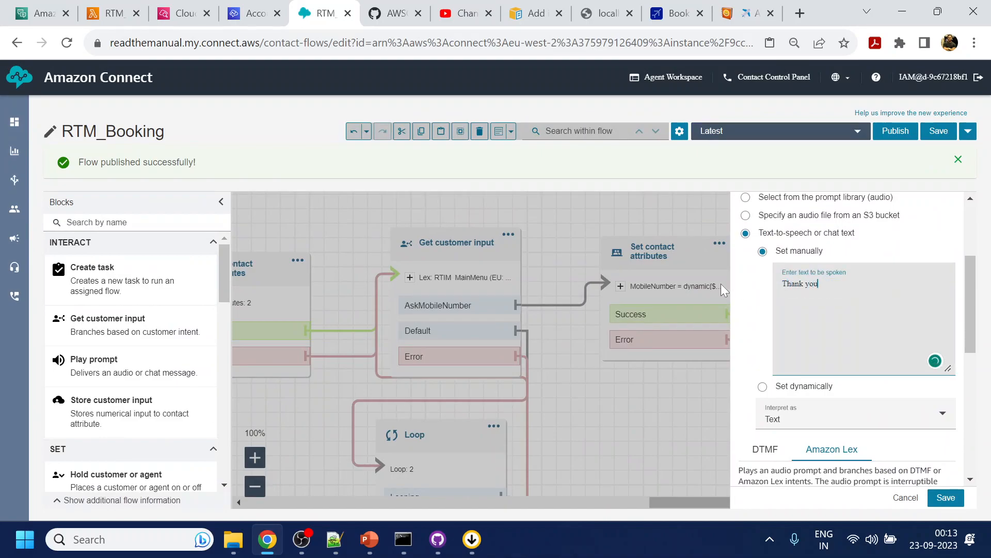
text(, Please provide your email address.)
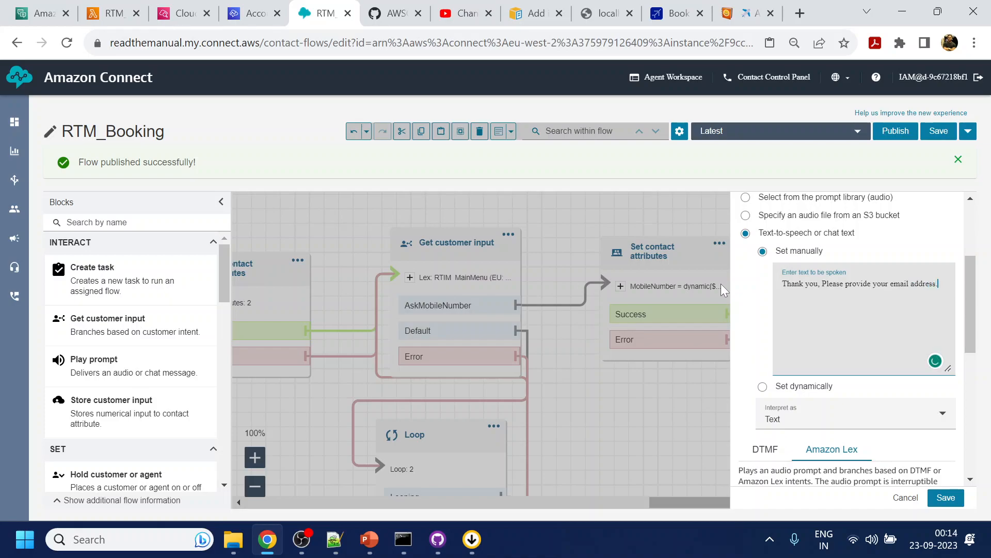
- Copy the AskEmail intent name from the RTIM_MainMenu Lex bot, use it as the copied input block's intent, and save the block
click(38, 13)
click(47, 238)
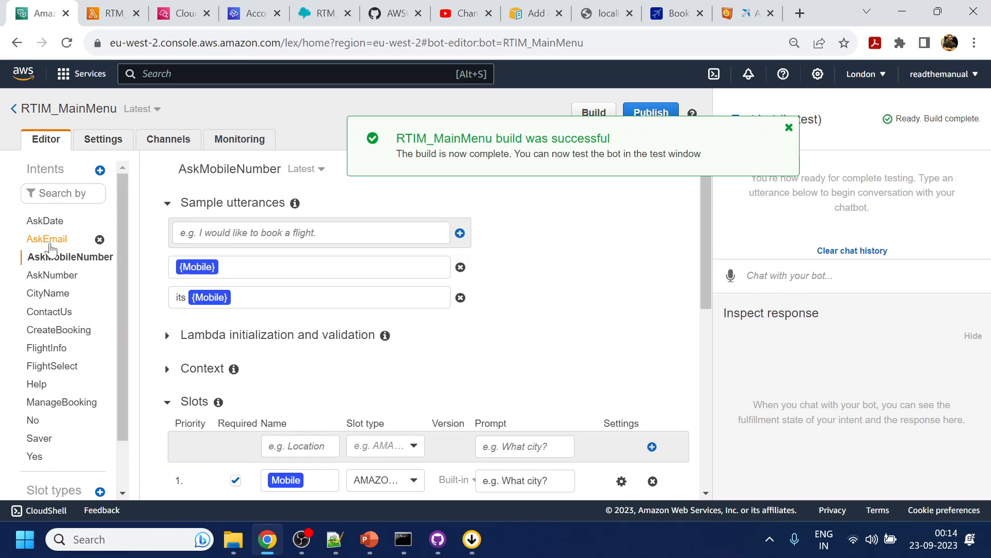
double_click(205, 169)
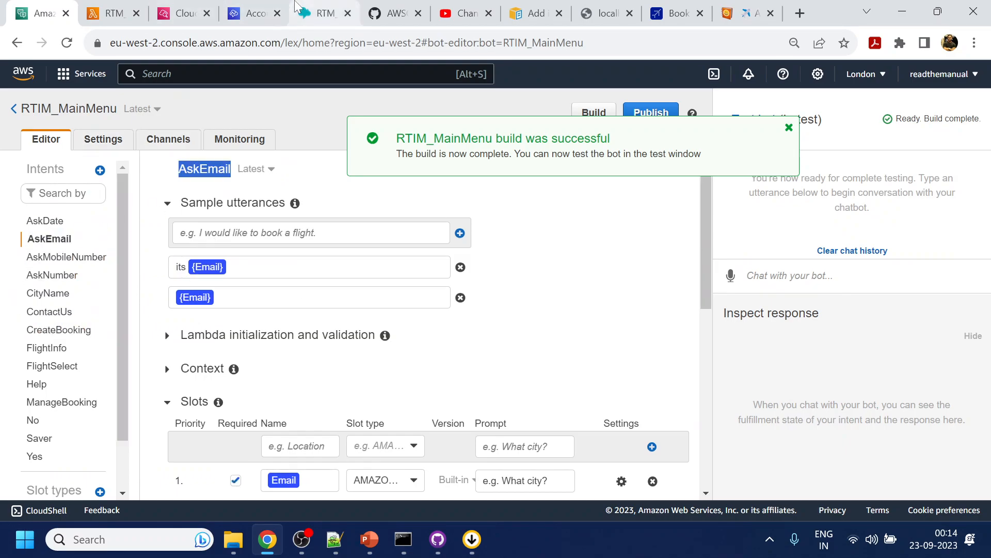
click(326, 13)
scroll(854, 413, down, 5)
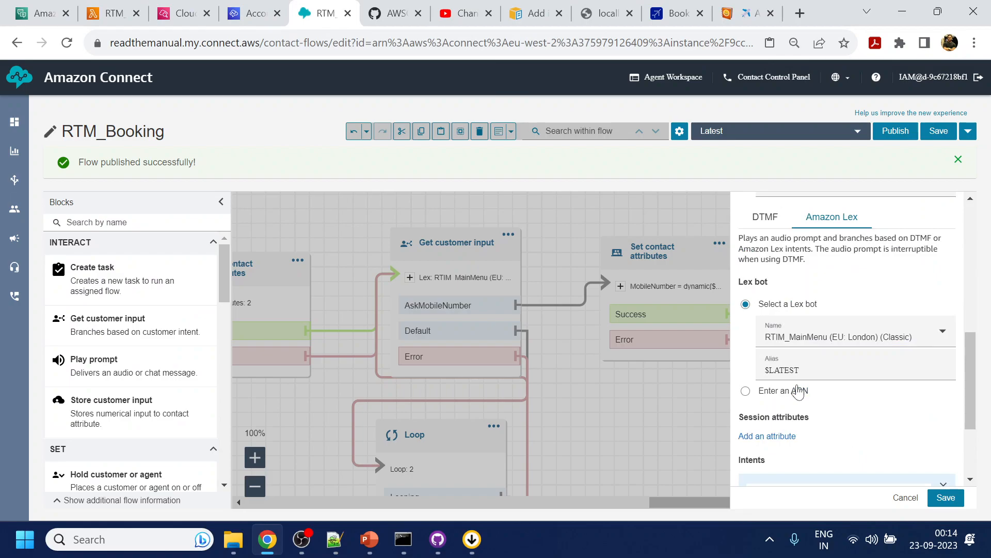
scroll(773, 455, down, 3)
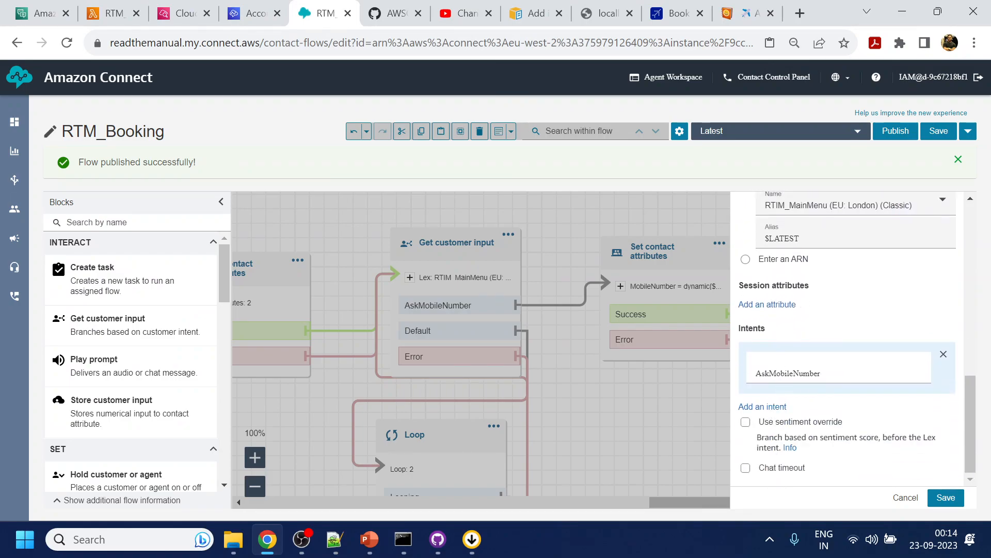
click(948, 497)
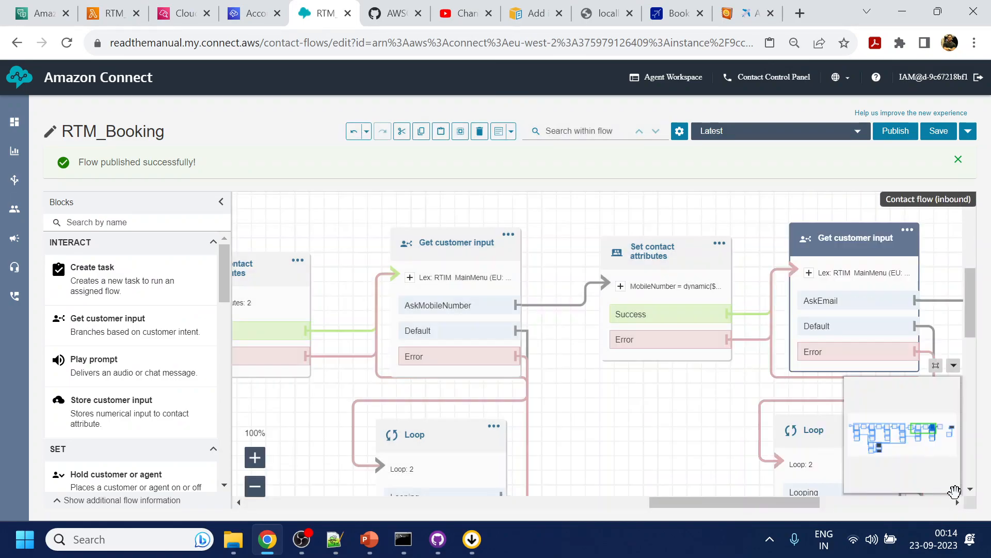
- Set the user-defined attribute key to Email in the Set contact attributes block that follows AskEmail
drag(672, 395, 427, 405)
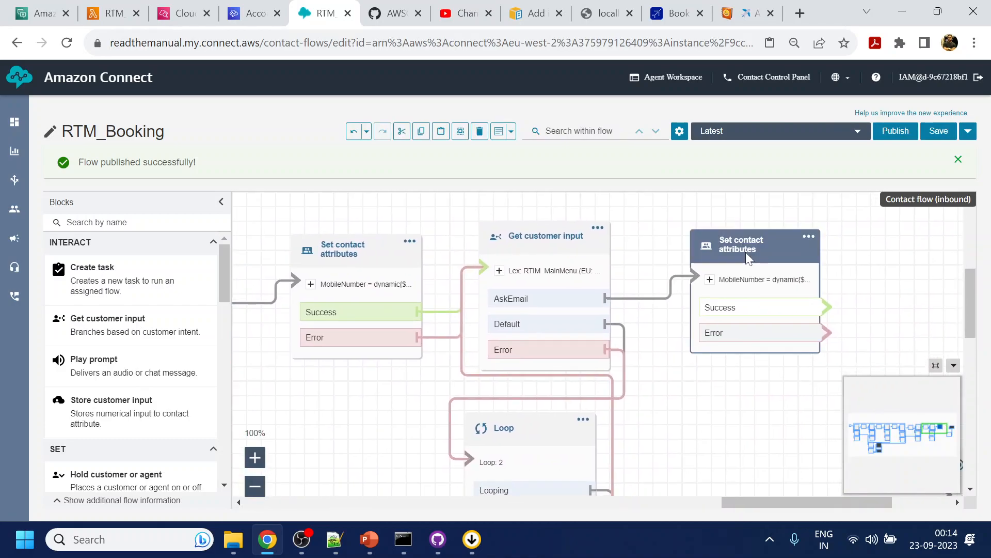
click(748, 258)
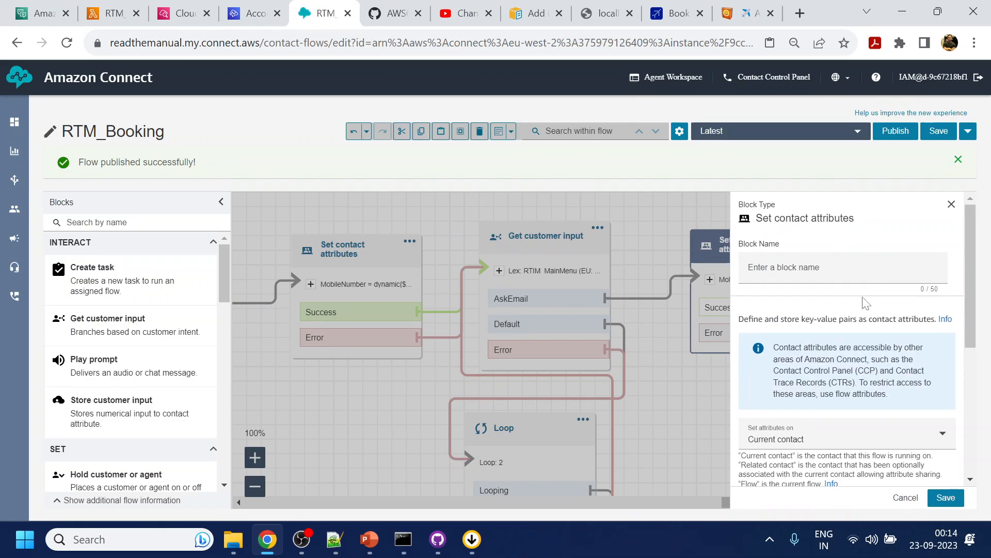
scroll(874, 405, down, 3)
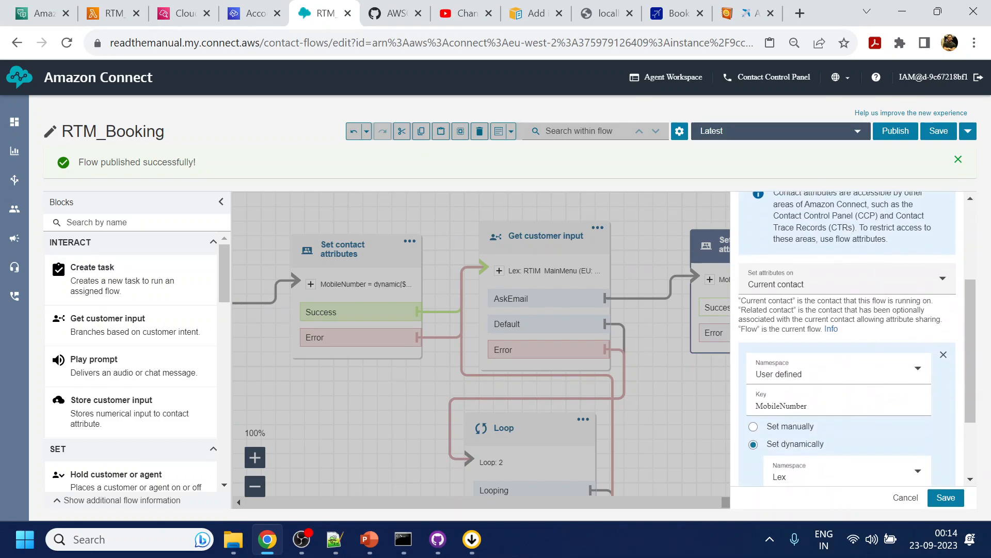
click(769, 396)
key(ctrl+a)
text(E)
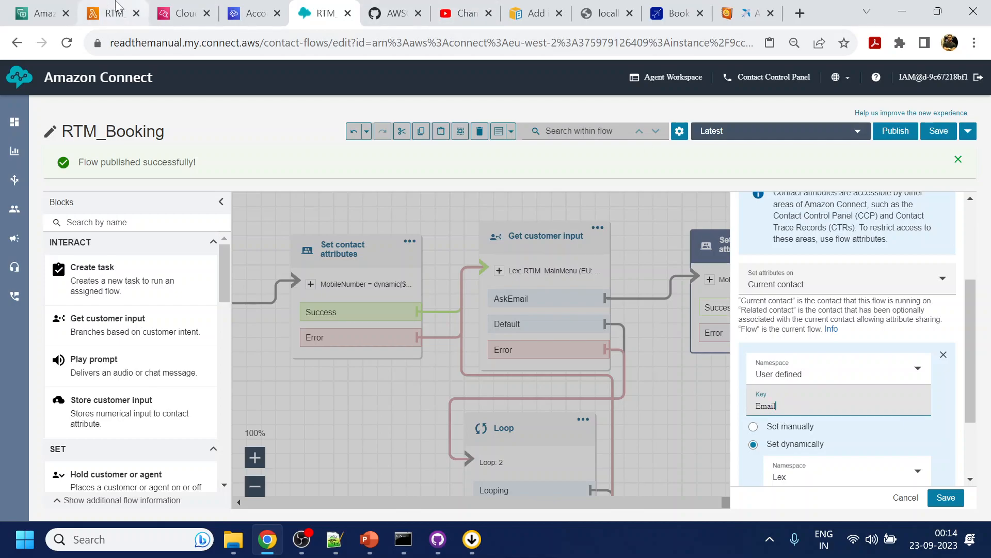
- Check the AskEmail slot in the Lex bot, set the attribute's Lex slot name to Email, and save the block
click(58, 14)
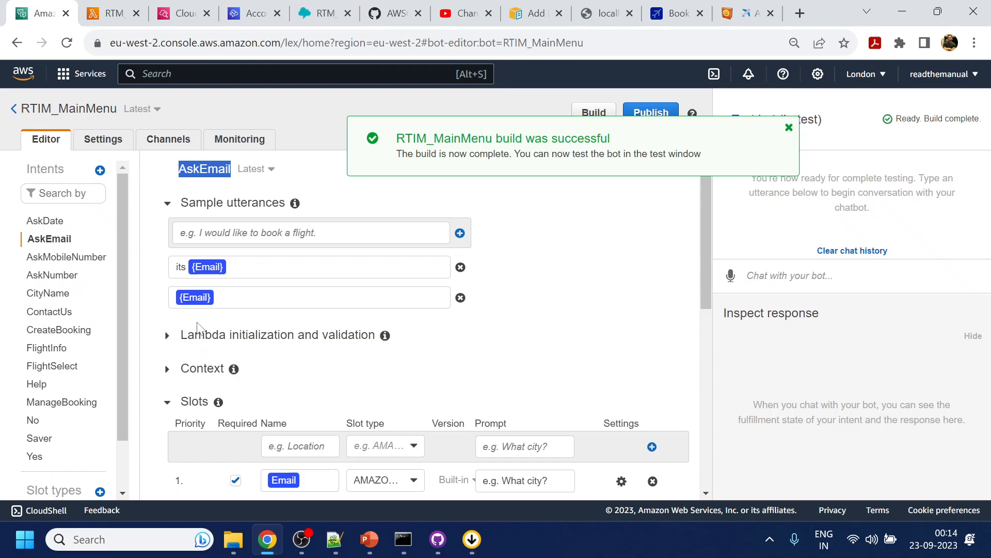
click(319, 11)
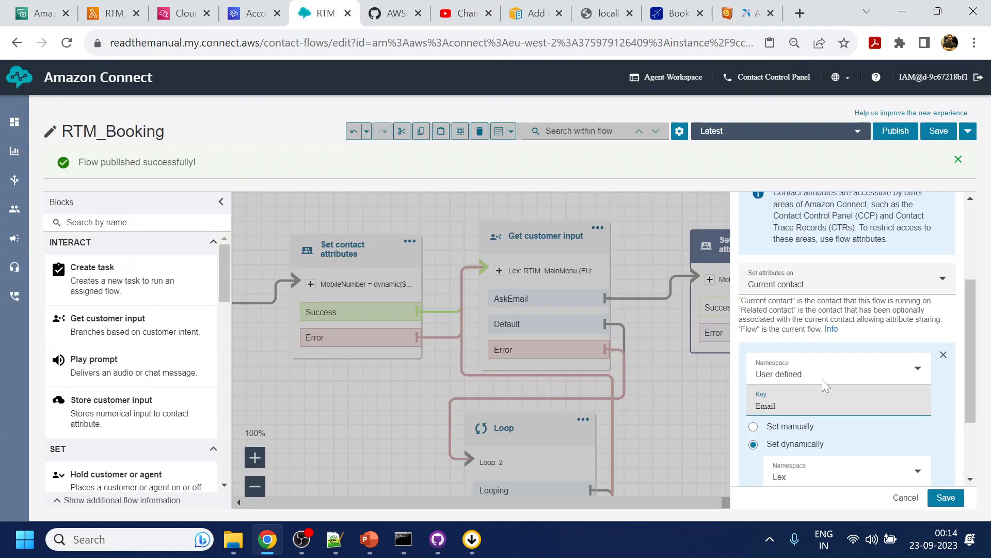
scroll(821, 433, down, 2)
double_click(768, 302)
key(ctrl+c)
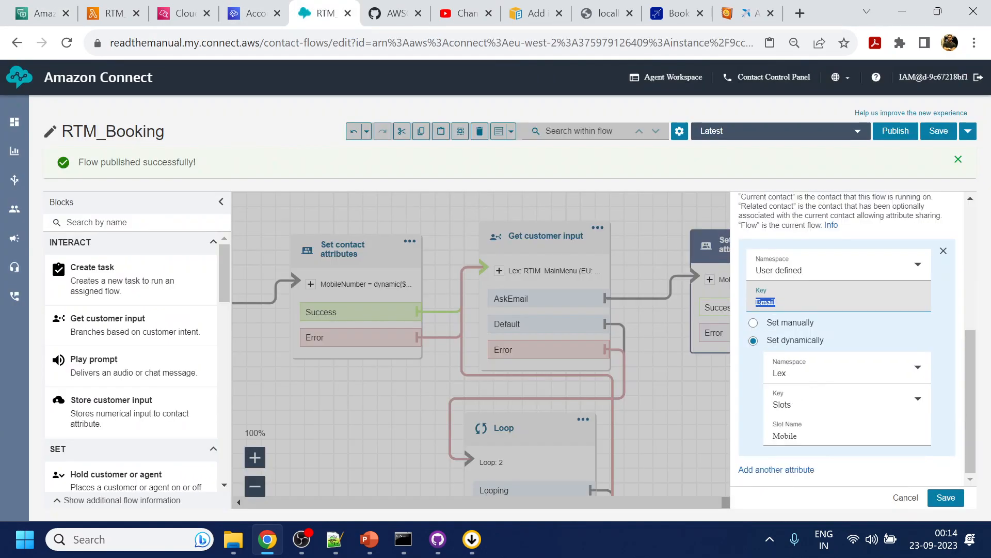
double_click(782, 436)
key(ctrl+v)
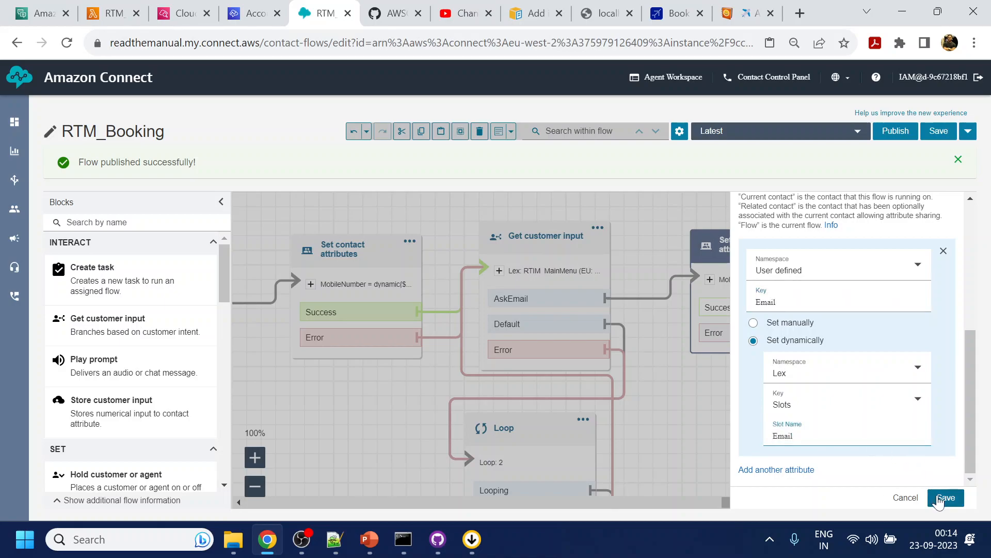
click(945, 497)
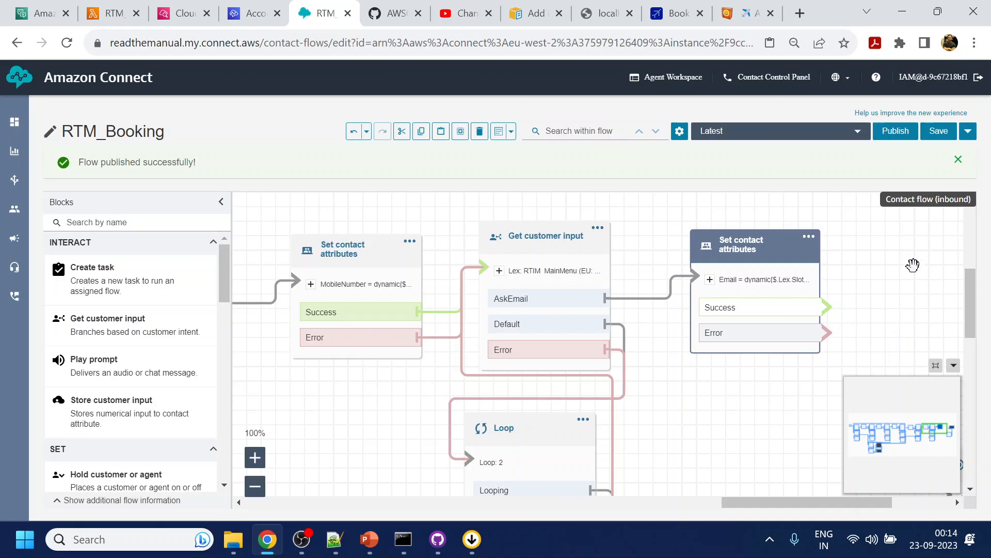
- Add a new Get customer input block beside the Email contact attributes block and collapse the flow's overview map
drag(905, 303, 785, 260)
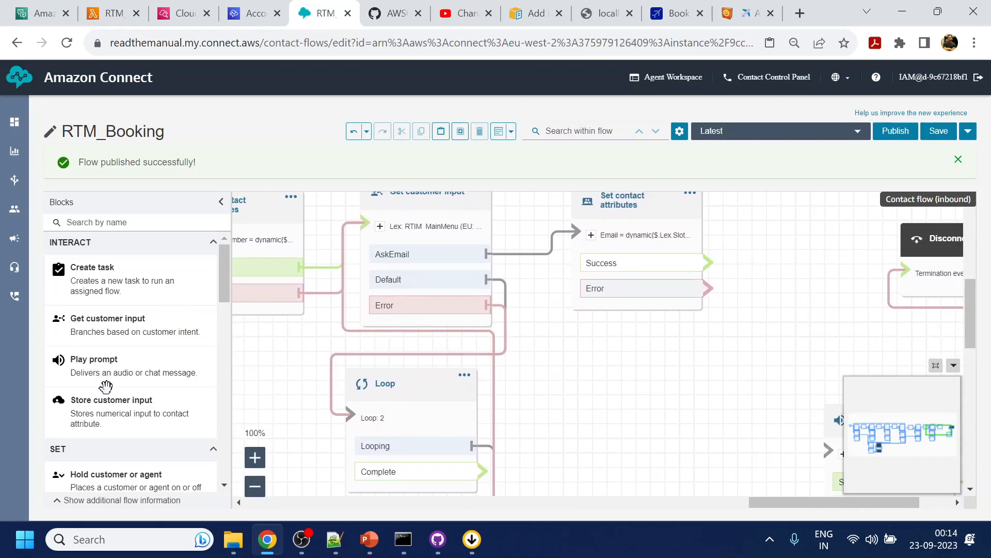
drag(109, 333, 786, 311)
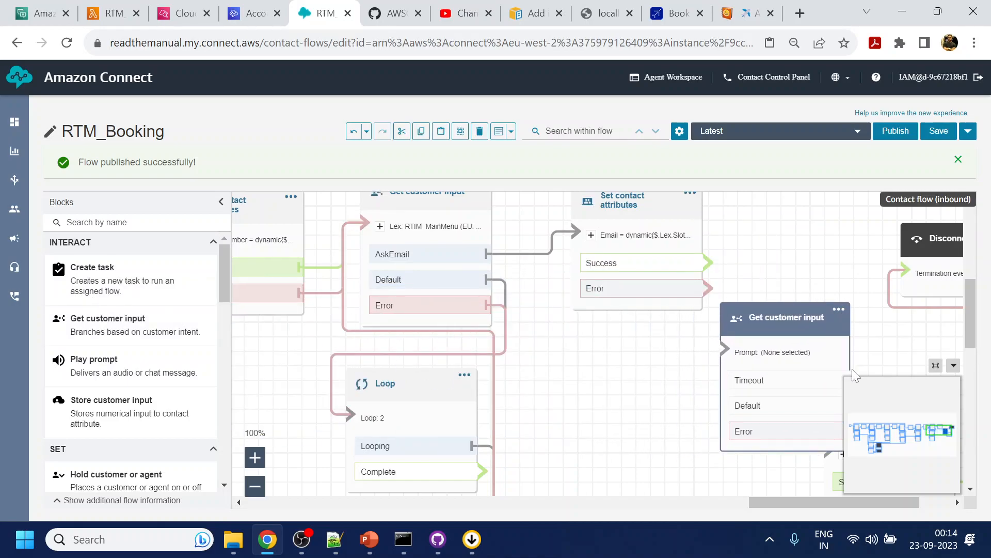
click(954, 365)
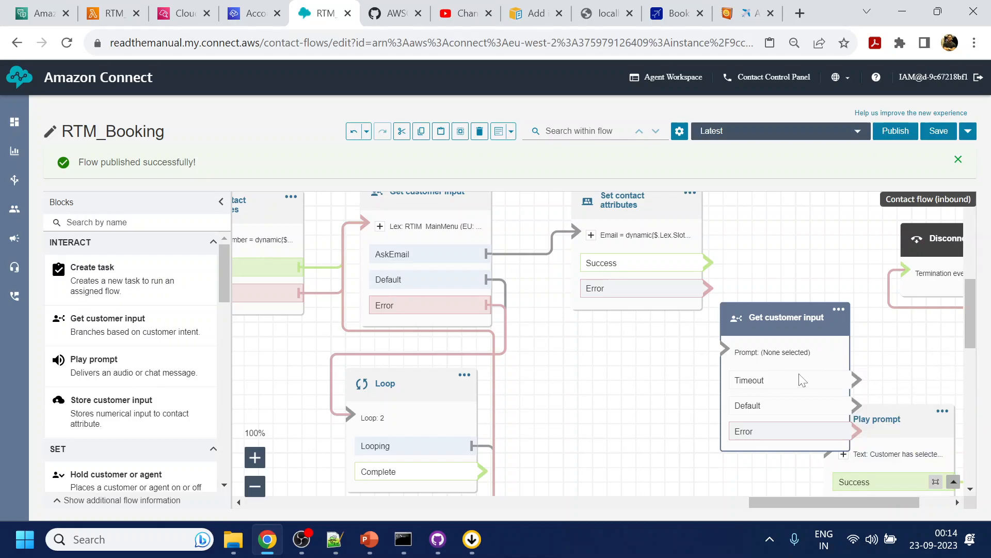
- Rearrange the final Play prompt and Disconnect blocks to make room for the new Get customer input block
drag(905, 350, 819, 289)
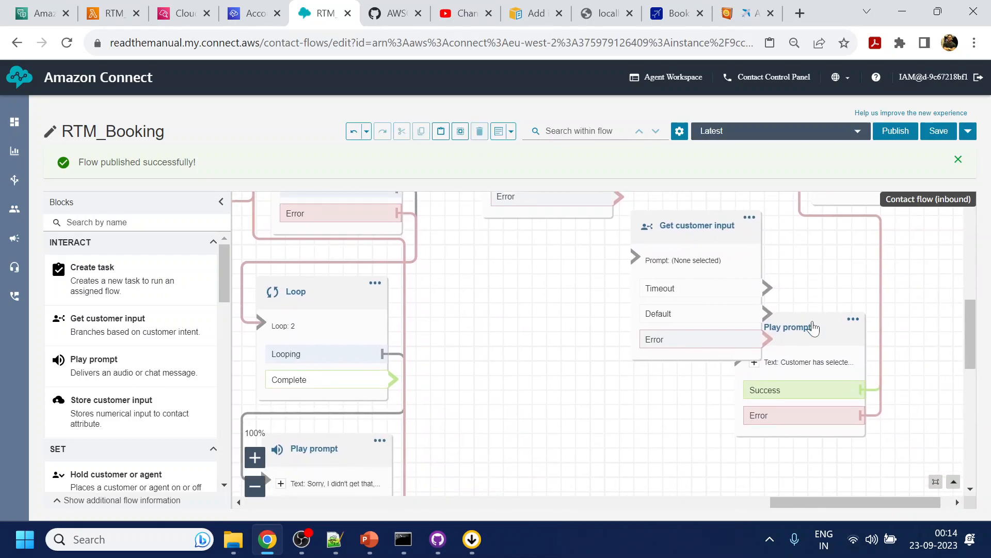
drag(813, 328, 912, 334)
drag(891, 265, 657, 367)
drag(656, 269, 969, 361)
drag(666, 444, 781, 244)
- Place the new Get customer input block beside the Email attributes block and connect that block's Success and Error branches to it
drag(475, 343, 522, 228)
drag(385, 274, 478, 256)
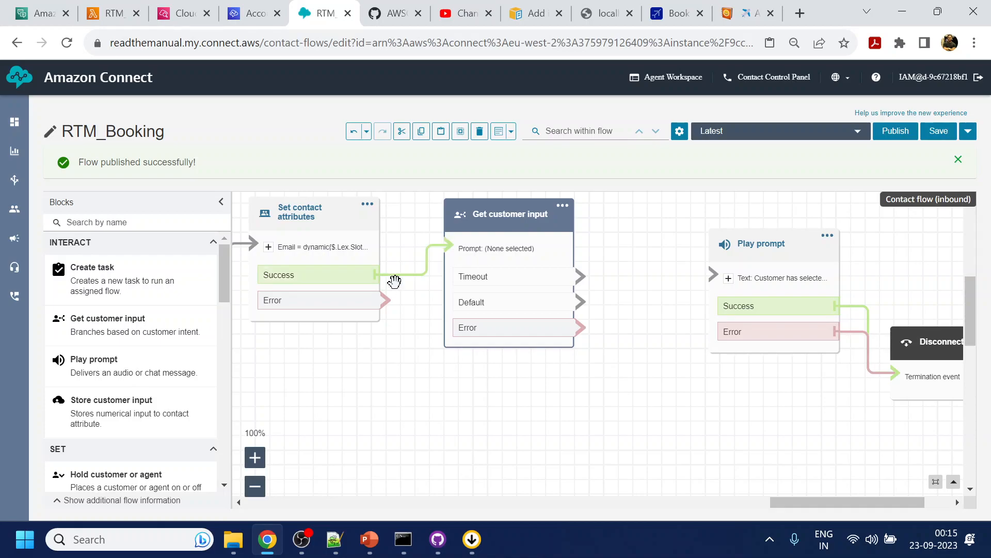
drag(385, 299, 449, 247)
- Switch the new Get customer input block to text-to-speech and begin its prompt with "The total cost for flight from $.Attributes.FromCity to"
click(518, 217)
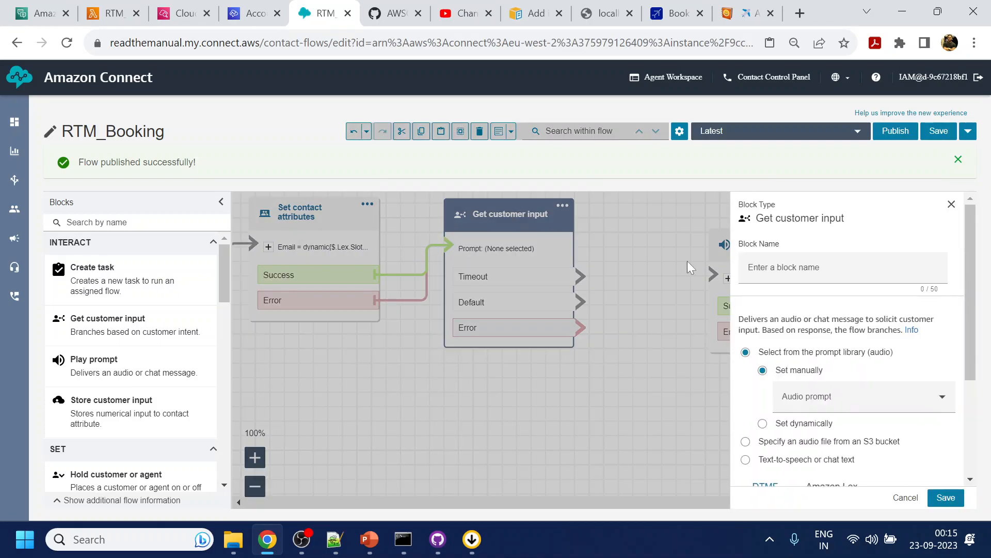
click(786, 461)
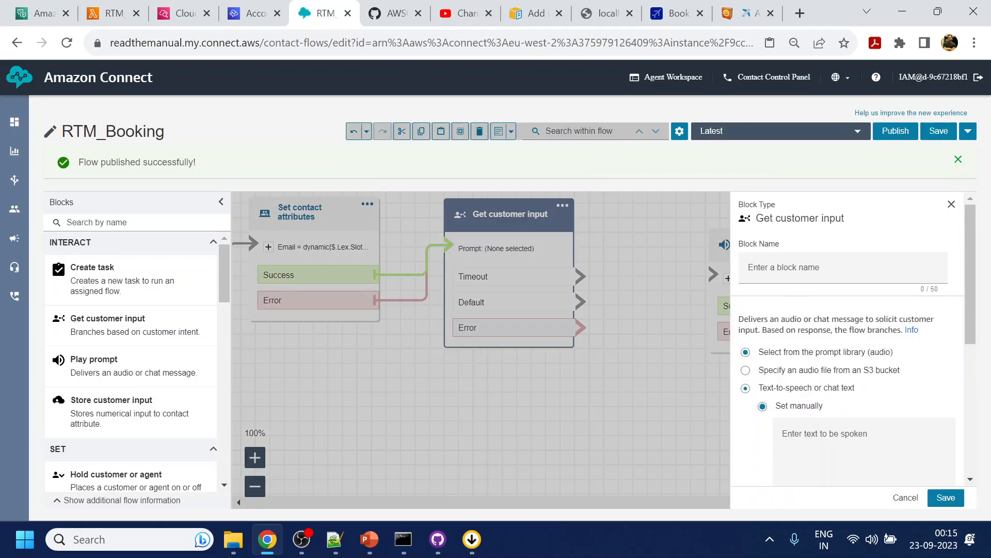
scroll(847, 392, down, 1)
click(836, 385)
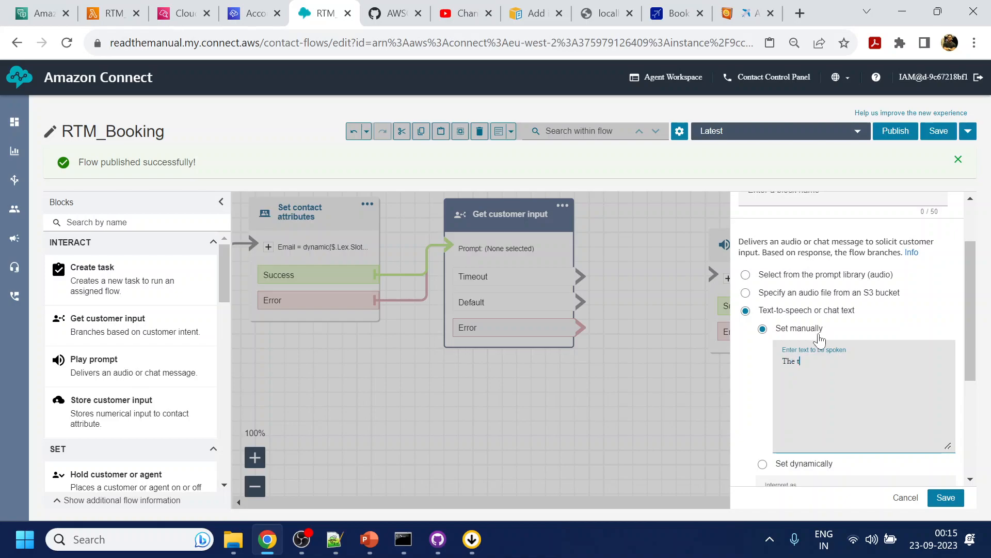
text(al cost for flig)
text(FromCity to)
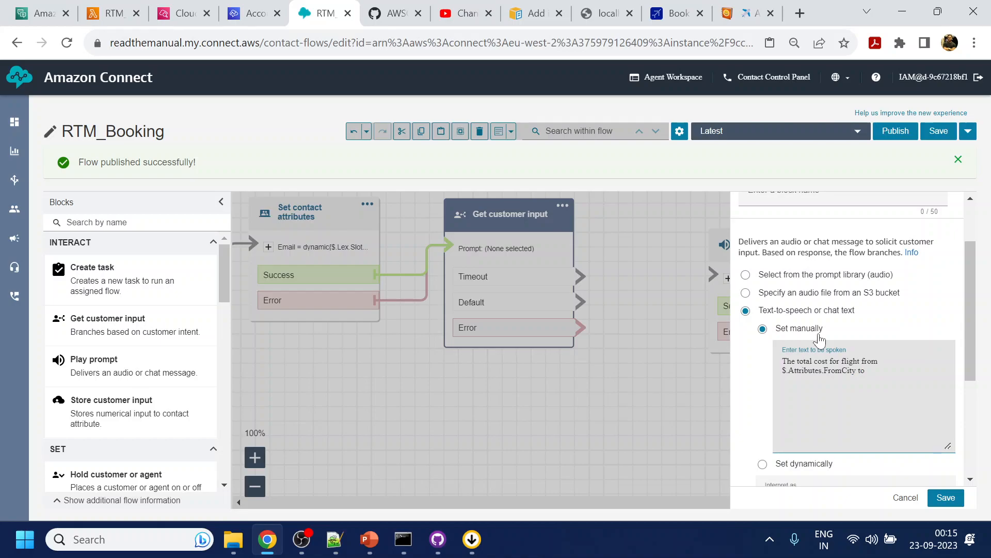
- Reuse the attribute reference in the prompt to continue it with "$.Attributes.ToCity is $85.78"
drag(856, 370, 779, 379)
key(ctrl+c)
key(End)
key(ctrl+v)
text(To)
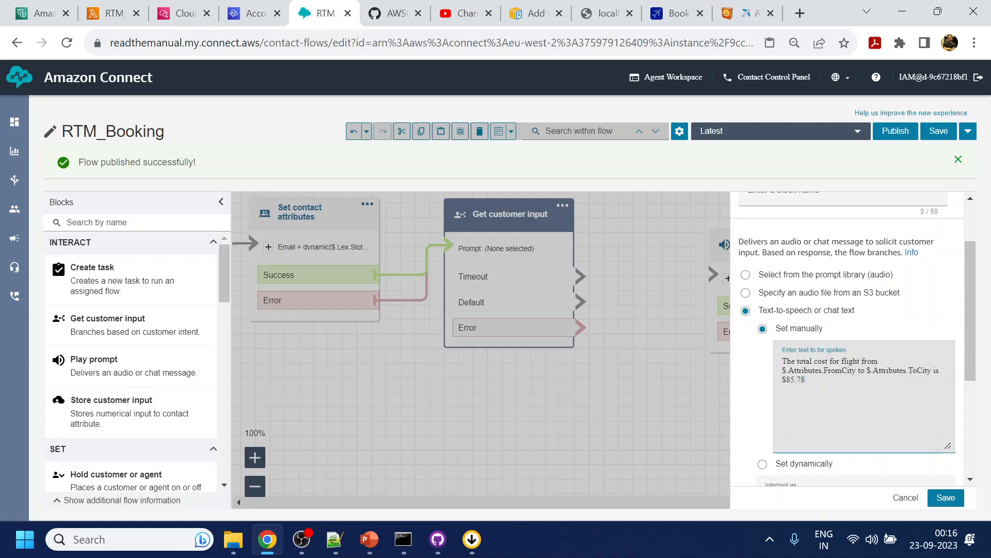
- Add the line "(This include the platform fee)." to the spoken prompt
text(This include the platform fee and)
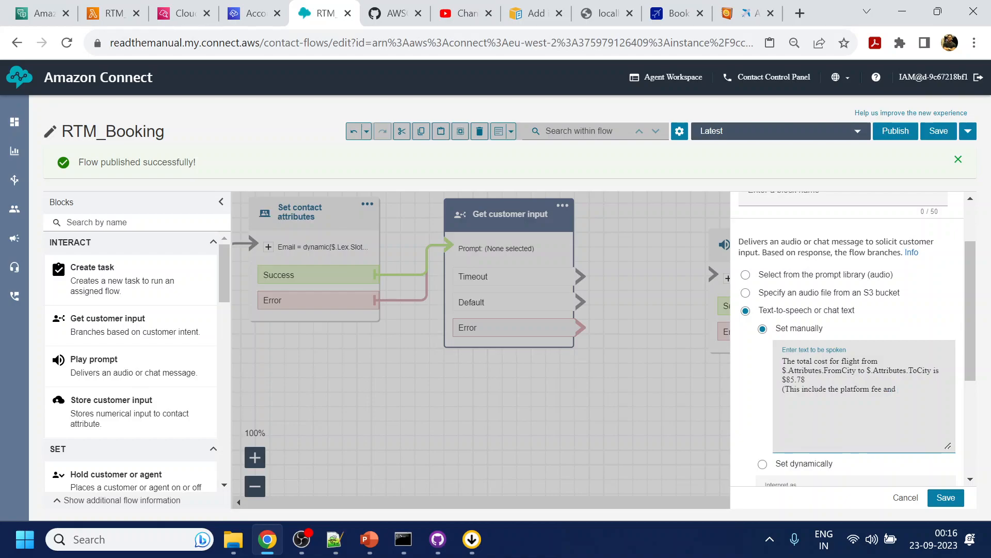
key(BackSpace)
key(BackSpace)
text().)
- End the prompt with a new line reading "Do you like to proceed for payment."
key(Return)
text(Do you like to proceed for payment)
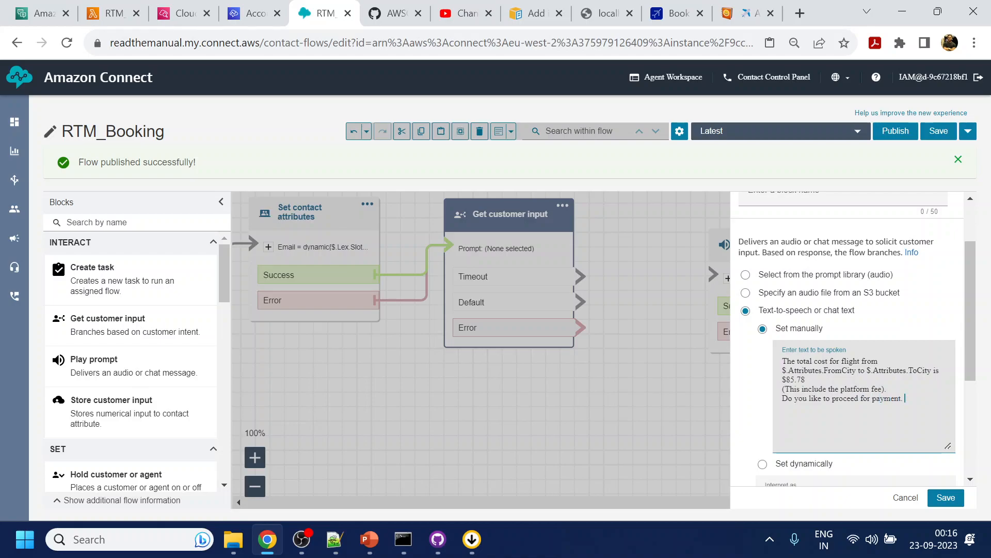
text(.)
- Set the block to use the Amazon Lex bot RTIM_MainMenu (EU: London) (Classic) and add an empty intent entry
scroll(919, 416, down, 3)
click(839, 331)
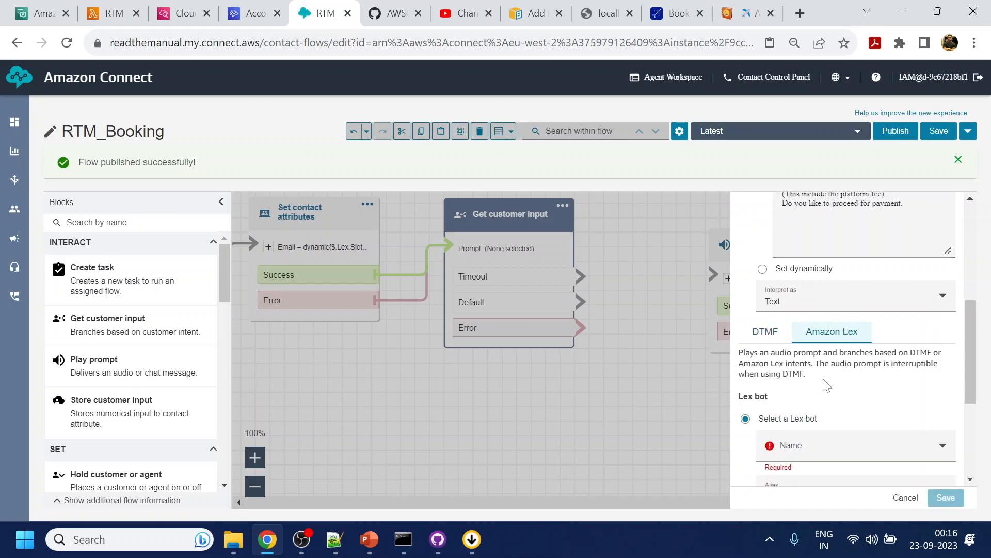
click(823, 444)
click(826, 416)
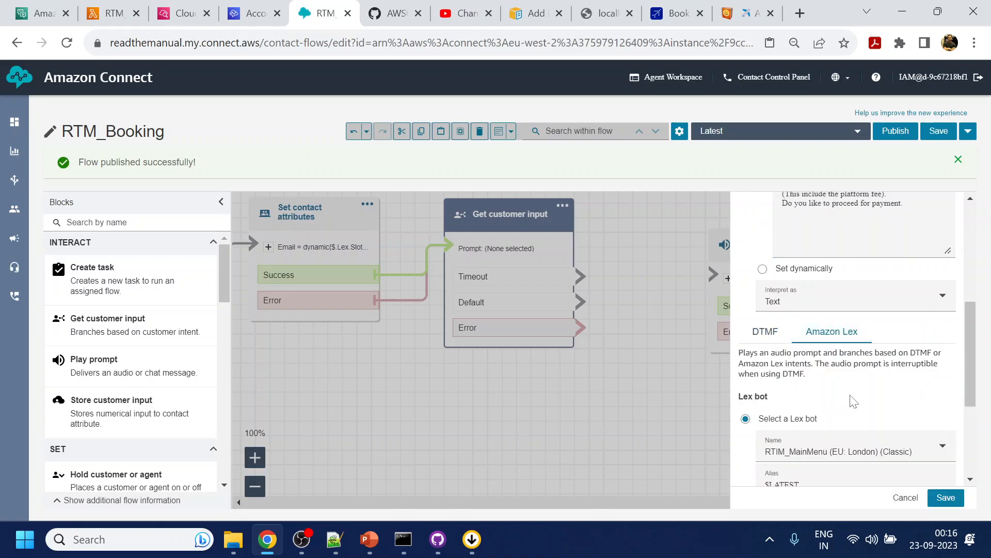
scroll(843, 411, down, 3)
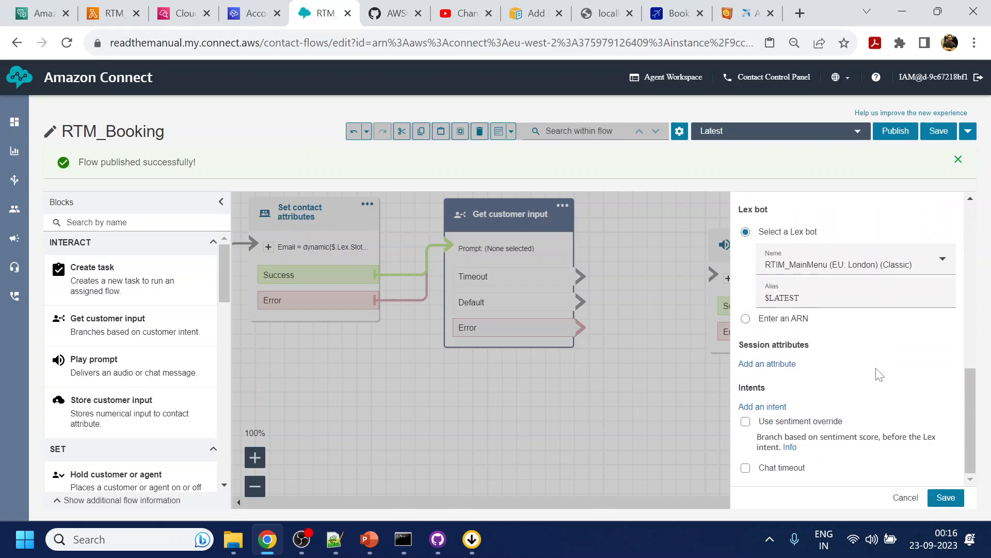
click(770, 407)
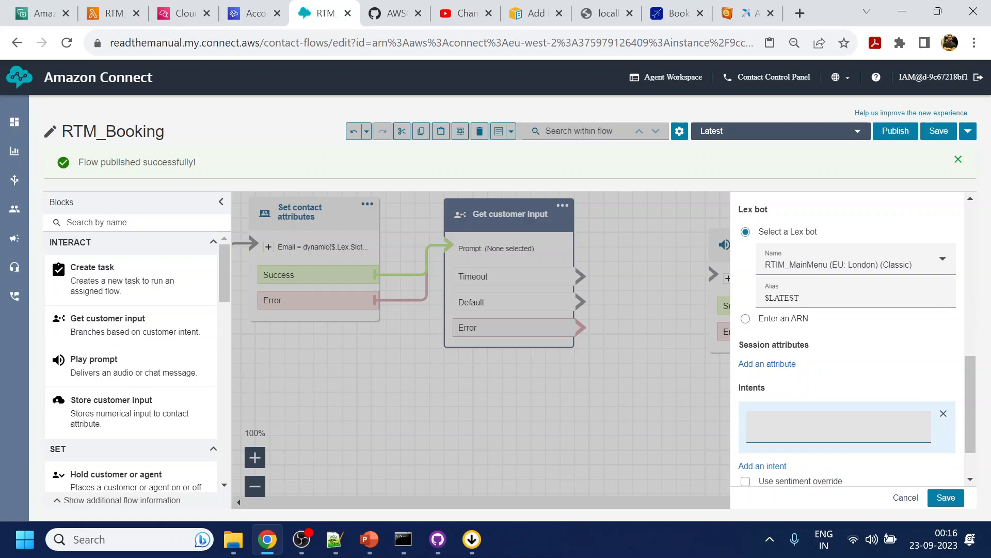
- Switch to Amazon Lex and examine the Yes and No intents of the RTIM_MainMenu bot, including Yes's Lambda validation settings
click(36, 8)
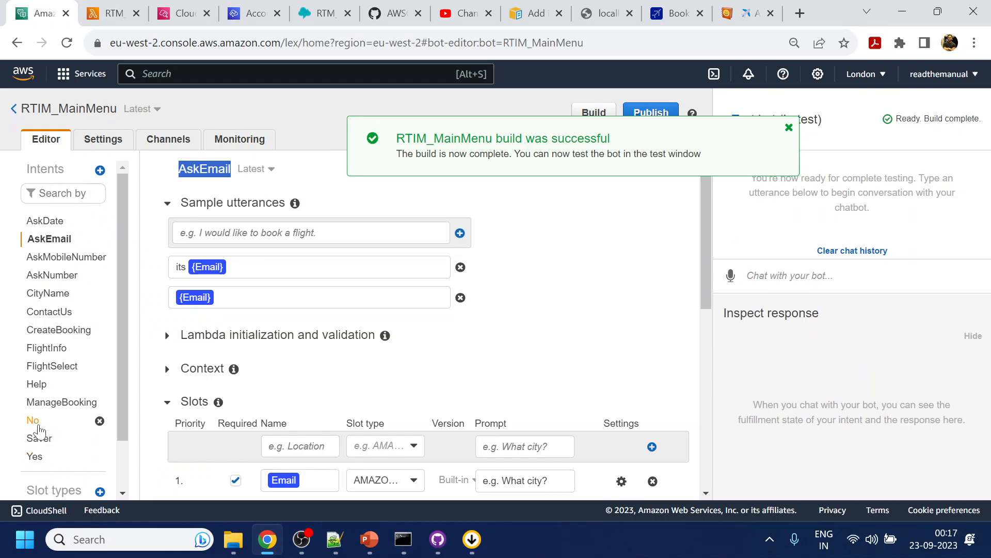
click(37, 456)
scroll(307, 441, down, 3)
scroll(308, 442, down, 1)
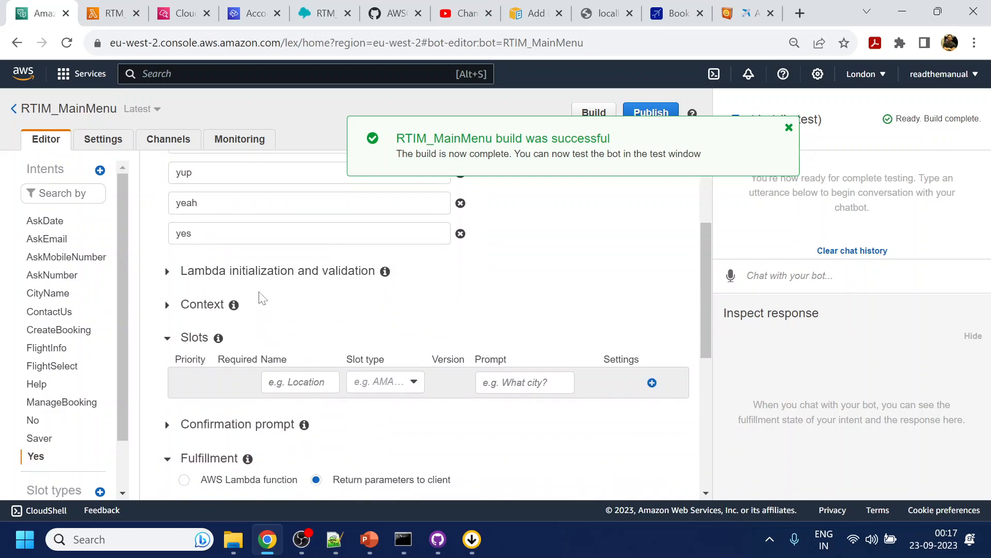
click(261, 274)
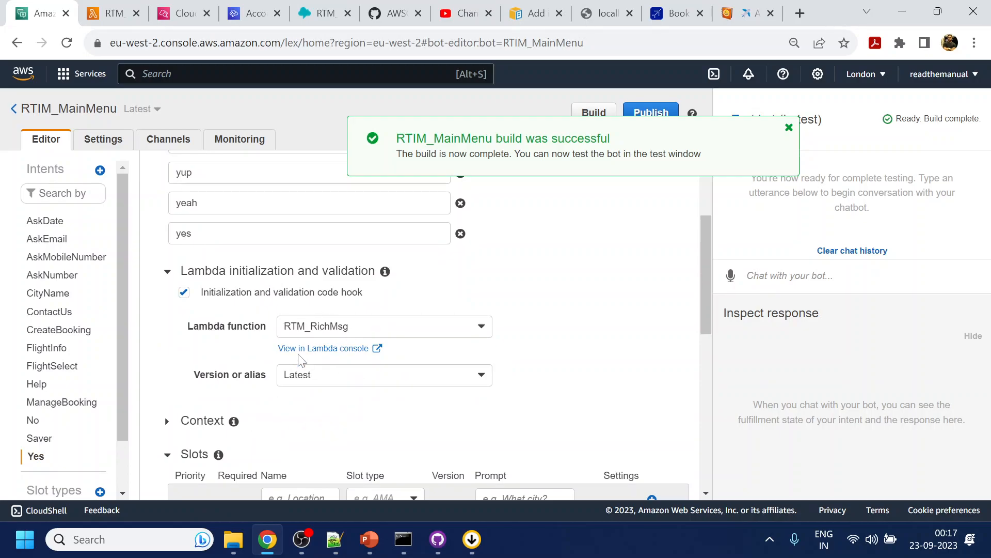
click(33, 420)
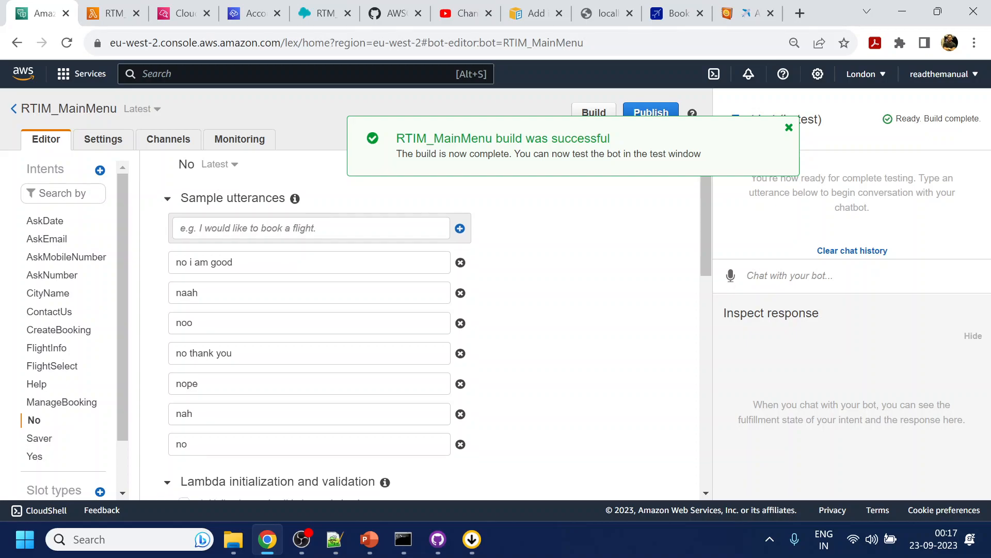
scroll(336, 284, down, 3)
scroll(156, 206, up, 3)
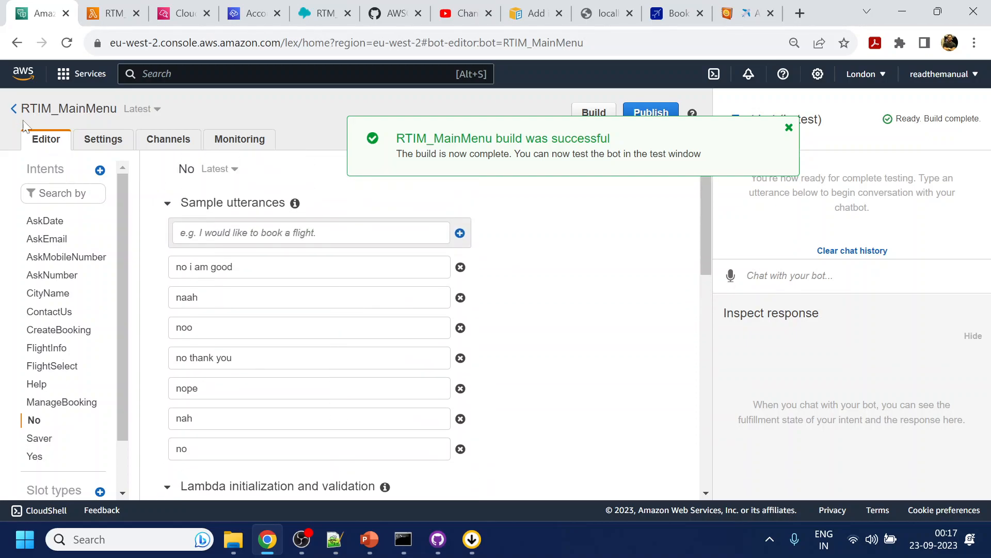
- Examine the Yes intent of the MainMenu_Intents bot and return to the bot list
click(13, 108)
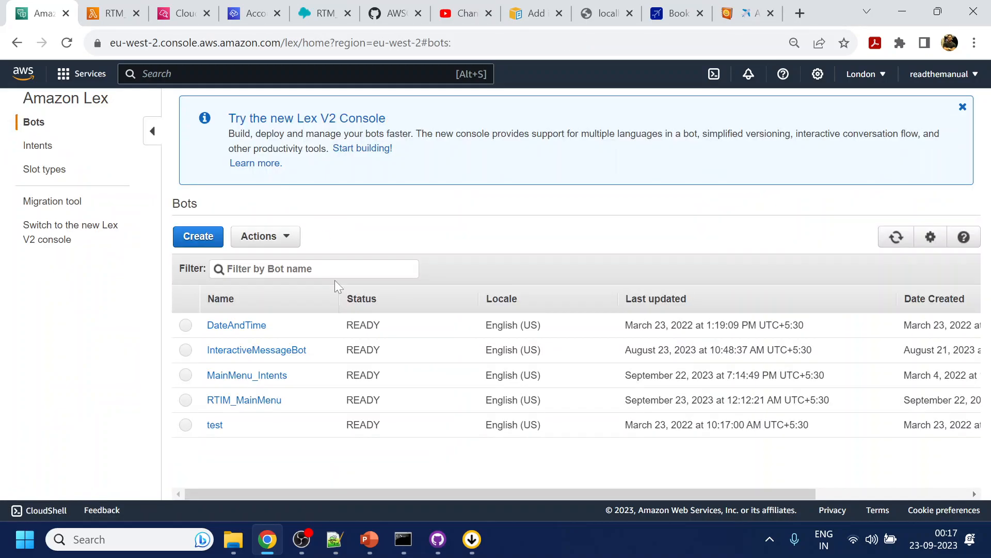
click(239, 381)
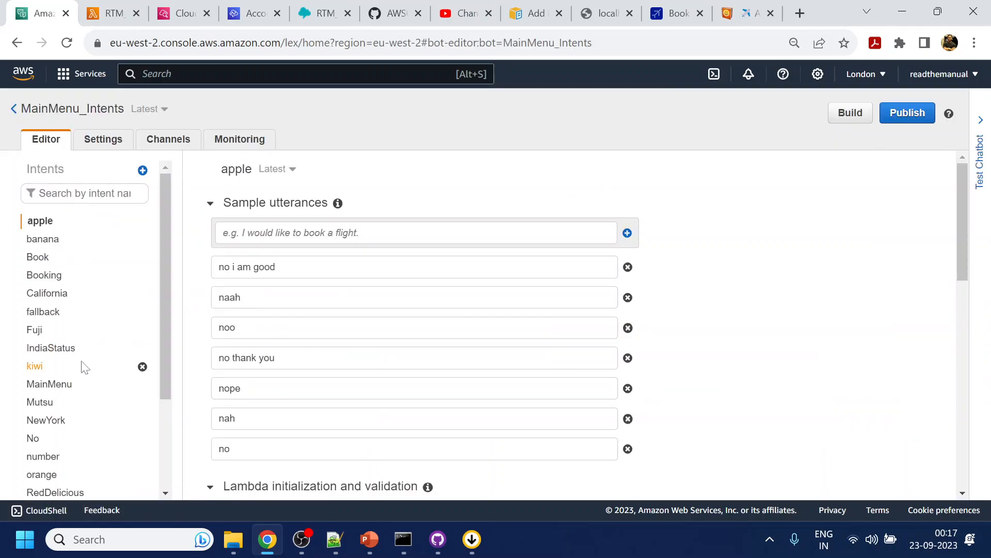
scroll(62, 361, down, 2)
scroll(78, 382, down, 1)
click(35, 396)
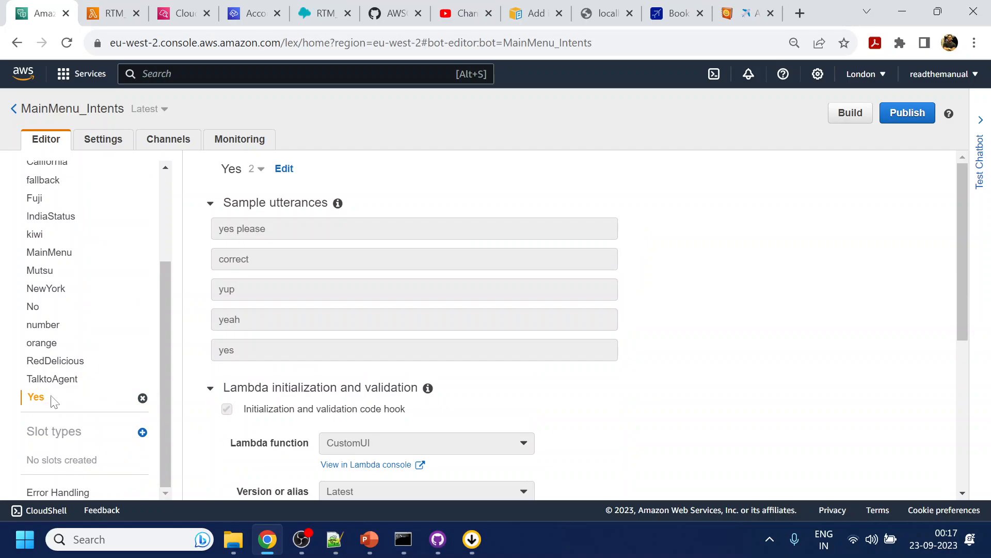
scroll(346, 383, down, 3)
scroll(402, 338, up, 3)
click(14, 109)
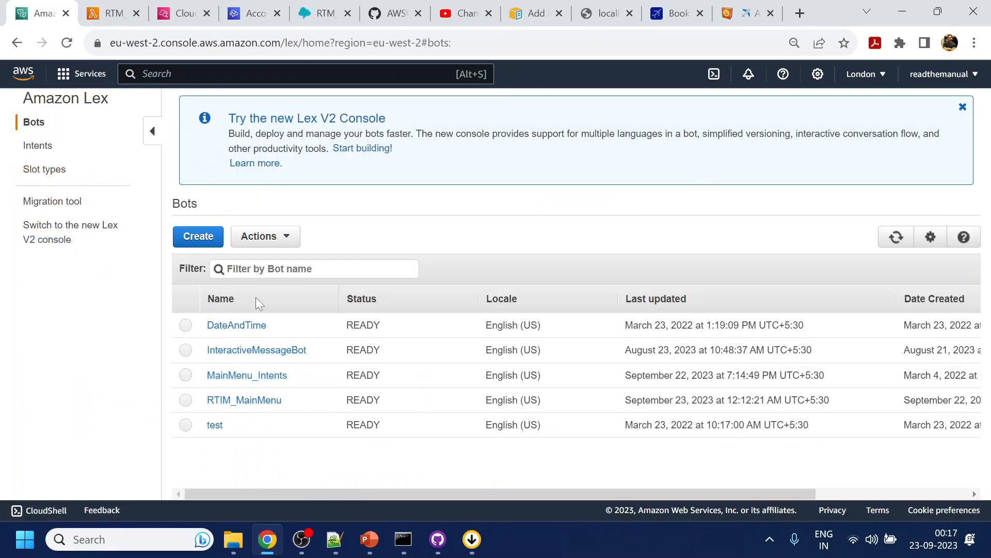
- Start a new custom Lex bot and name it YesandNo
click(208, 240)
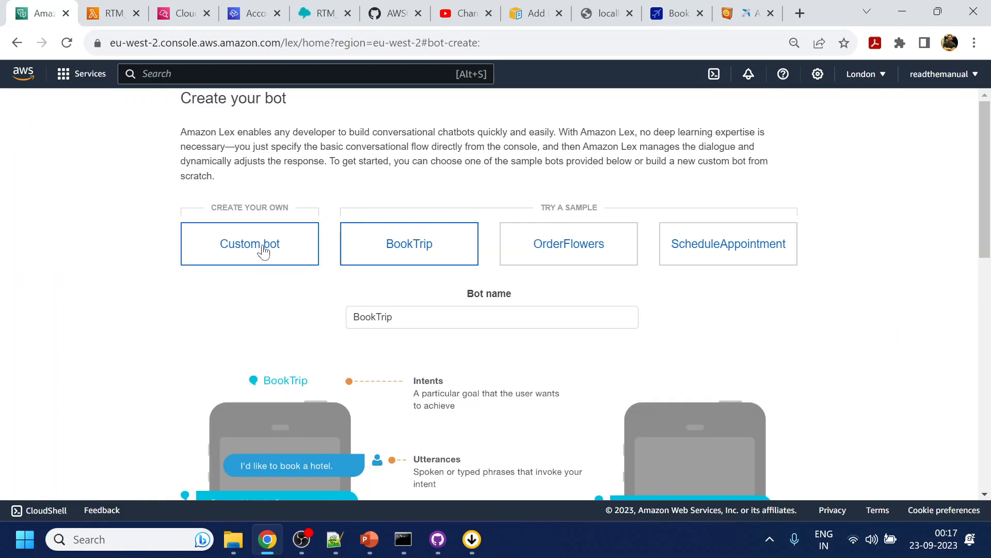
click(263, 250)
click(496, 309)
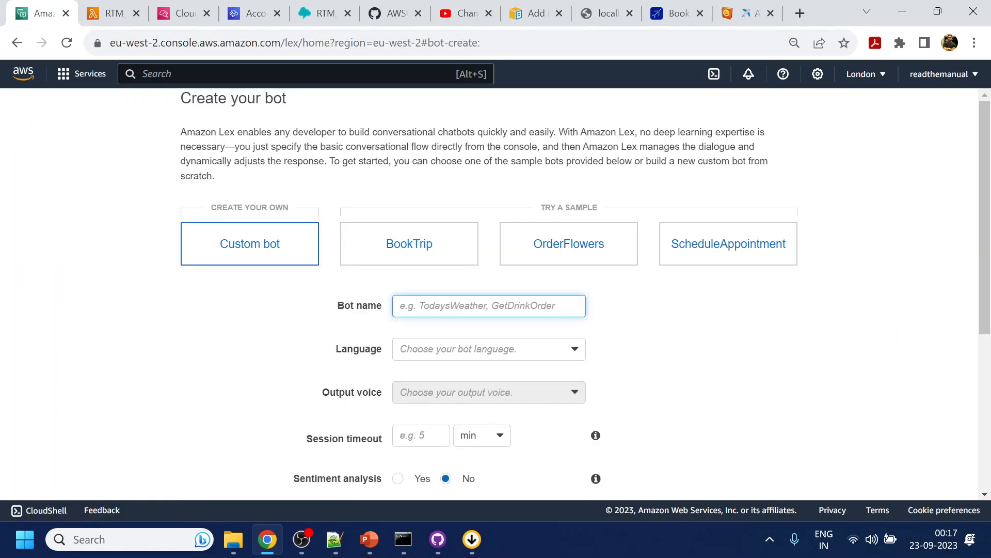
text(YesandNO)
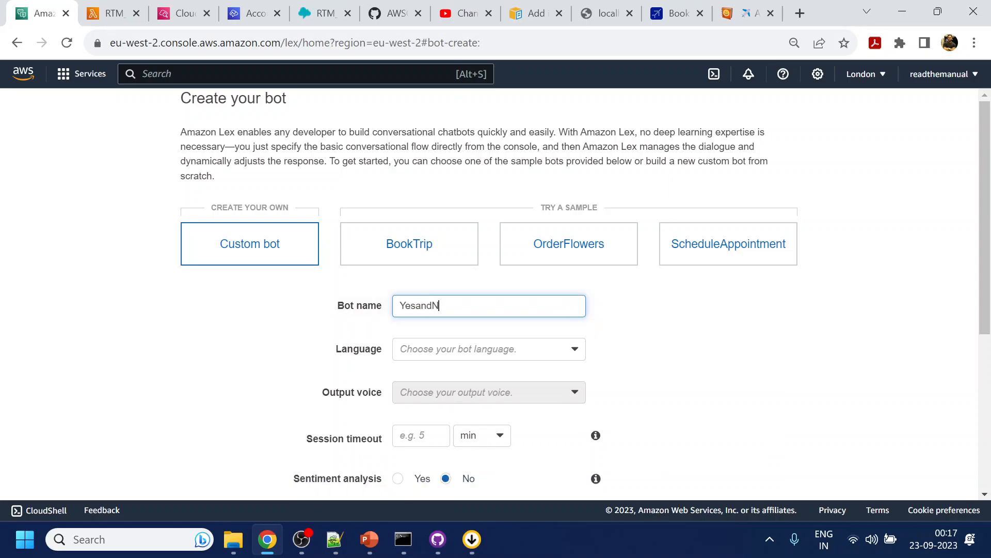
key(BackSpace)
text(o)
- Set the bot's language to English (US), voice to Salli, session timeout to 5 min and COPPA to No, and create it
click(496, 363)
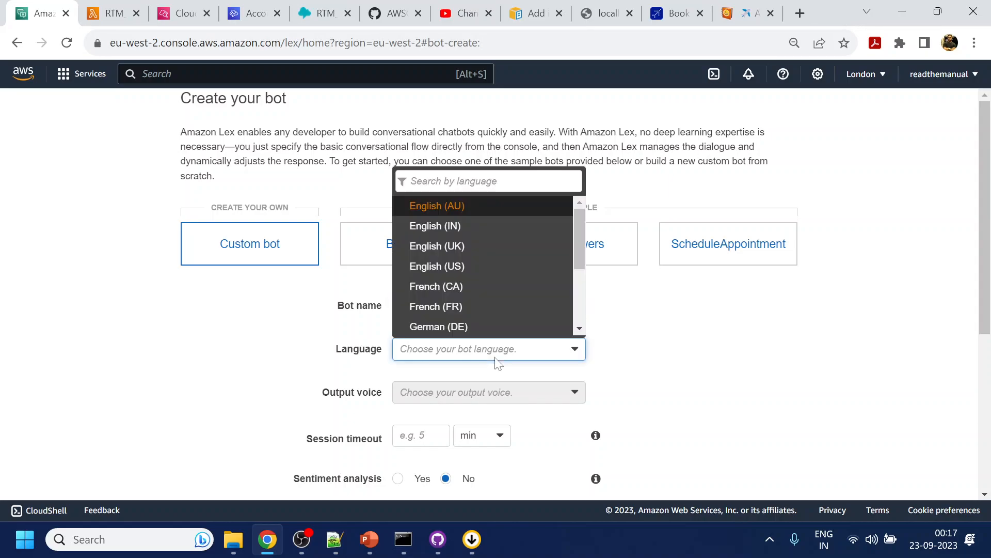
click(471, 266)
scroll(465, 331, down, 1)
click(458, 316)
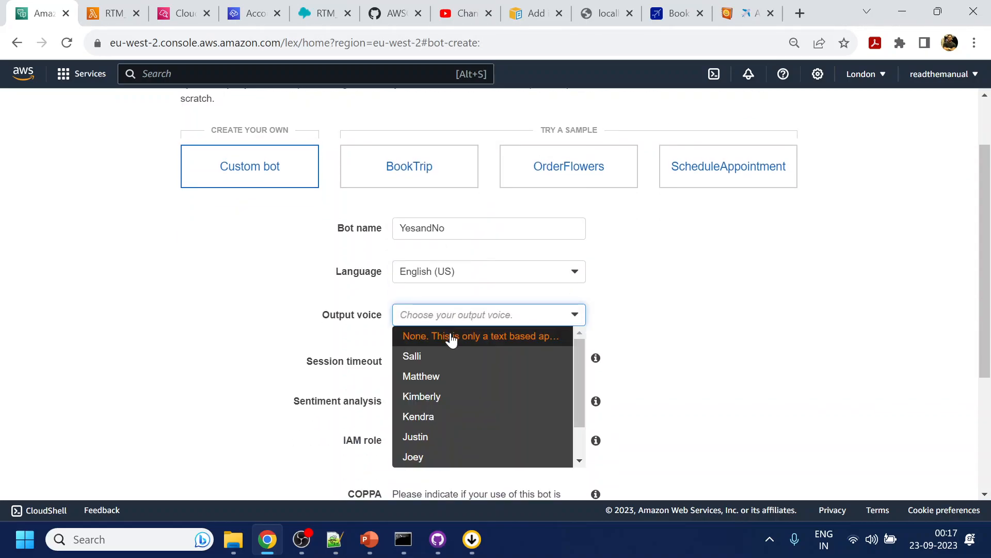
click(439, 363)
click(408, 401)
text(5)
scroll(646, 328, down, 3)
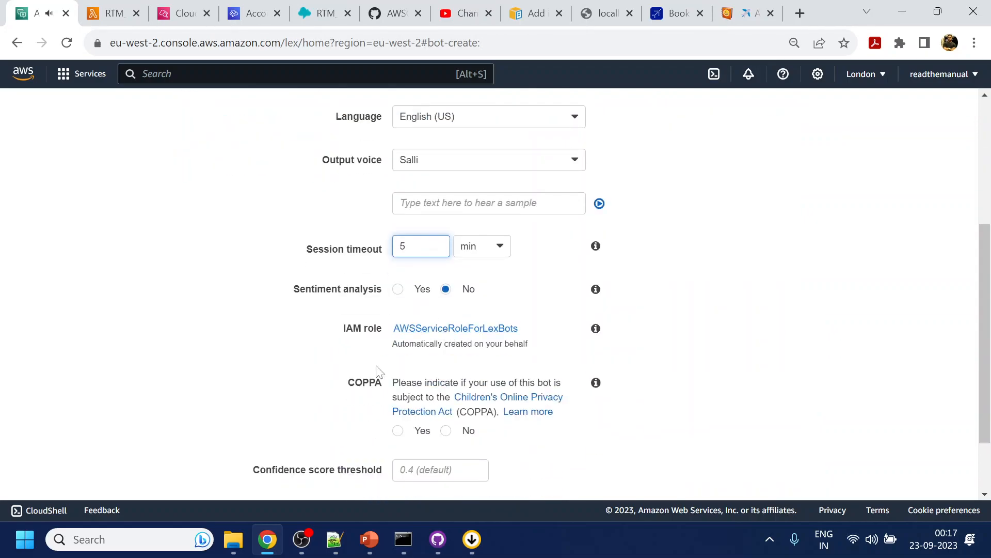
click(447, 431)
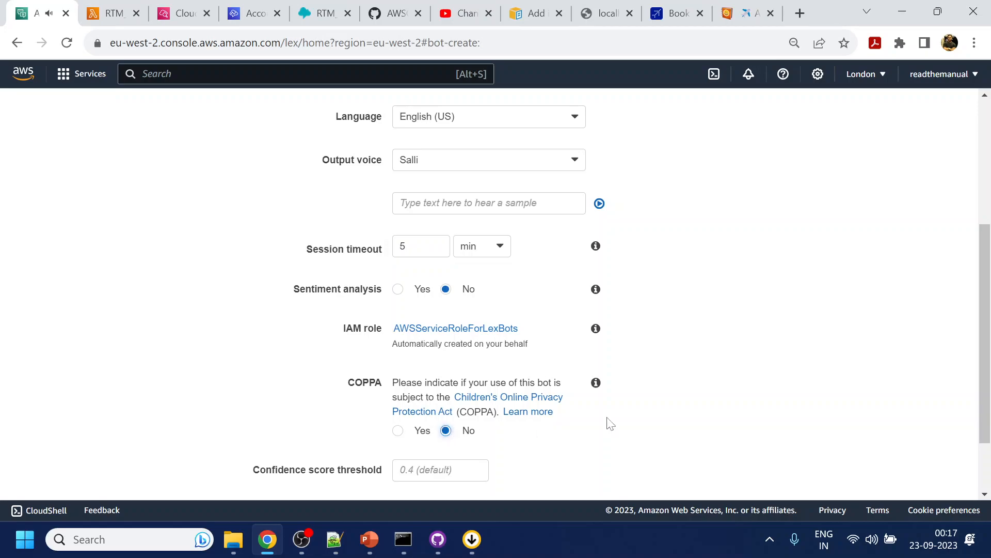
scroll(666, 403, down, 2)
click(757, 480)
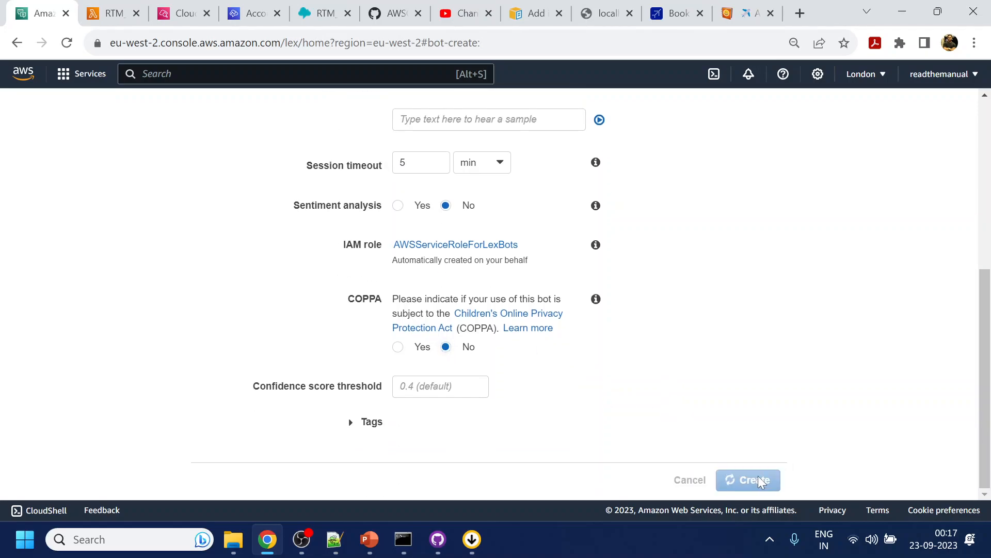
- Create a new intent named Yes_One in the YesandNo bot
click(299, 223)
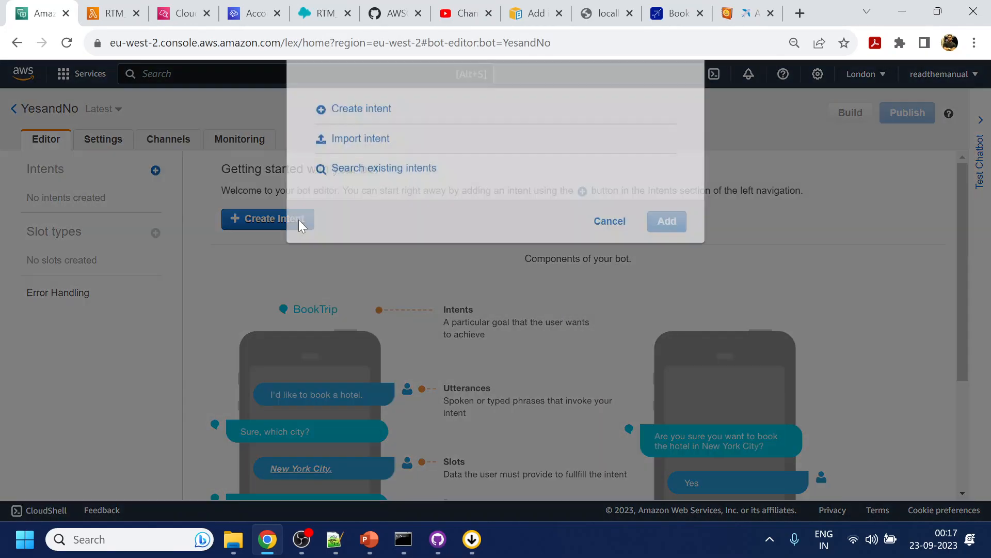
click(355, 156)
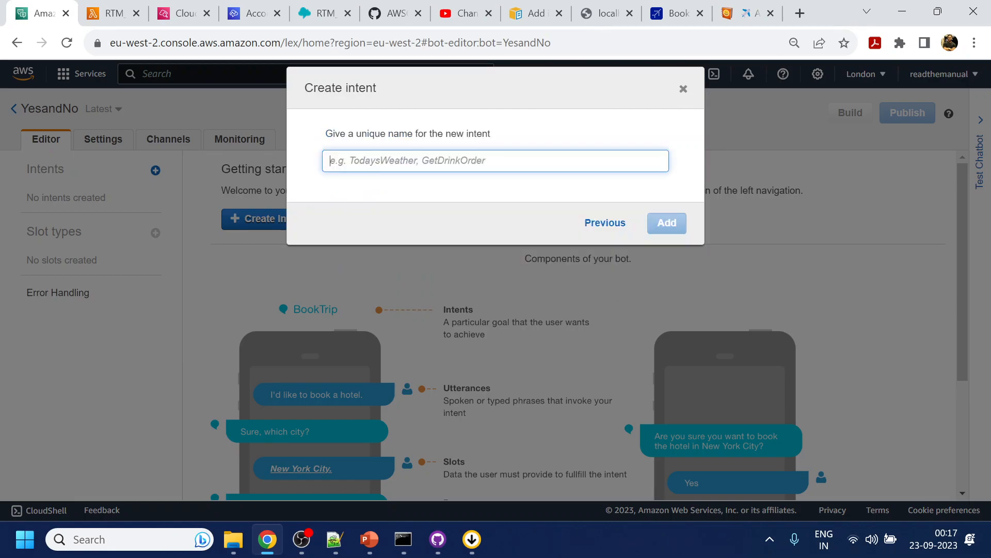
text(Yes)
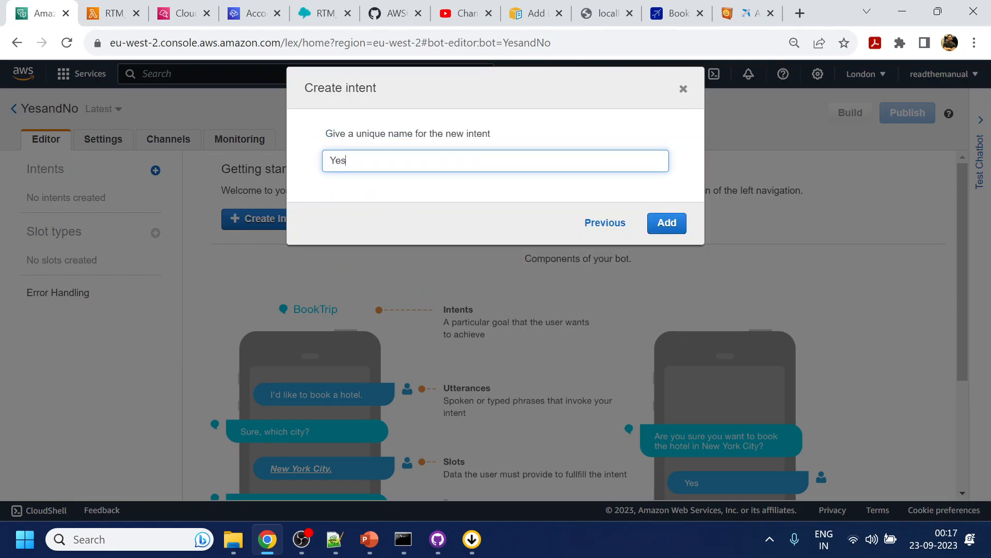
text(_One)
click(668, 222)
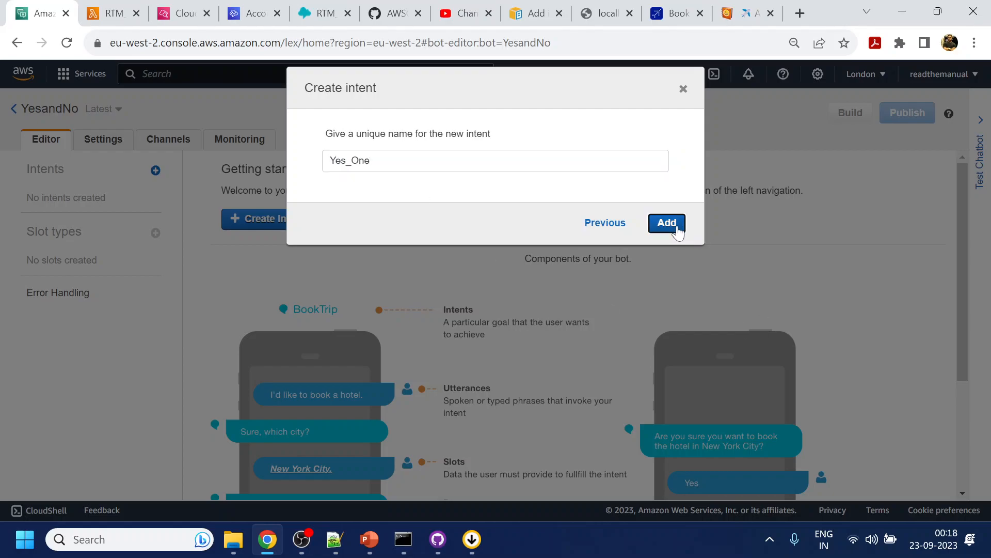
- Add the sample utterance "yes" to the Yes_One intent and save the intent
text(yes)
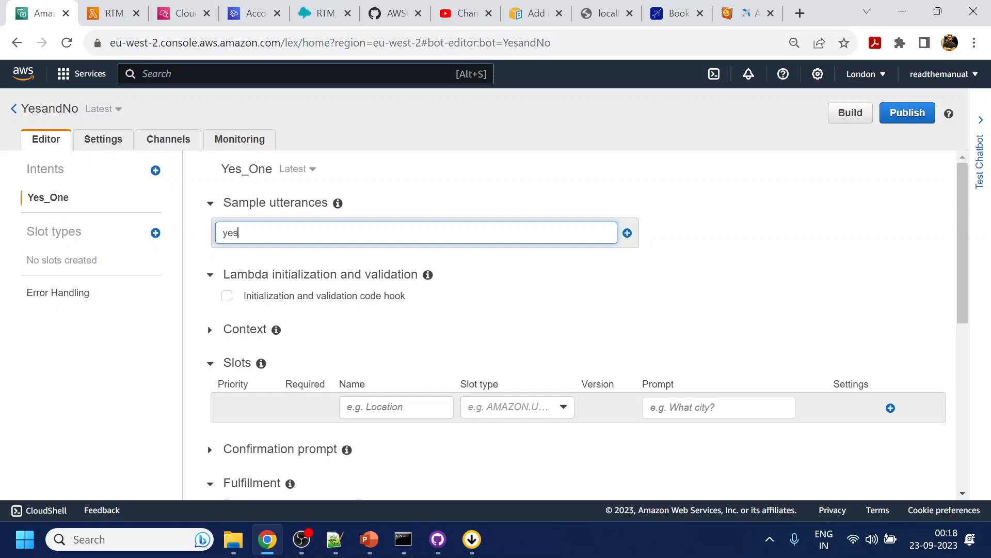
key(Return)
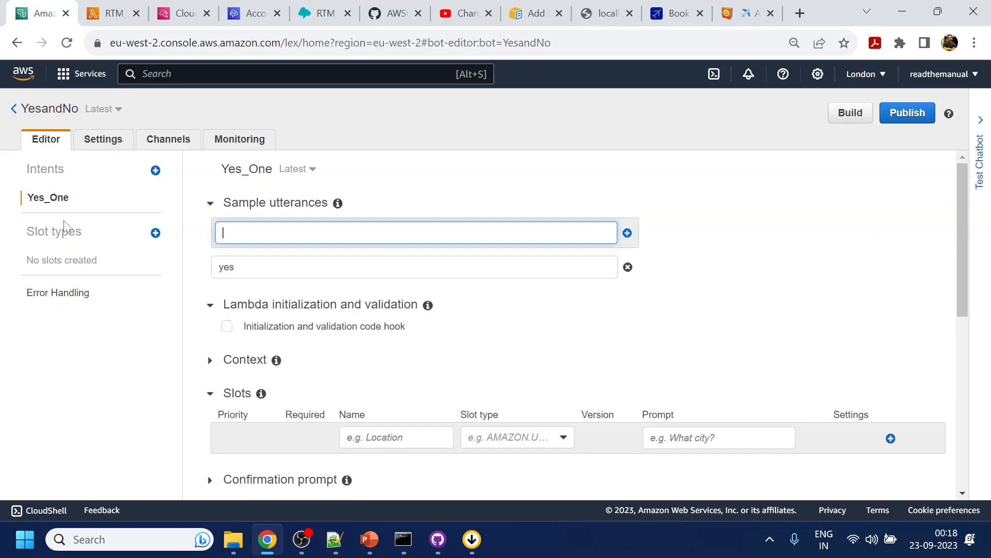
scroll(268, 438, down, 10)
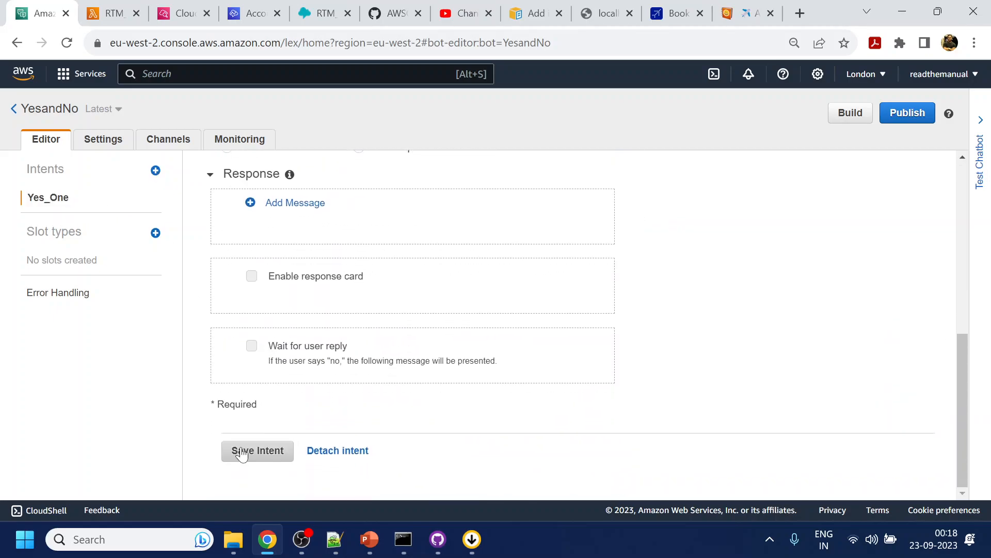
click(255, 451)
- Create a second intent named No_One in the YesandNo bot
click(155, 170)
click(354, 153)
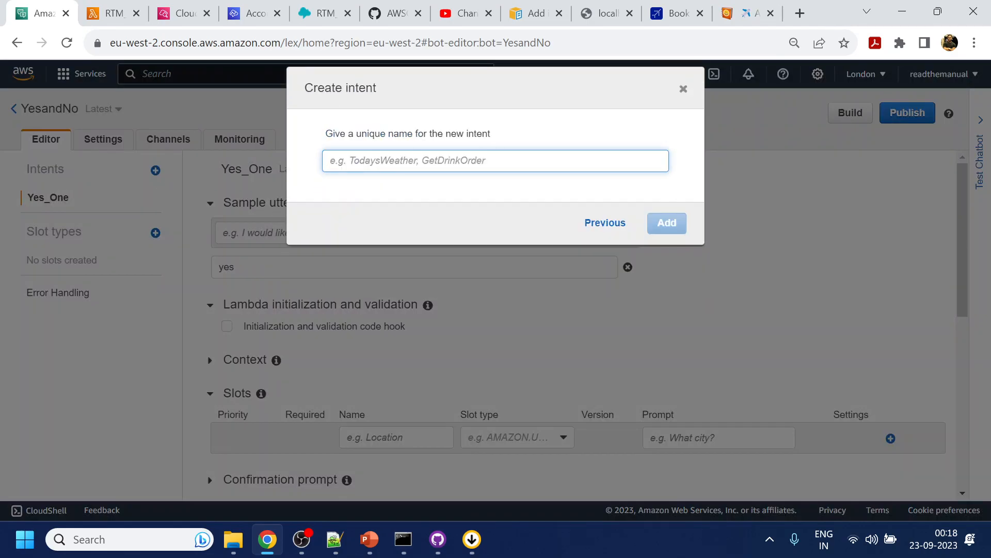
text(No_One)
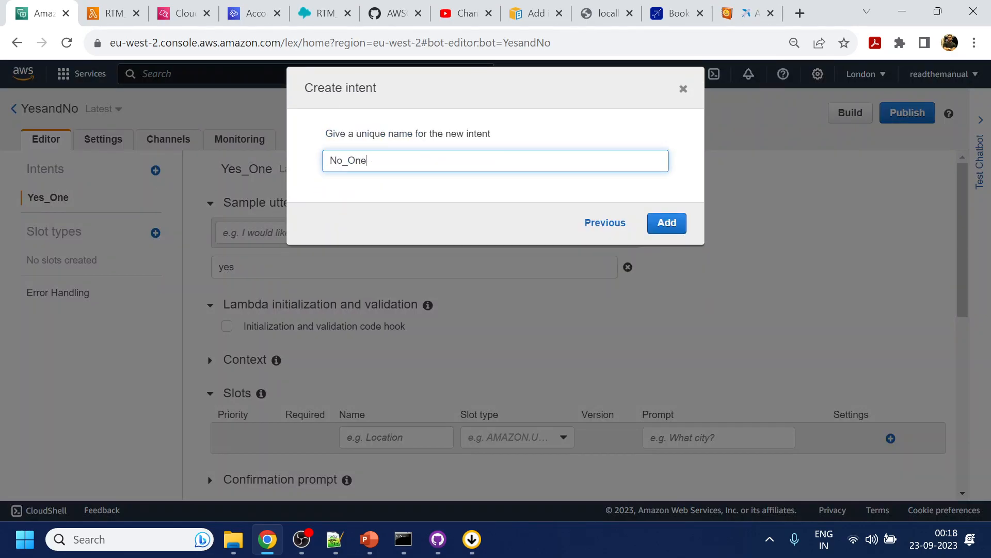
click(679, 224)
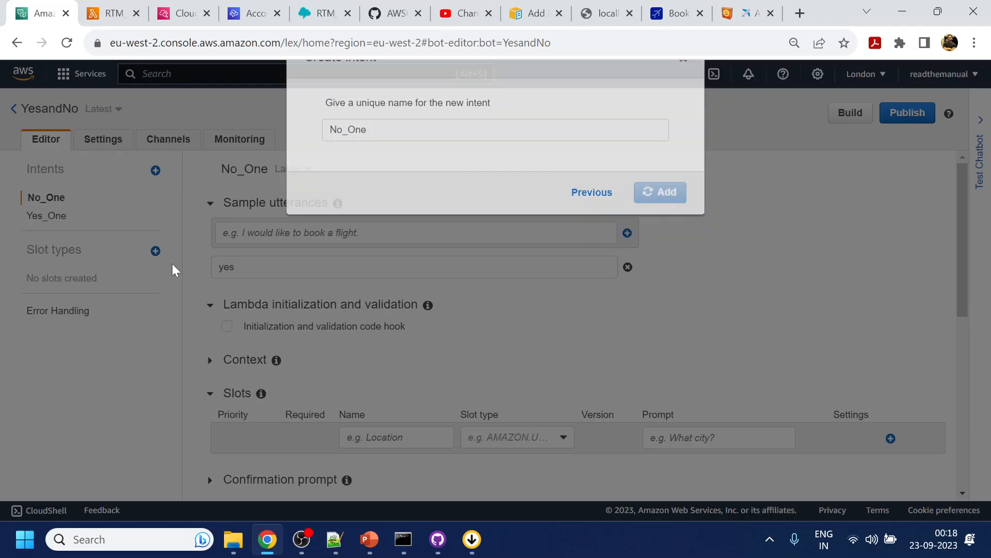
- Save the No_One intent with the sample utterance "no" and build the YesandNo bot
key(Return)
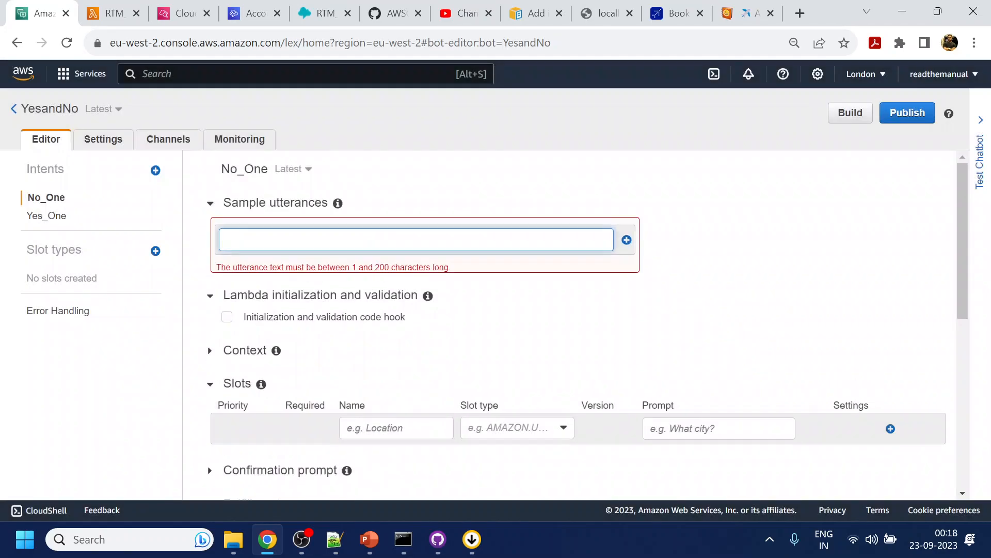
text(no)
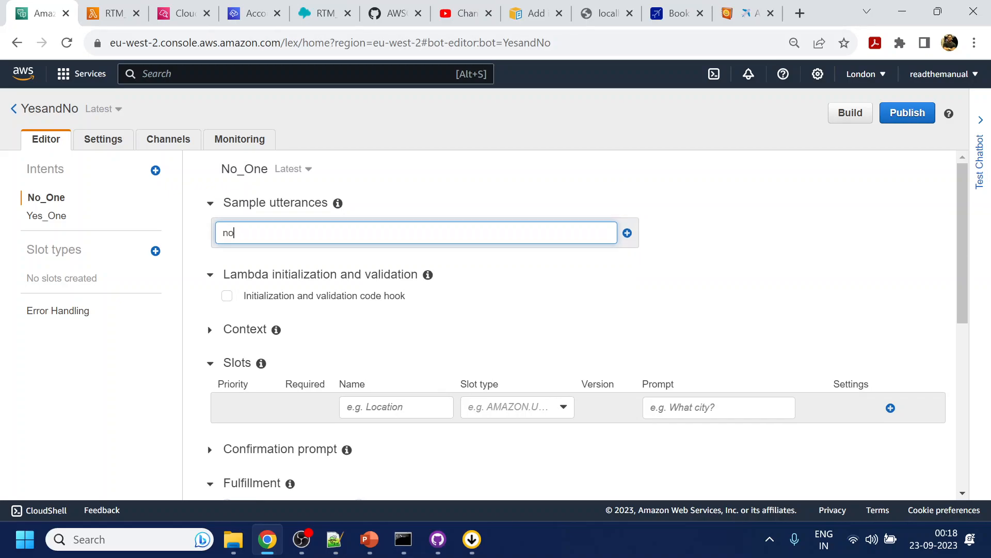
key(Return)
scroll(300, 417, down, 10)
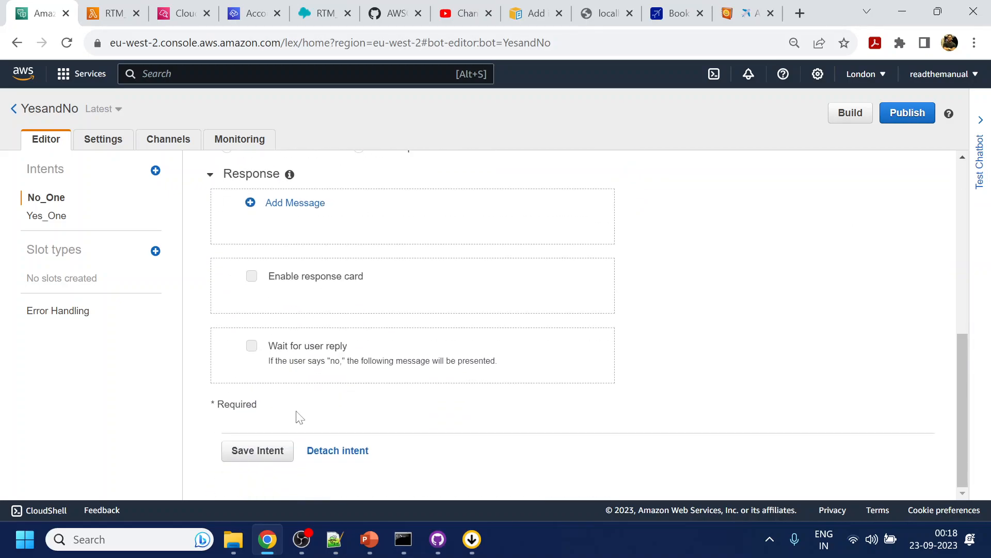
click(275, 450)
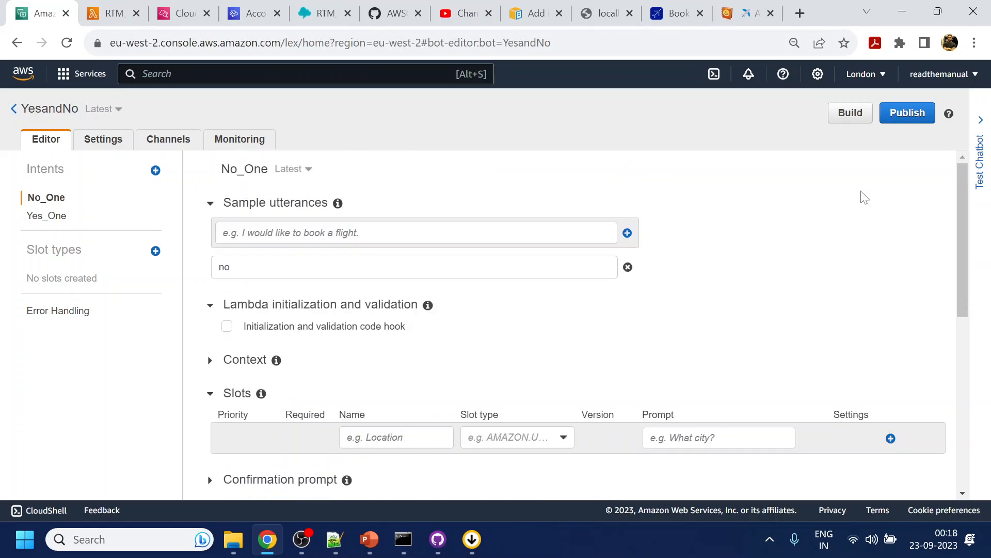
click(851, 113)
click(678, 199)
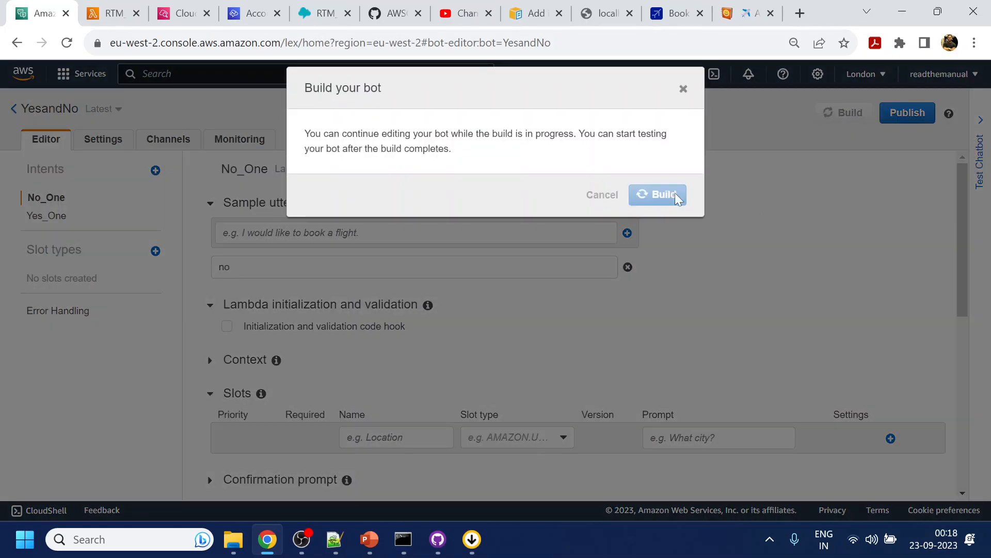
- Switch to the RTM_Booking flow in Amazon Connect and add the intents Yes_One and No_One to the open Get customer input block, saving it
click(325, 13)
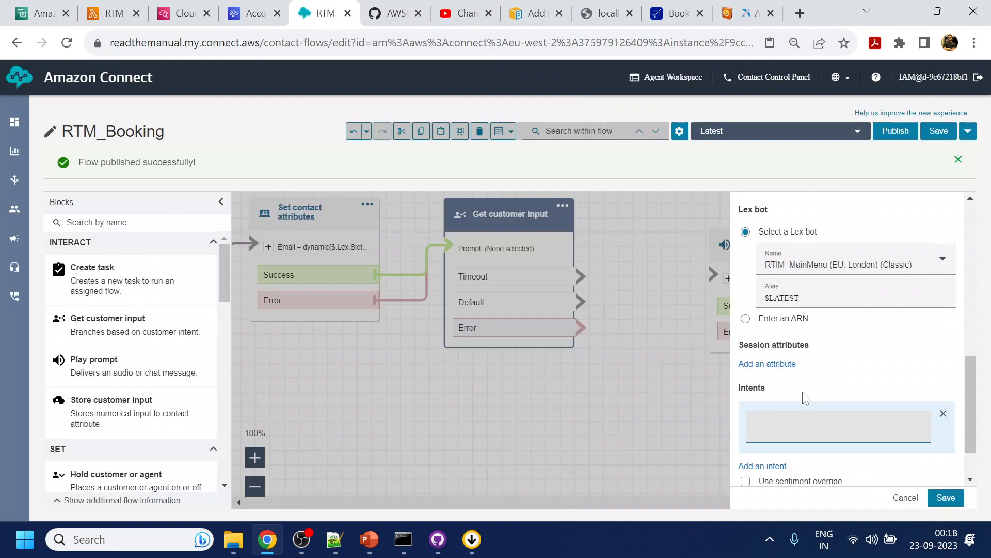
text(Yese)
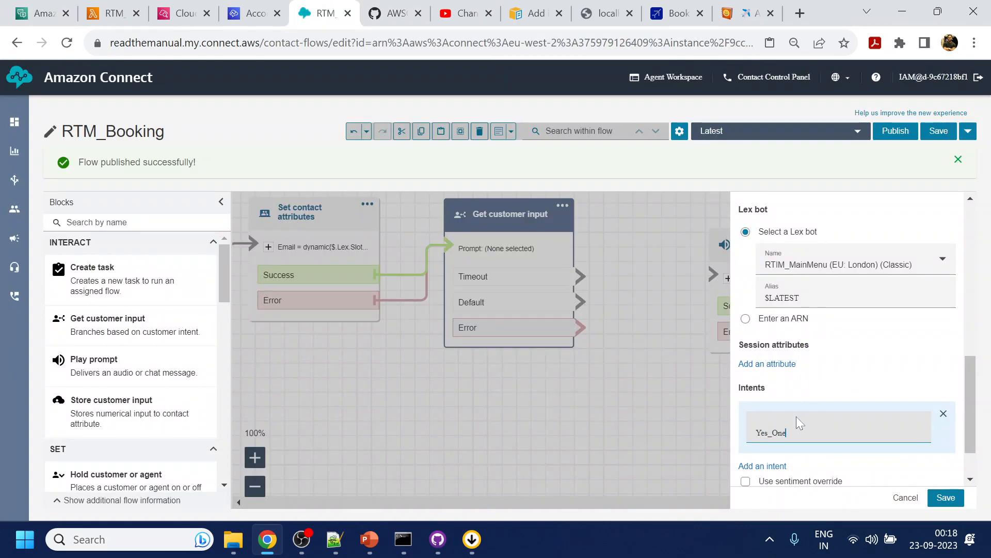
click(755, 465)
scroll(788, 454, down, 1)
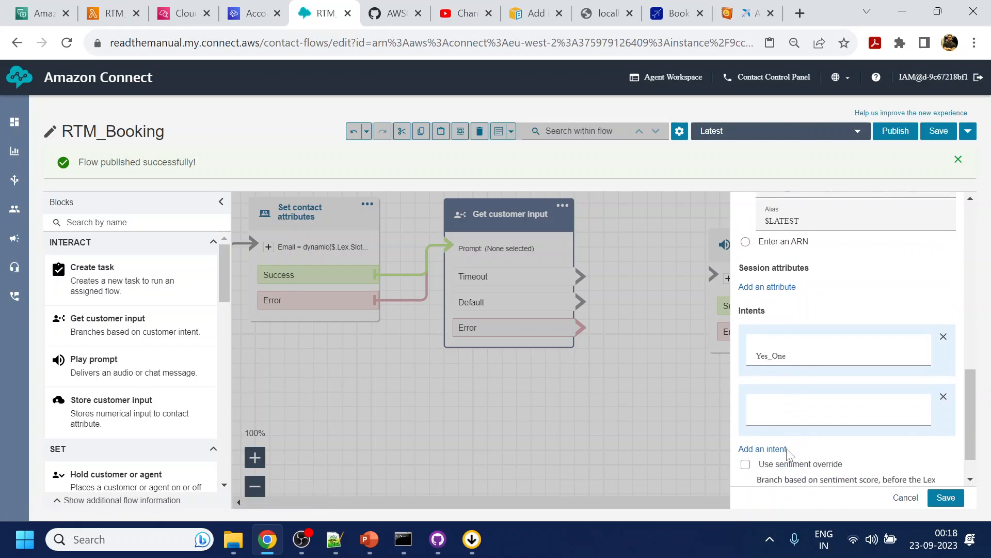
click(785, 413)
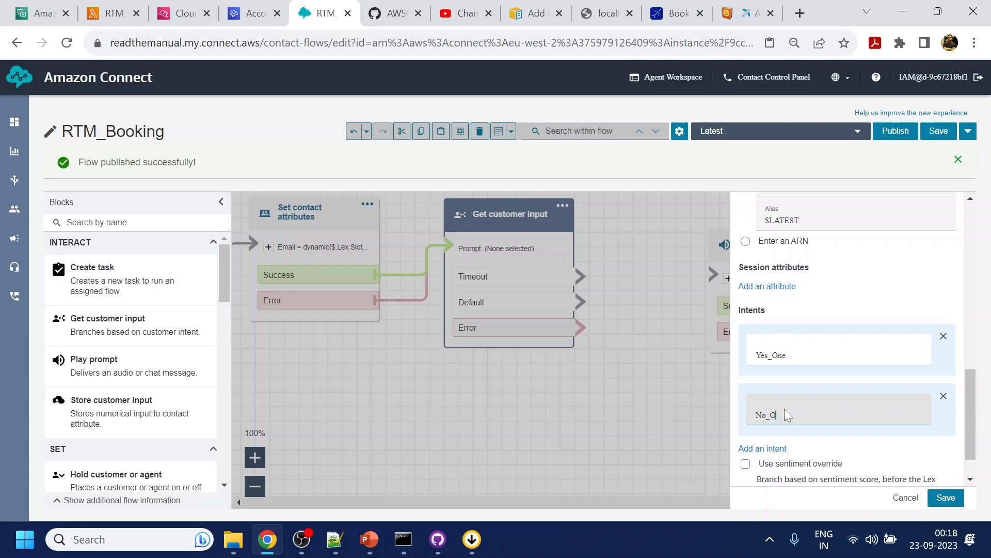
click(946, 497)
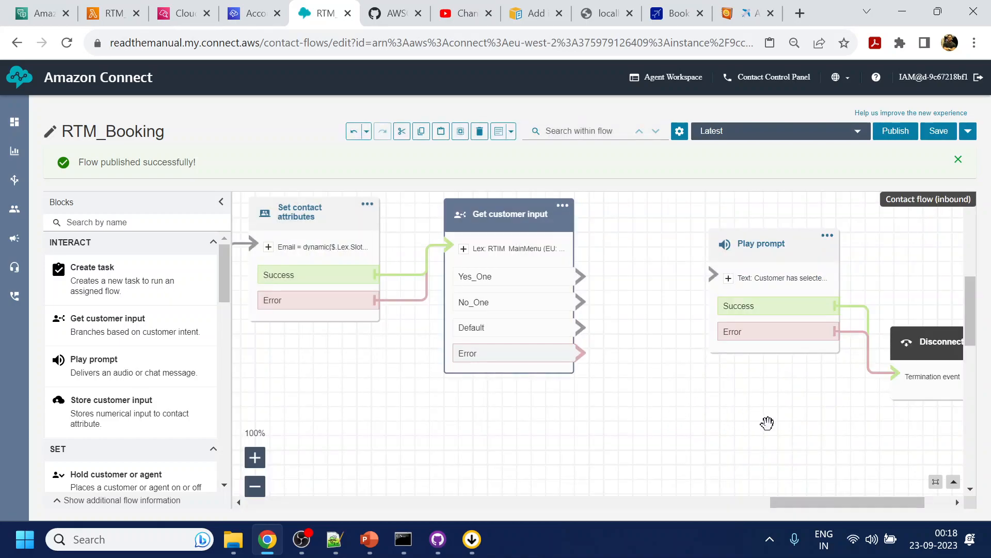
- Copy the line "plan : $.Attributes.Plan" from the Play prompt block's text, close its settings and delete the block
click(775, 281)
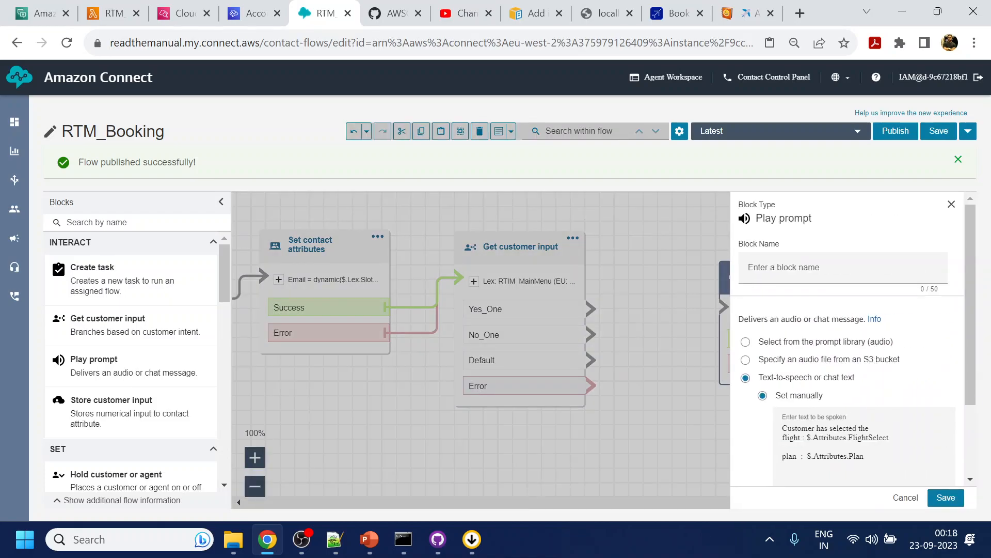
drag(807, 456, 865, 456)
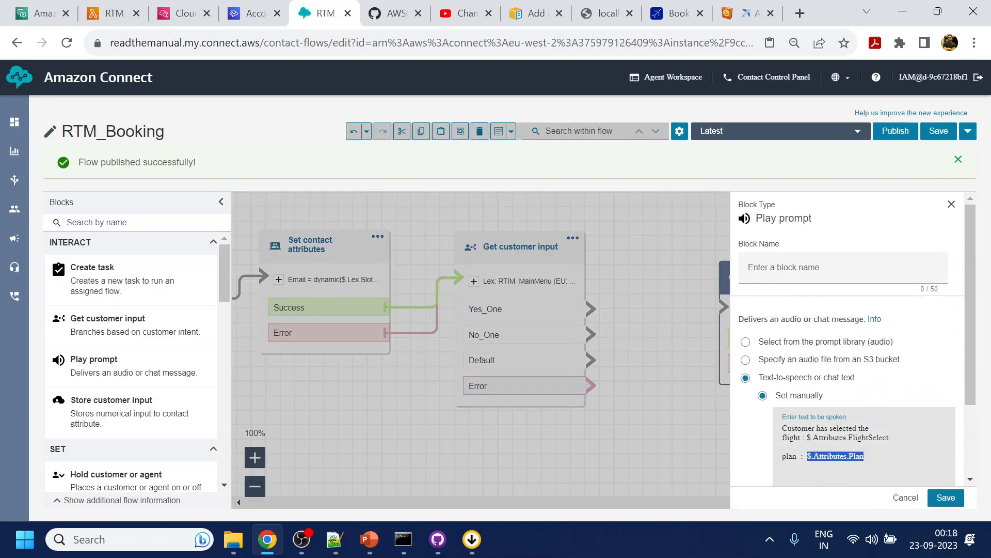
click(783, 466)
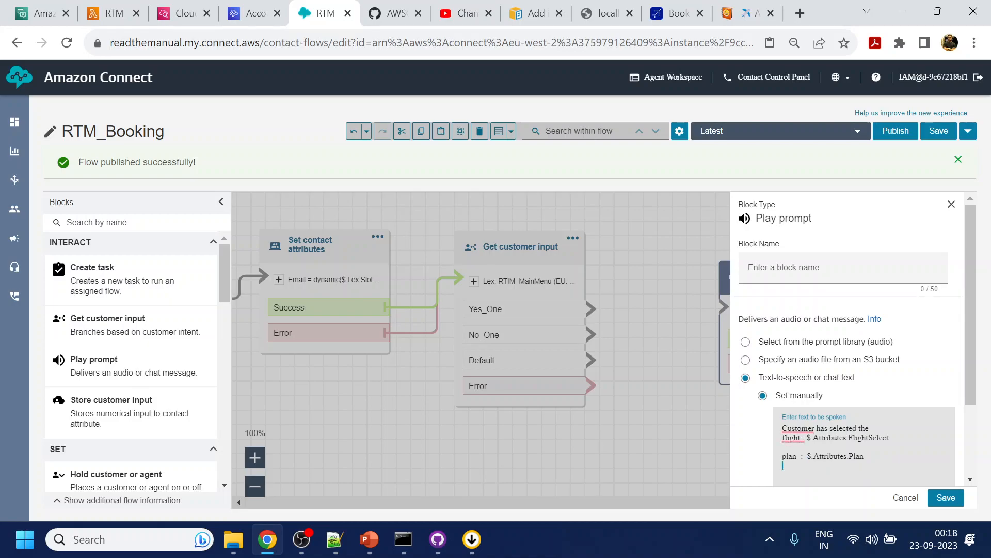
drag(864, 456, 782, 457)
key(ctrl+c)
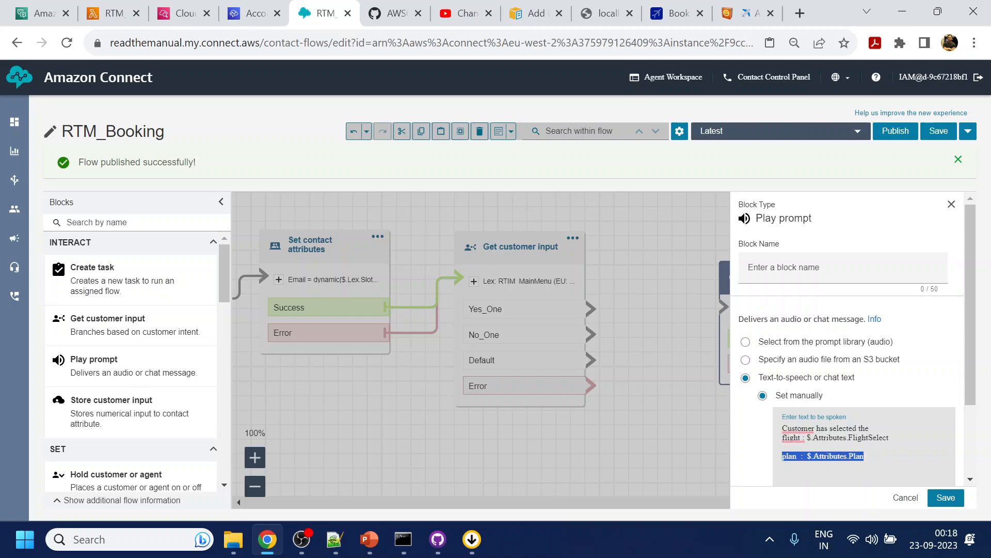
click(903, 499)
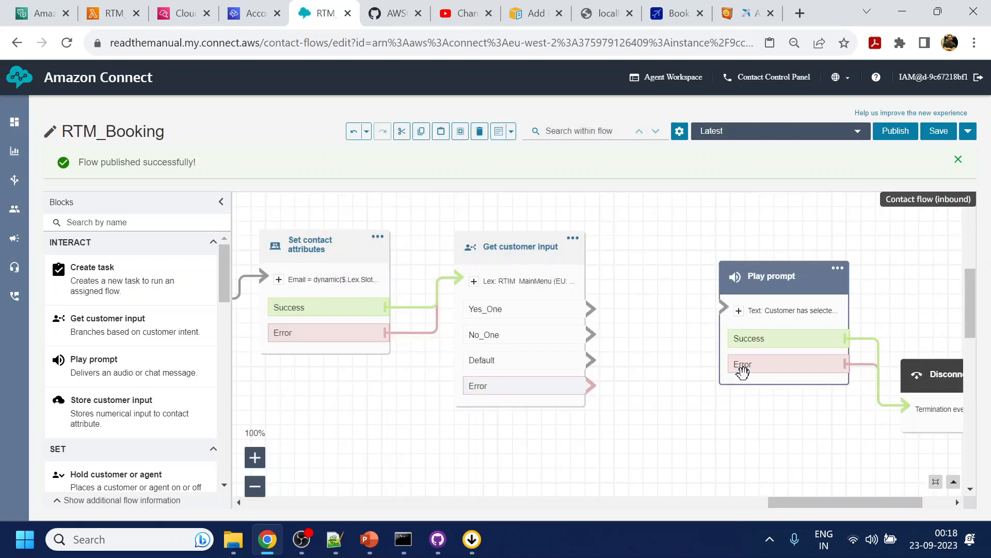
click(838, 268)
click(848, 325)
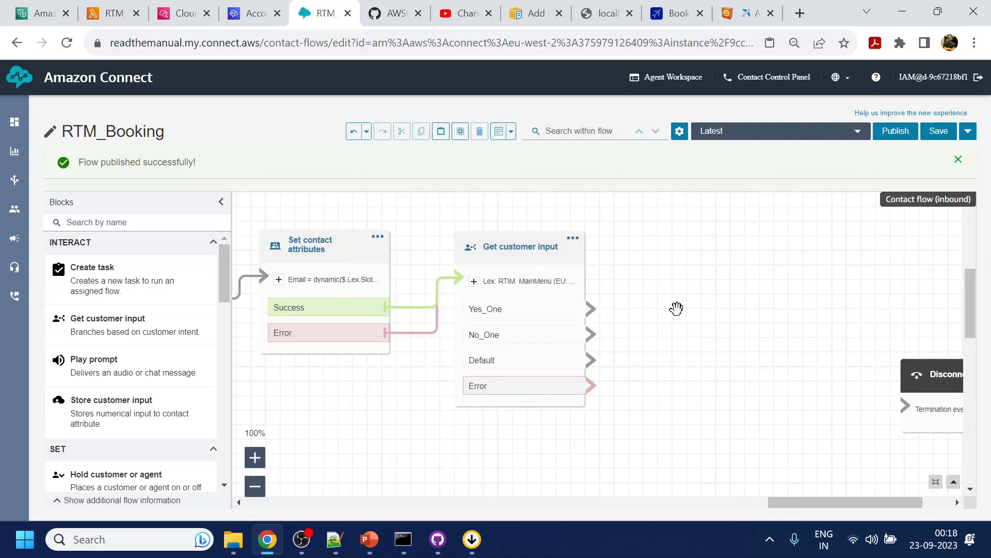
- Review the Email attribute settings in the Set contact attributes block before the payment question and close them
click(327, 248)
scroll(838, 352, down, 4)
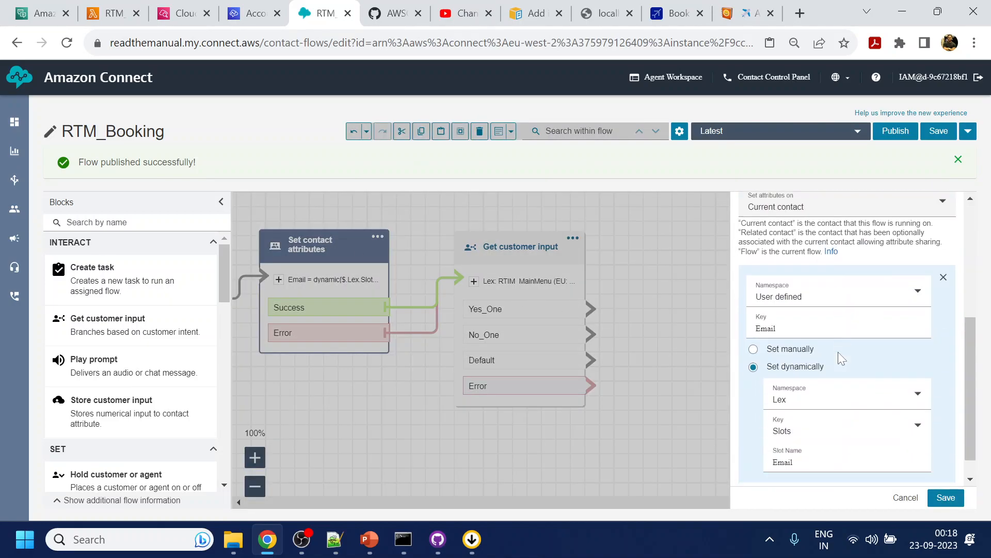
scroll(819, 341, down, 1)
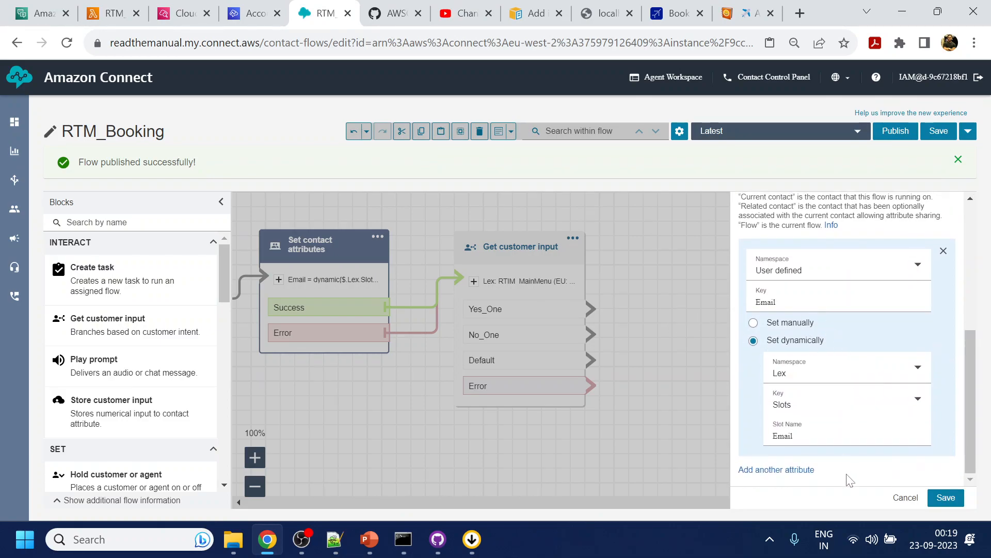
click(901, 497)
- Insert "for plan $.Attributes.Plan" after $.Attributes.ToCity in the payment question's Get customer input prompt and save the block
click(473, 253)
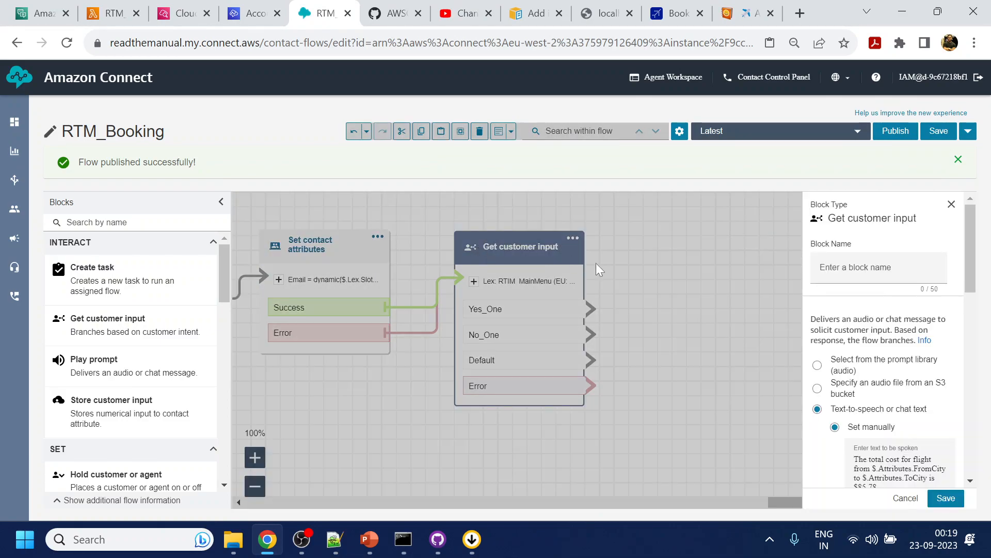
scroll(878, 382, down, 3)
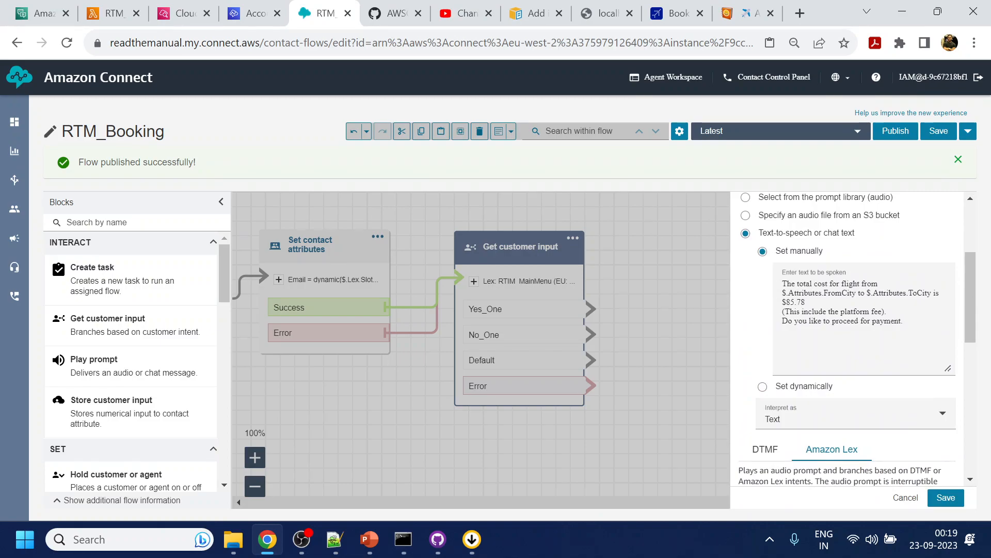
click(933, 293)
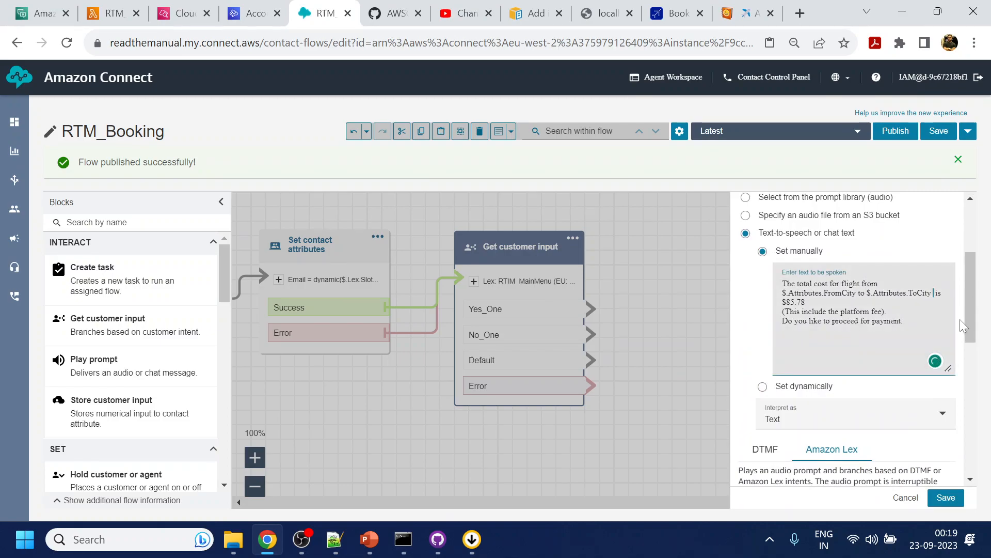
text(for)
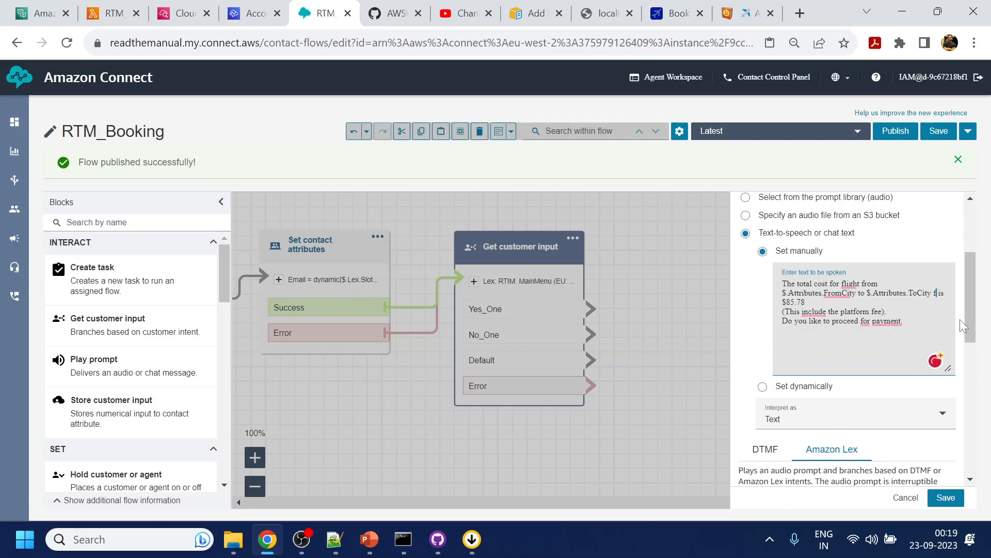
text( plan)
key(ctrl+v)
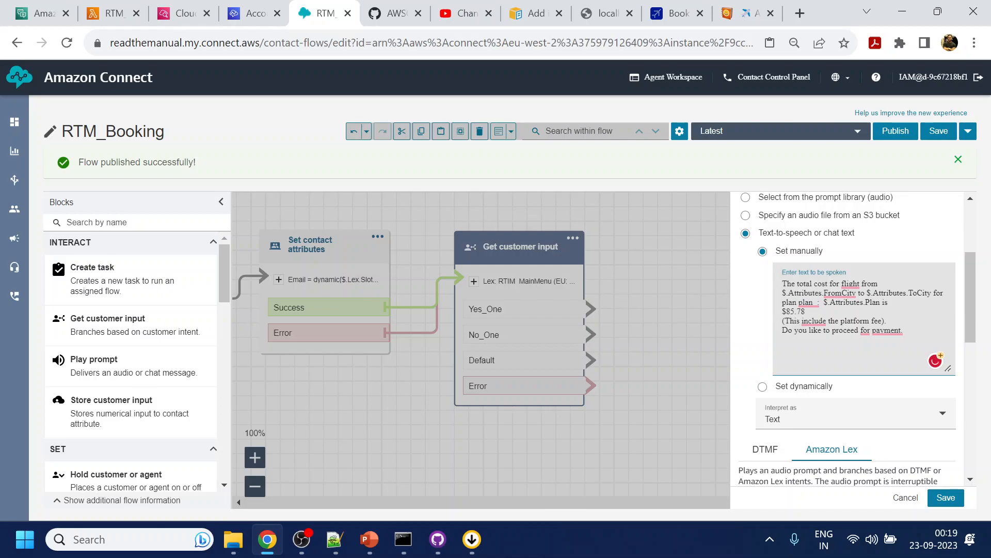
drag(821, 303, 805, 303)
key(BackSpace)
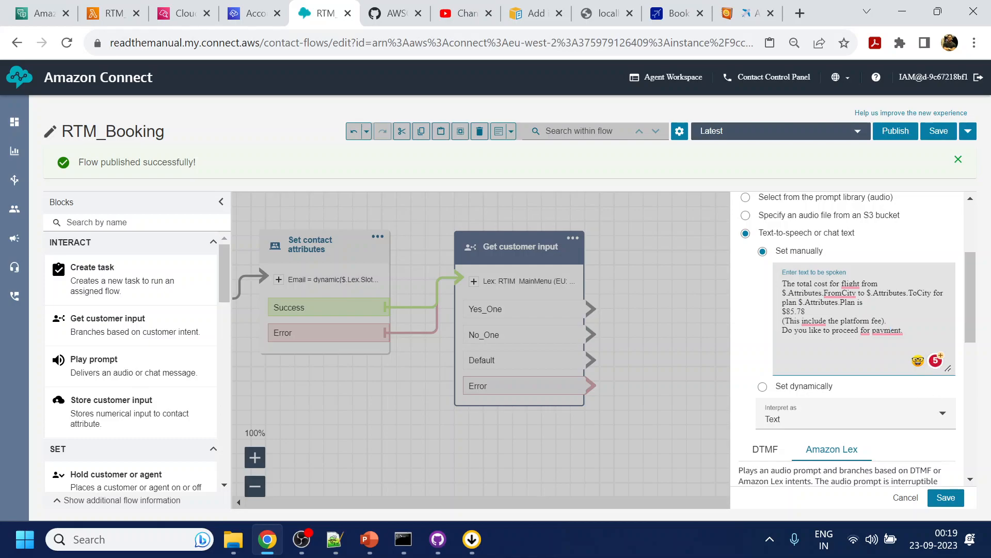
click(946, 497)
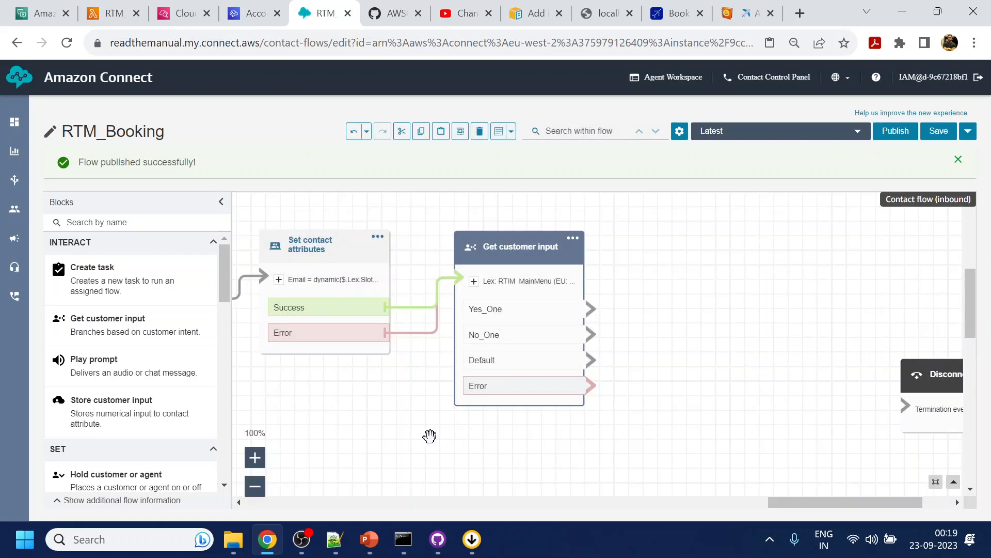
- Check the FromCity attribute key in the Get customer input block with the No and Saver branches, closing it without saving
drag(411, 424, 928, 440)
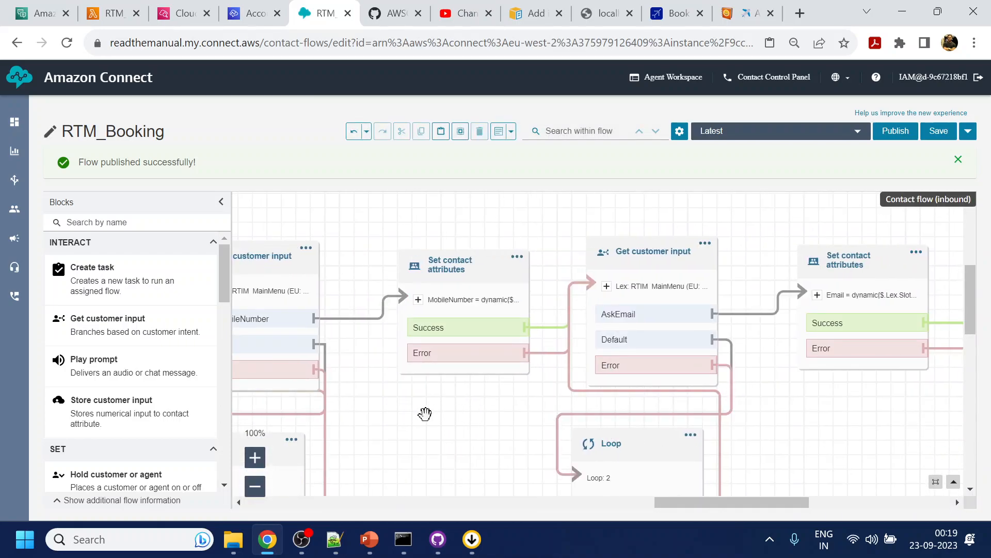
drag(420, 413, 903, 327)
drag(474, 361, 731, 365)
drag(496, 366, 539, 411)
drag(942, 380, 694, 430)
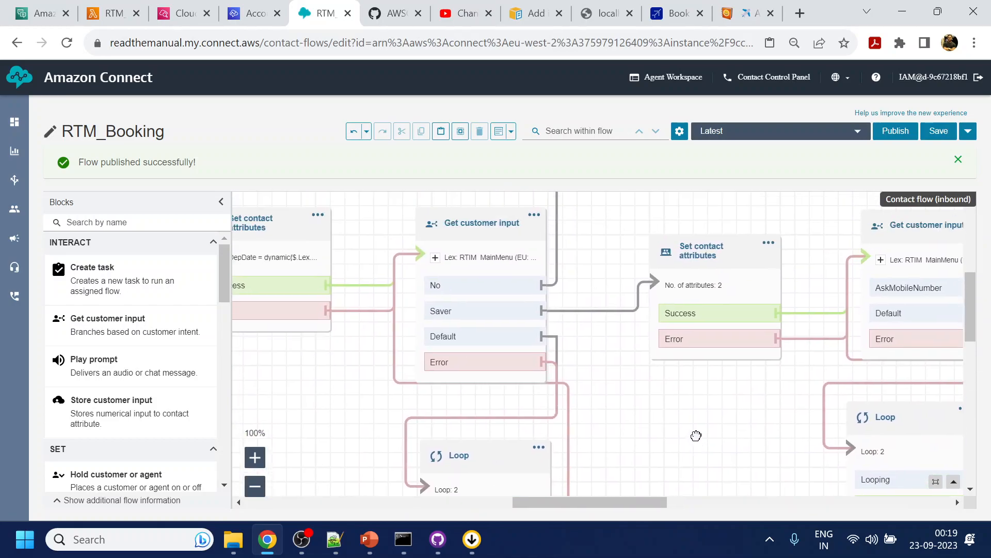
click(480, 217)
scroll(896, 388, down, 10)
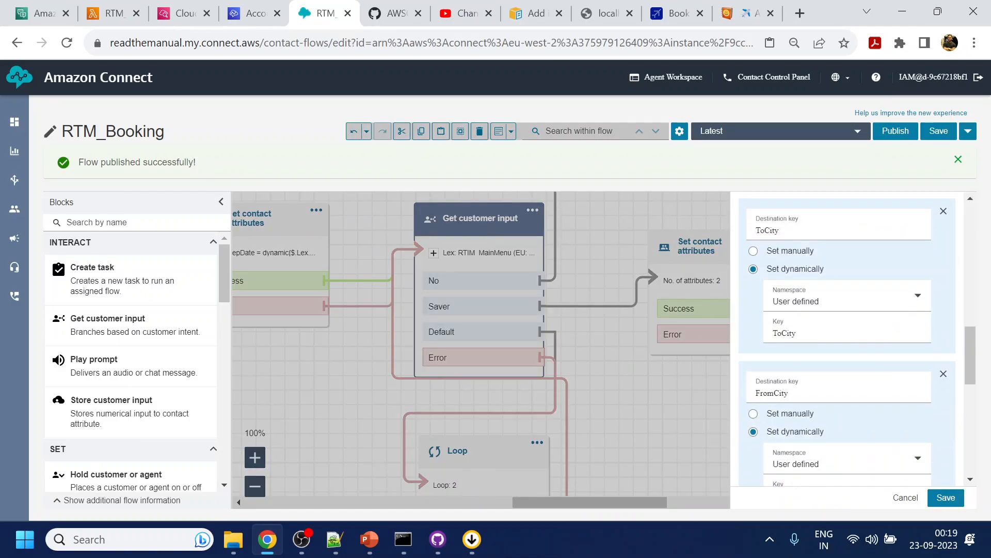
scroll(854, 445, down, 3)
double_click(789, 341)
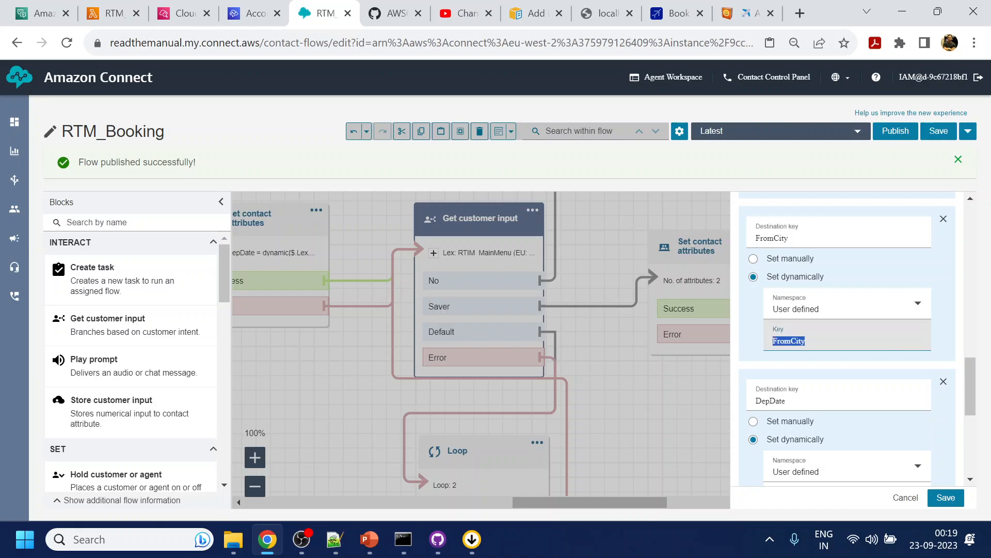
click(906, 497)
- Review the attribute references in the payment question's Get customer input prompt and save the block
drag(829, 270, 481, 269)
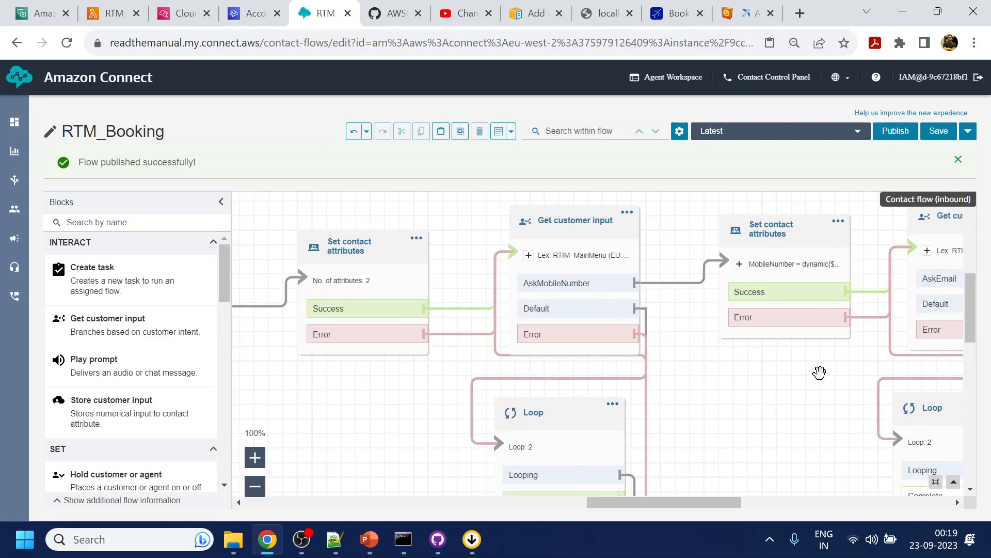
drag(821, 372, 629, 365)
drag(936, 362, 607, 376)
drag(892, 422, 780, 406)
click(773, 221)
scroll(845, 421, down, 2)
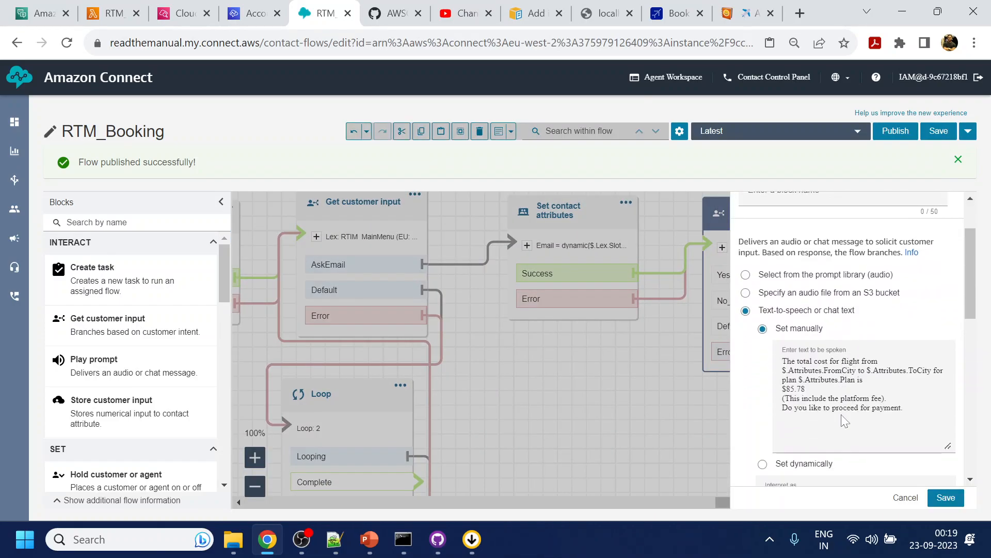
double_click(836, 370)
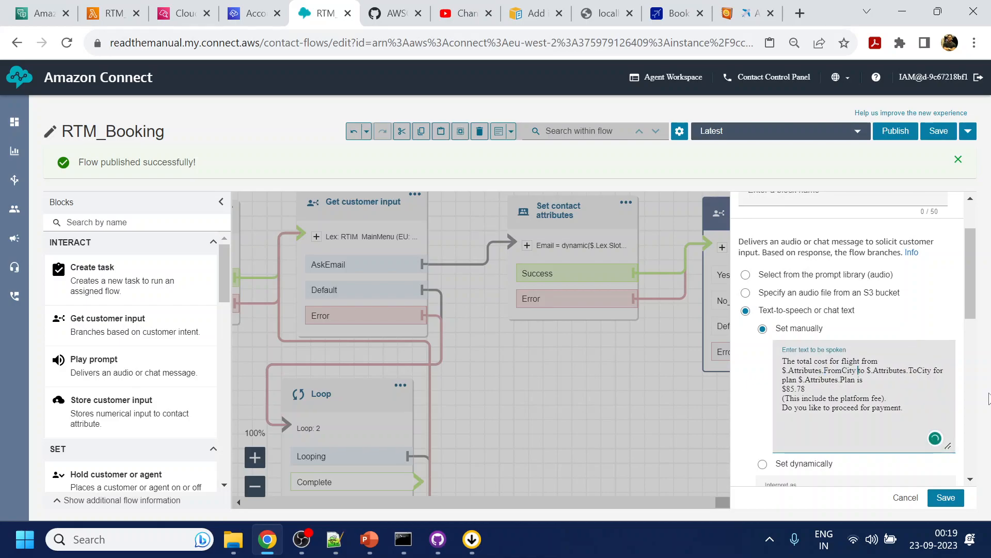
click(945, 497)
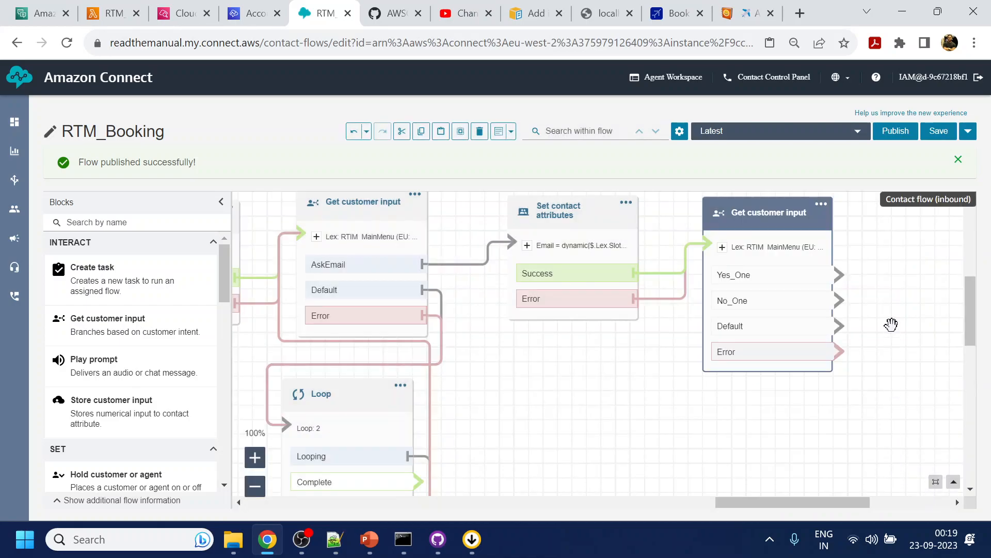
- Select and copy the maximum-tries Play prompt, Set working queue, Transfer to queue and Disconnect blocks together
drag(894, 316, 722, 334)
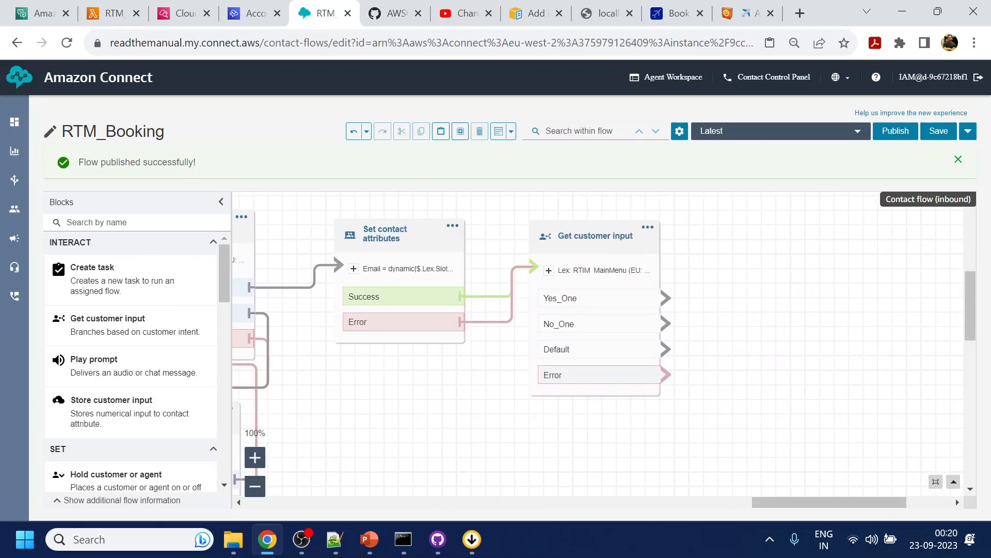
drag(355, 440, 585, 253)
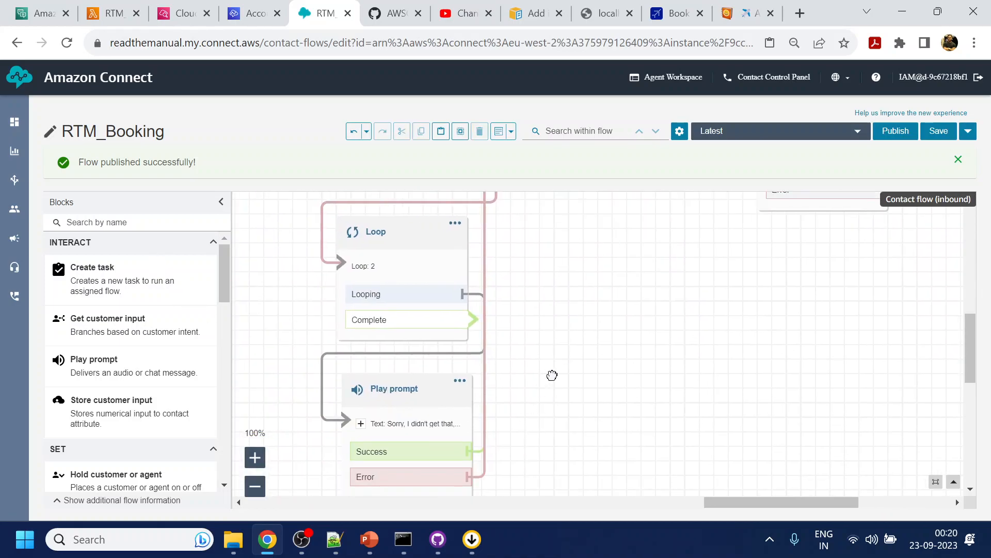
drag(547, 399, 606, 231)
drag(563, 460, 718, 356)
drag(448, 377, 740, 435)
drag(654, 379, 909, 257)
drag(436, 310, 697, 407)
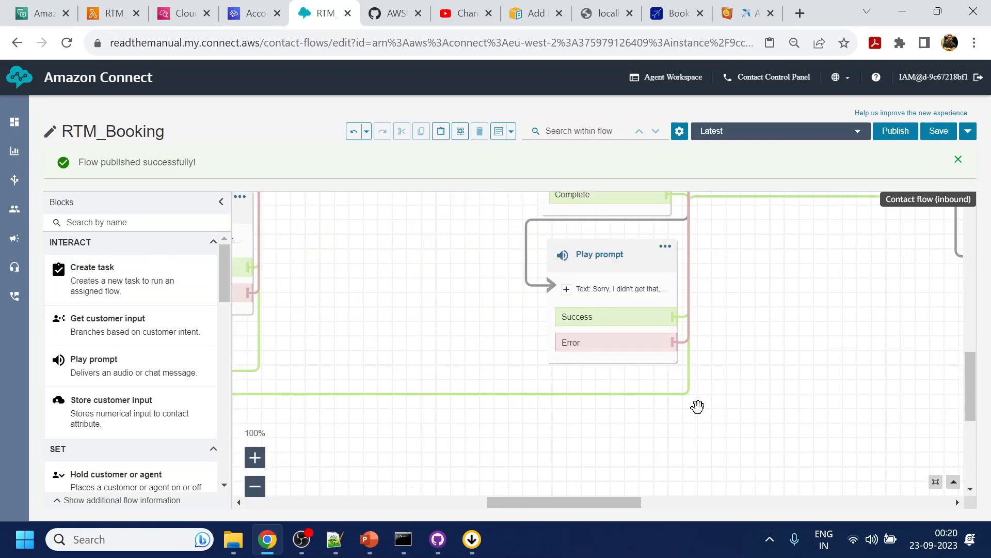
key(ctrl+minus)
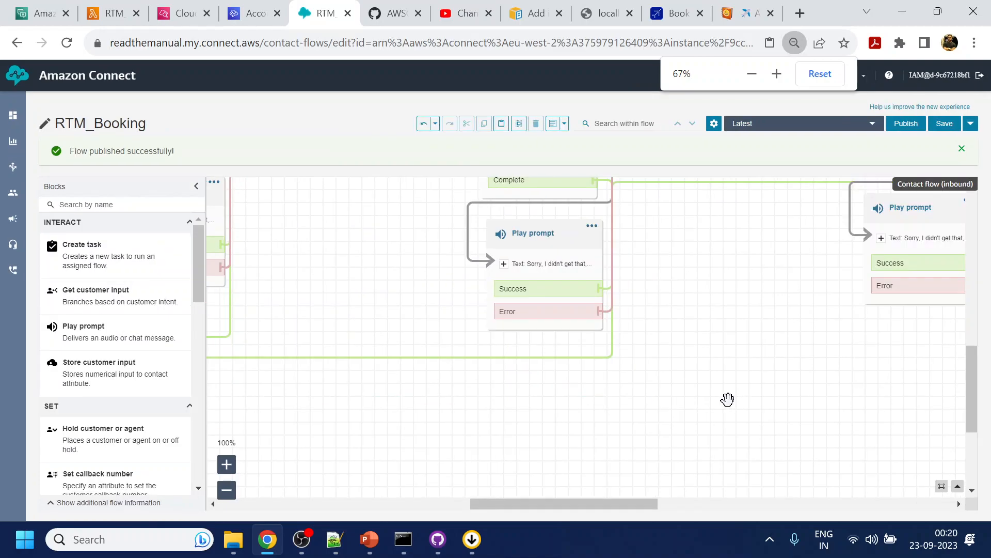
scroll(715, 397, down, 1)
key(ctrl+minus)
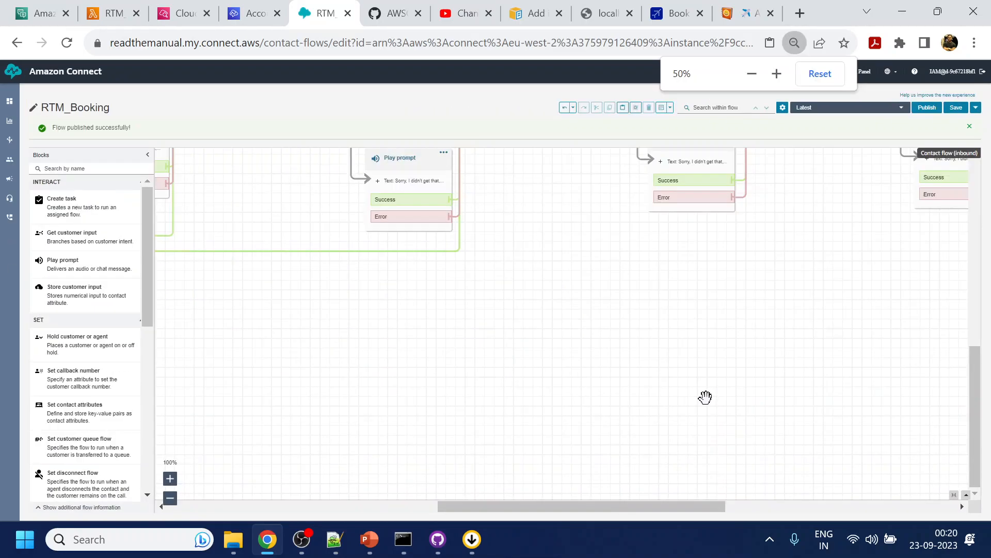
drag(624, 401, 779, 521)
drag(741, 456, 977, 360)
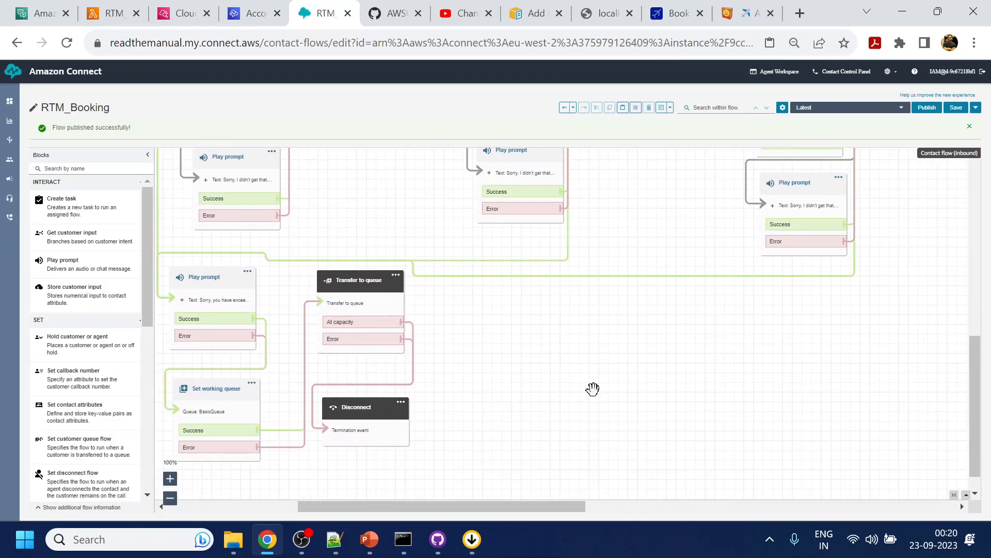
drag(594, 404, 639, 409)
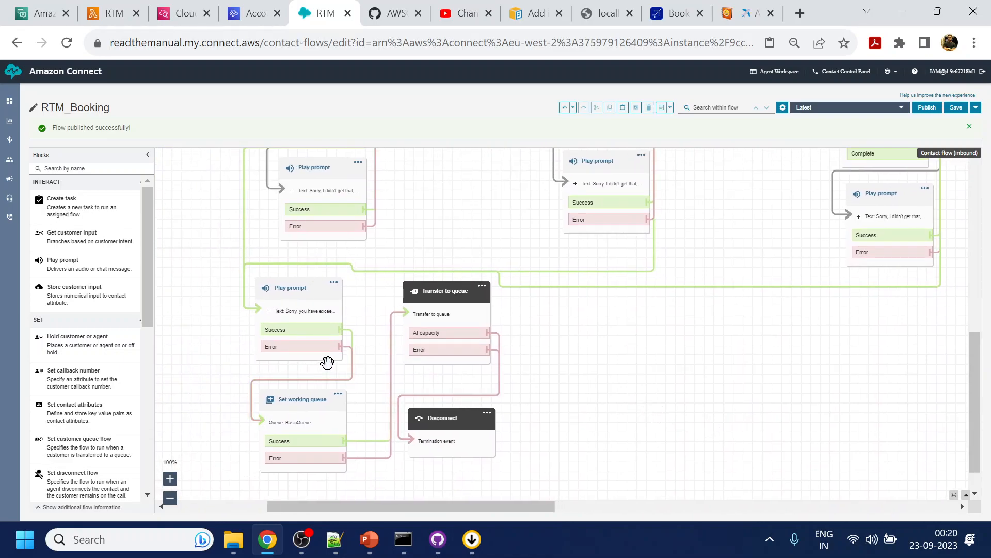
click(306, 293)
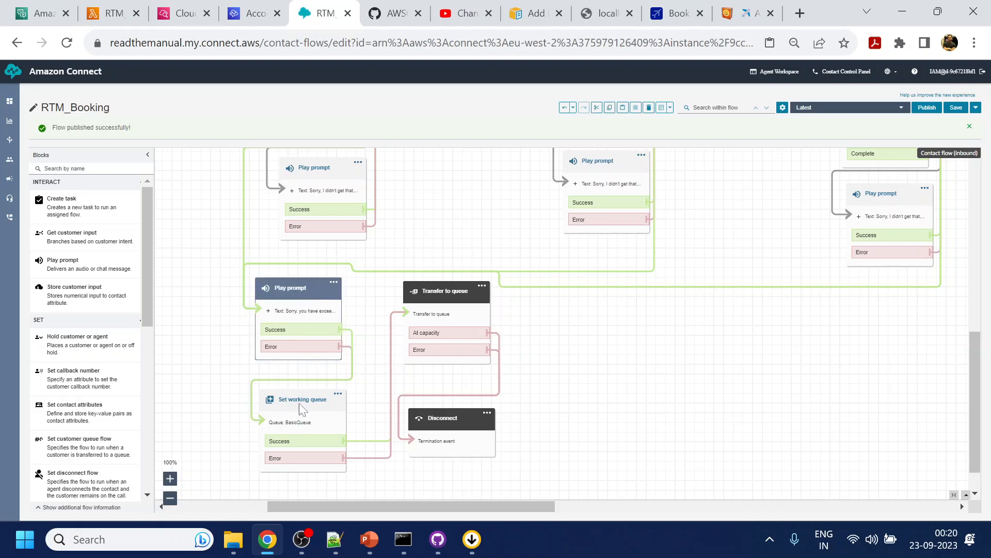
ctrl+click(300, 406)
ctrl+click(437, 297)
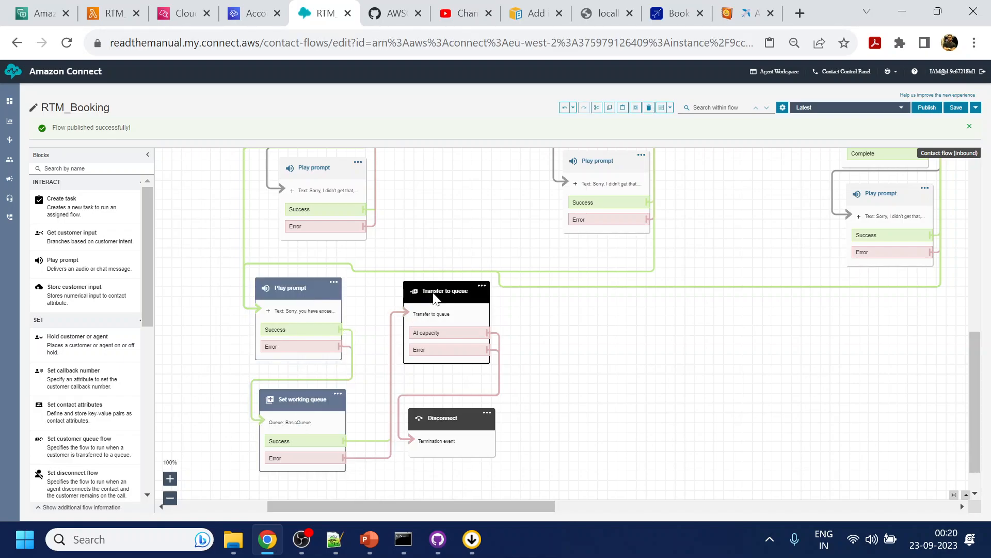
ctrl+click(449, 426)
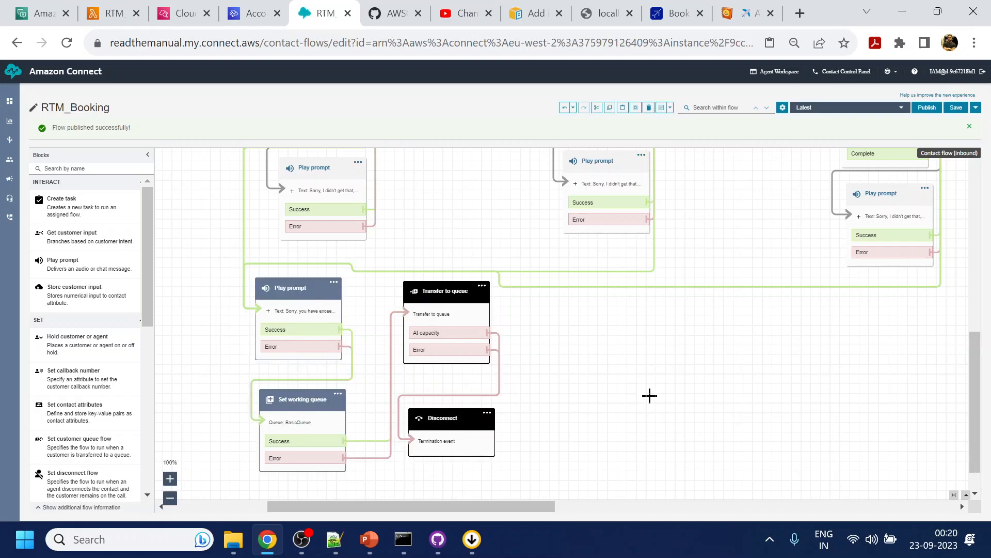
- Paste the copied agent-transfer blocks and place them in the empty area after the payment question's Get customer input block
drag(892, 372, 428, 441)
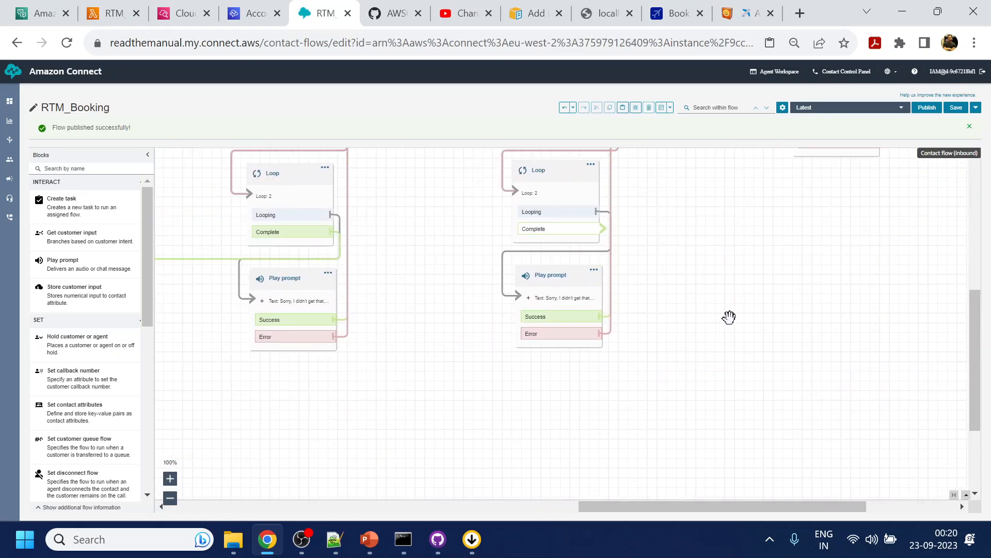
drag(729, 314, 602, 493)
drag(896, 383, 603, 377)
right_click(615, 221)
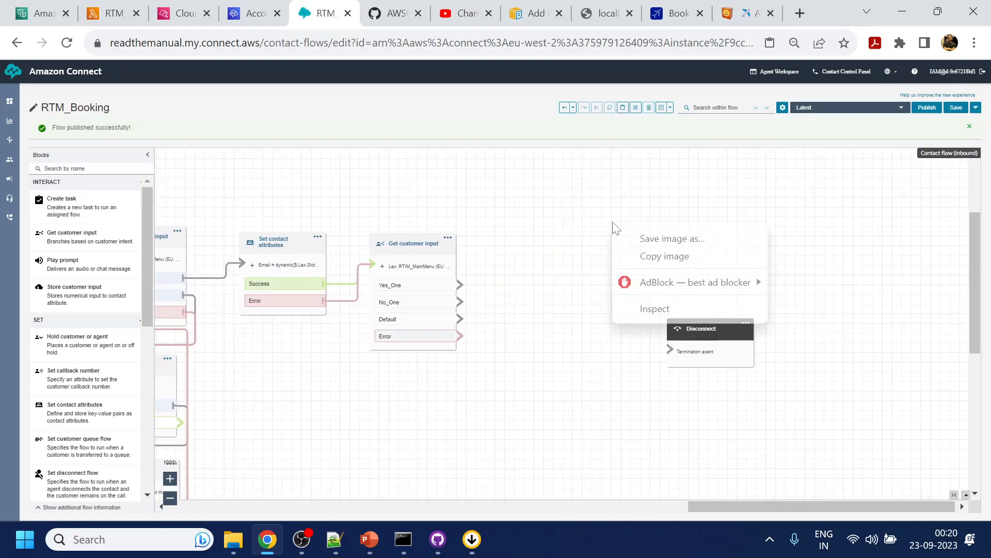
click(550, 200)
key(ctrl+v)
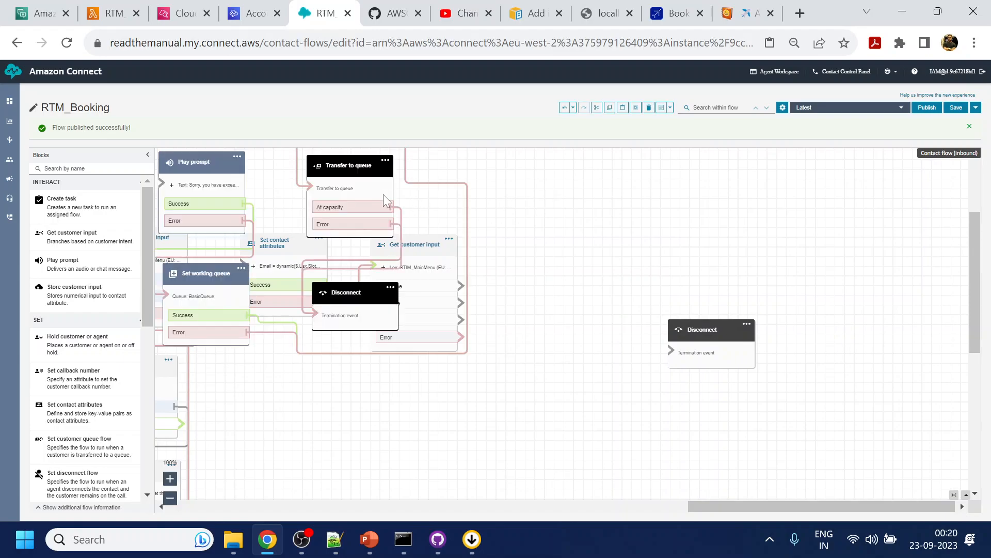
drag(355, 162, 749, 261)
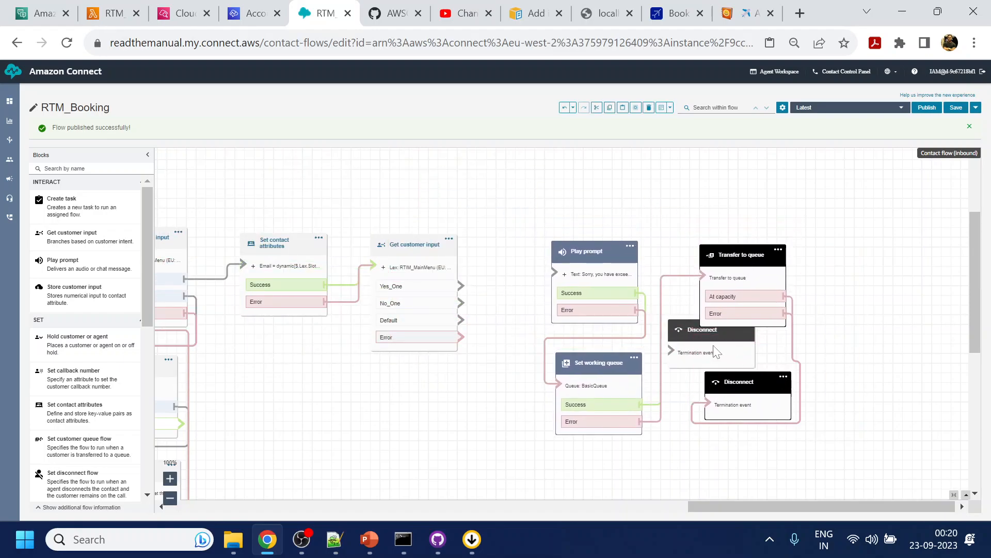
- Move the unconnected Disconnect block out from under the pasted blocks and delete it
drag(686, 332, 435, 432)
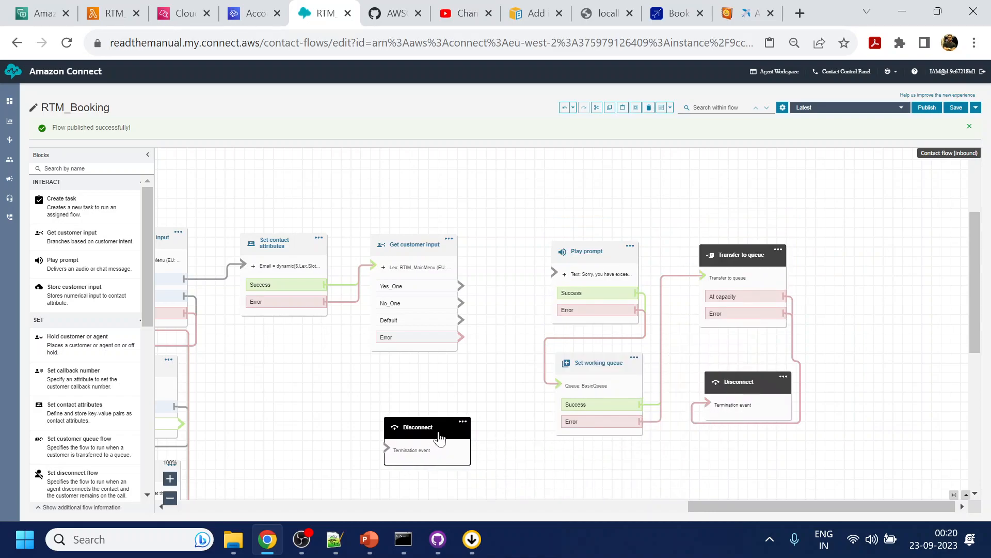
click(462, 422)
click(470, 461)
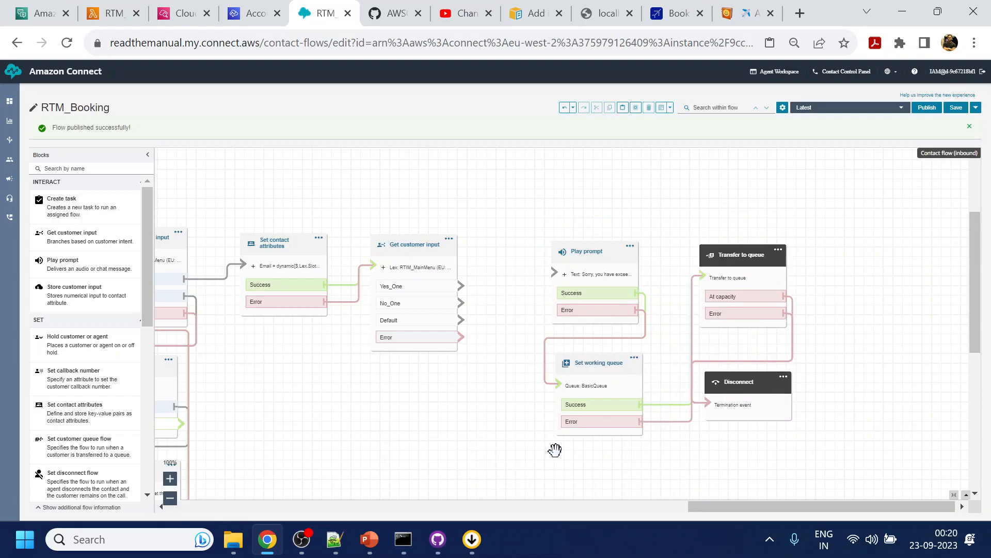
- Replace the pasted Play prompt's text with "I will connect you with an agent to help you with payment and booking the flight." and save it
click(582, 257)
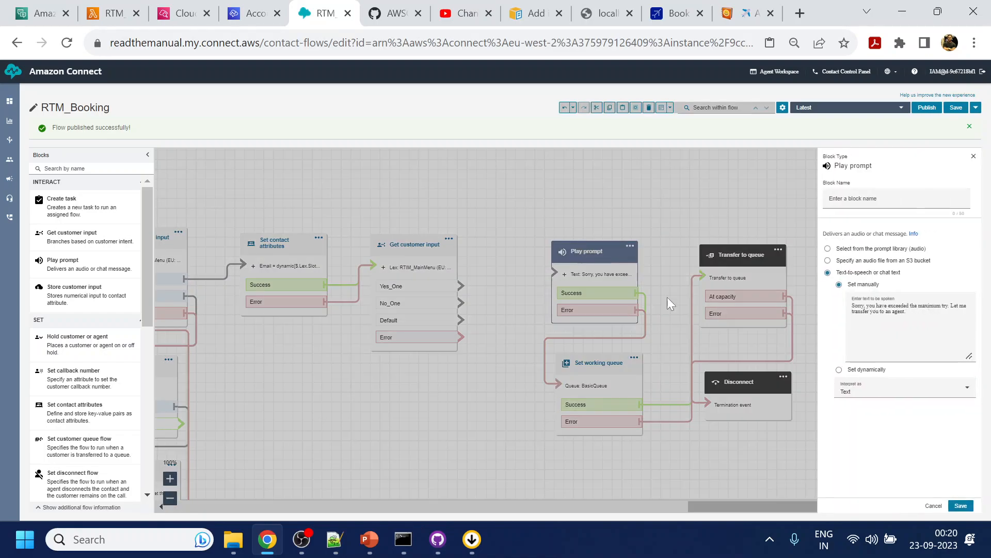
key(ctrl+plus)
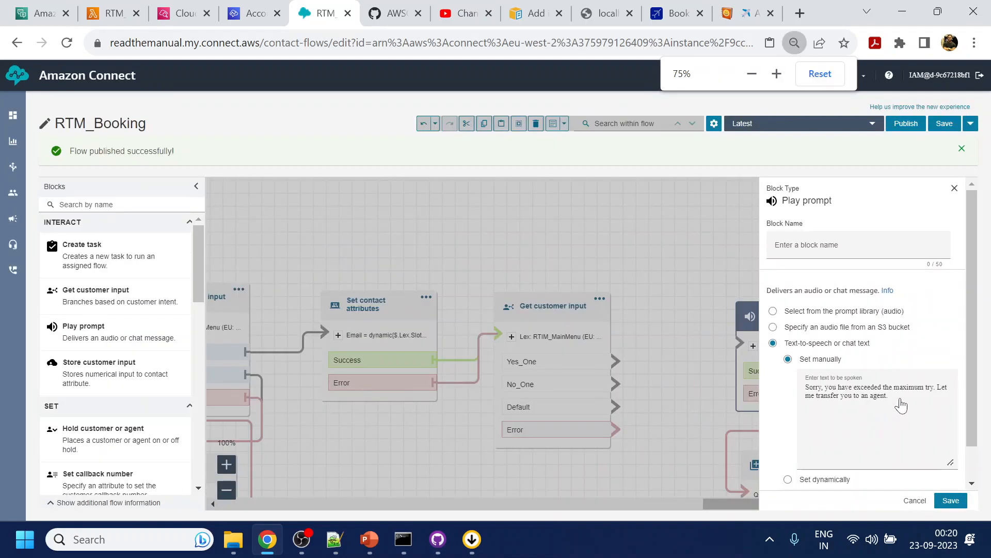
key(ctrl+plus)
scroll(887, 414, down, 1)
drag(877, 393, 719, 376)
text(To)
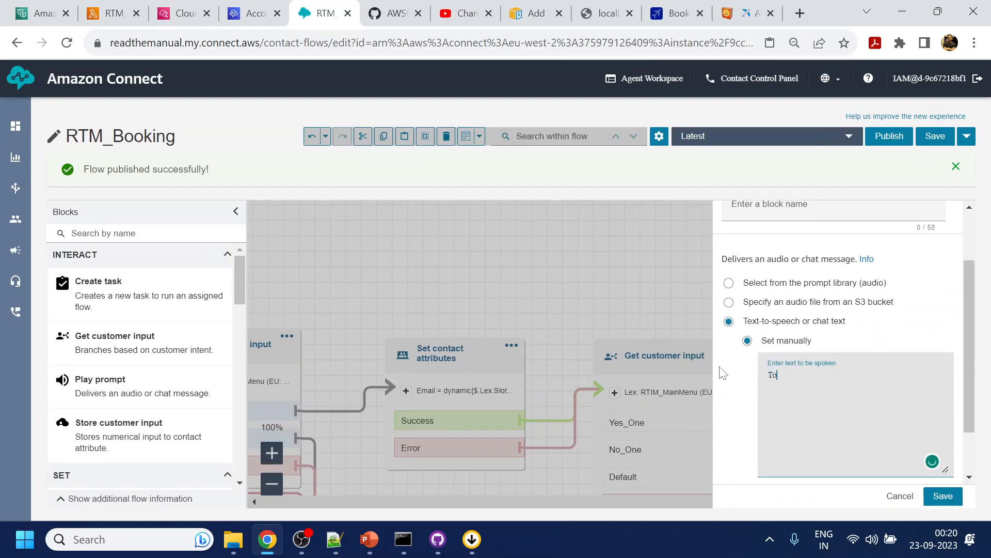
key(BackSpace)
key(BackSpace)
text(I will connect you with an agnet to hel)
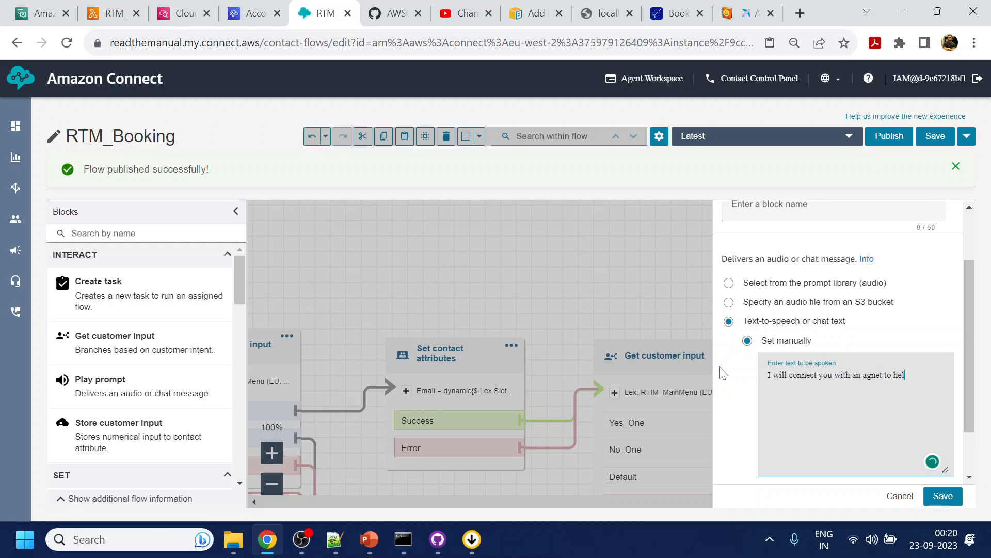
text(p you with payment and )
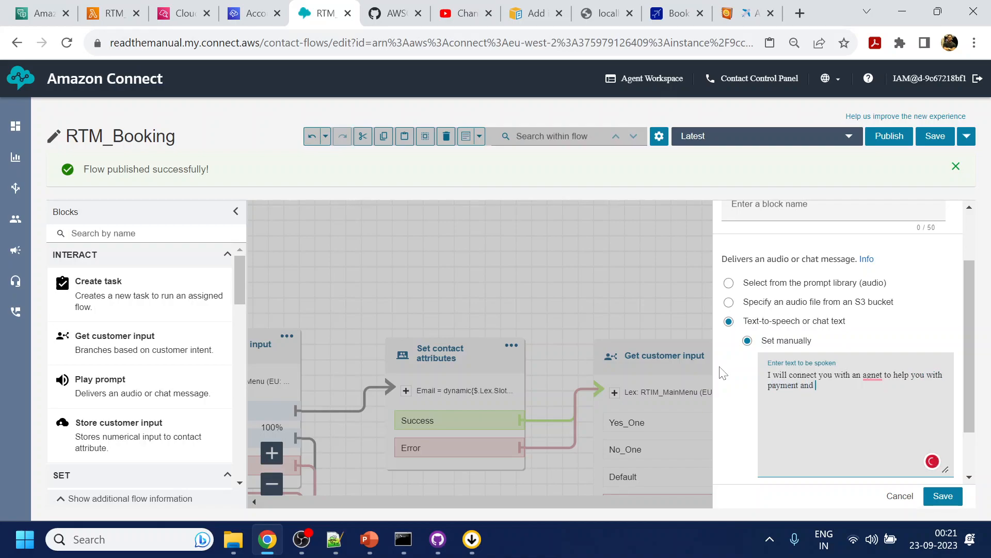
text(booking the flight.)
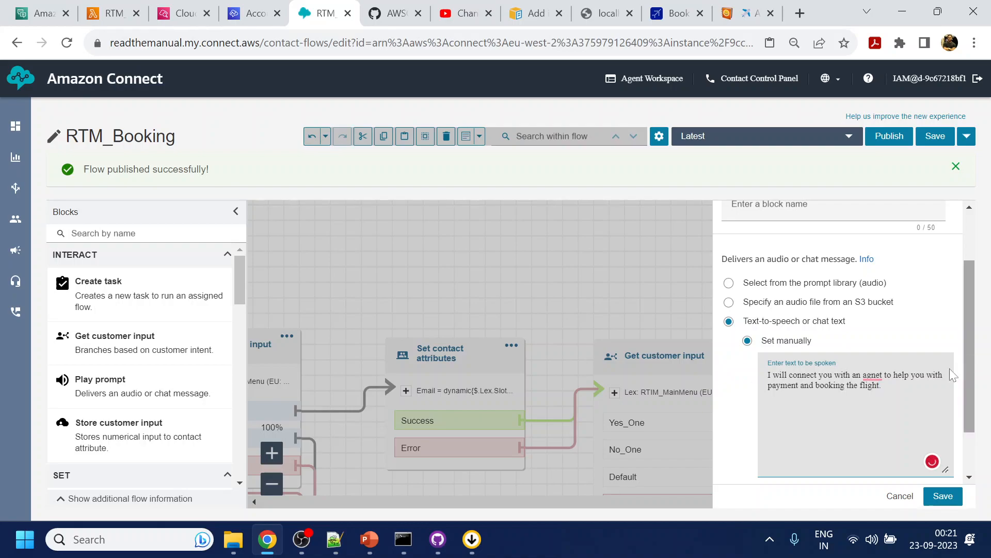
double_click(868, 374)
text(agent)
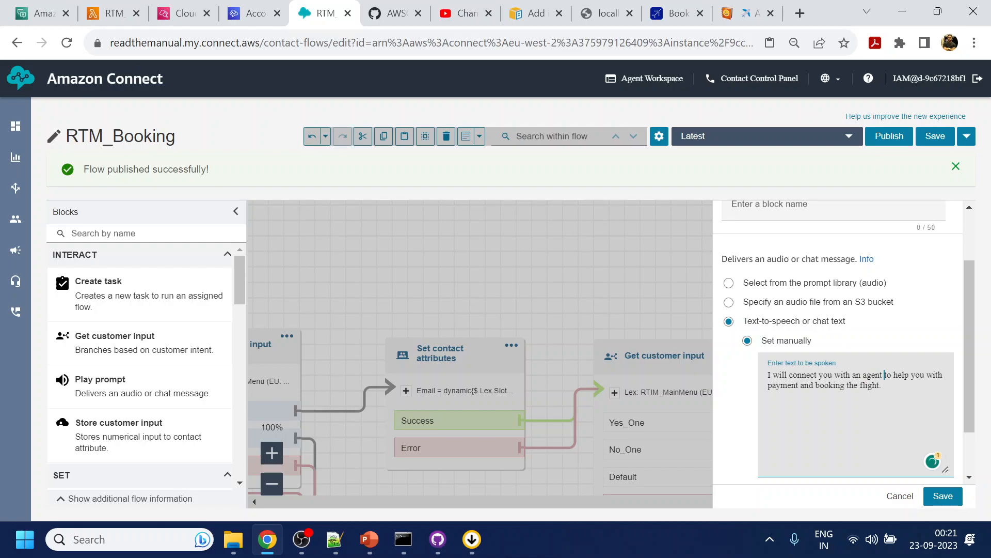
click(943, 496)
- Connect the payment question's Yes_One branch to the agent-transfer Play prompt block
drag(869, 370, 587, 238)
drag(464, 290, 642, 266)
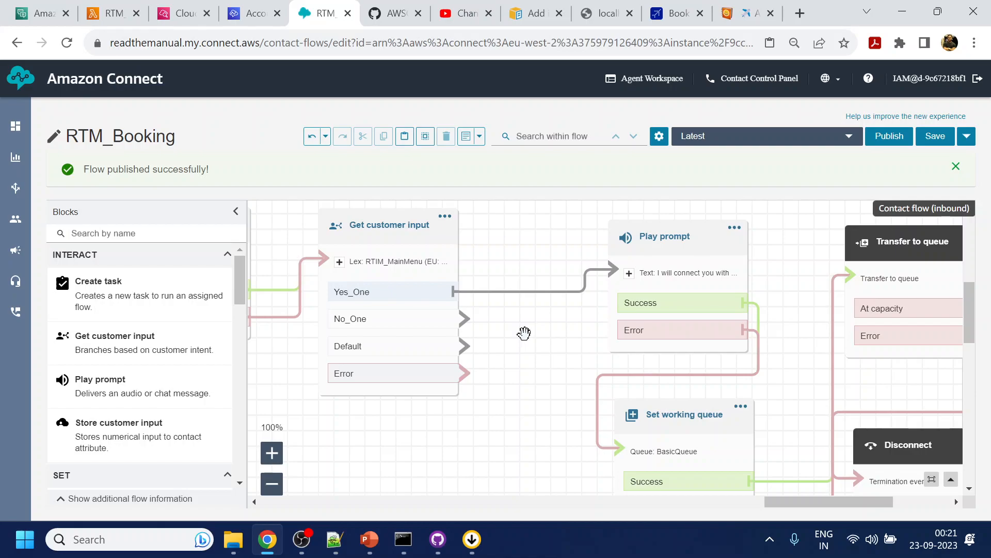
drag(514, 413, 637, 261)
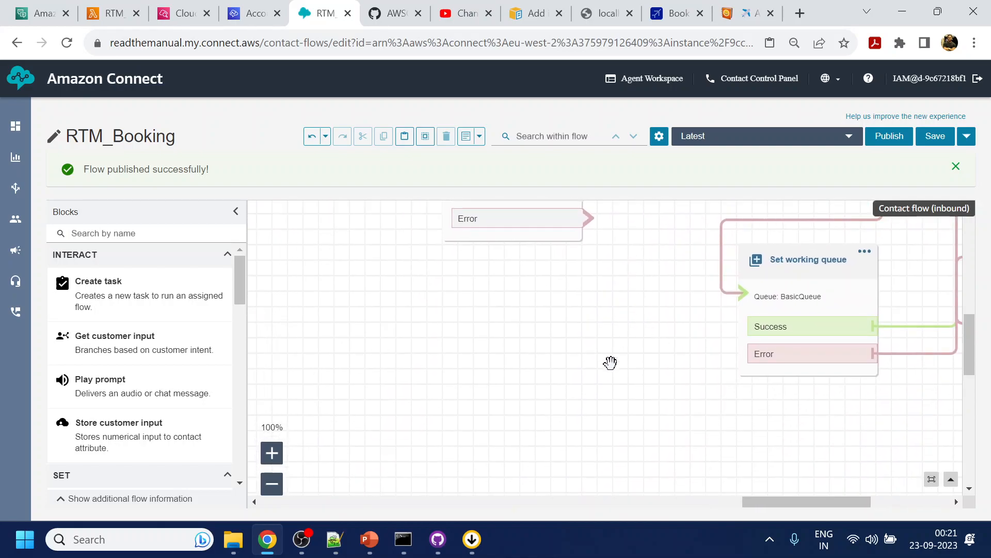
key(ctrl+minus)
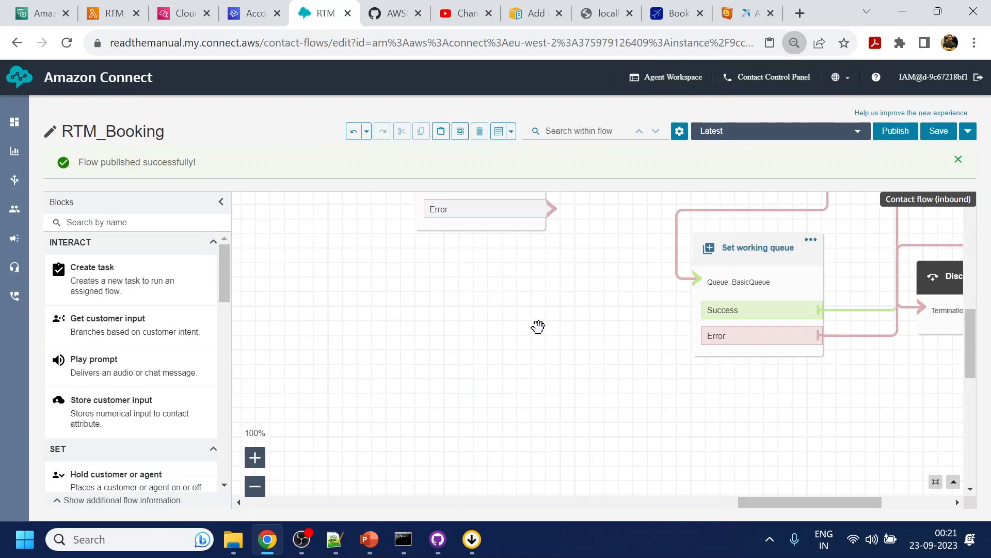
drag(570, 280, 602, 361)
key(ctrl+minus)
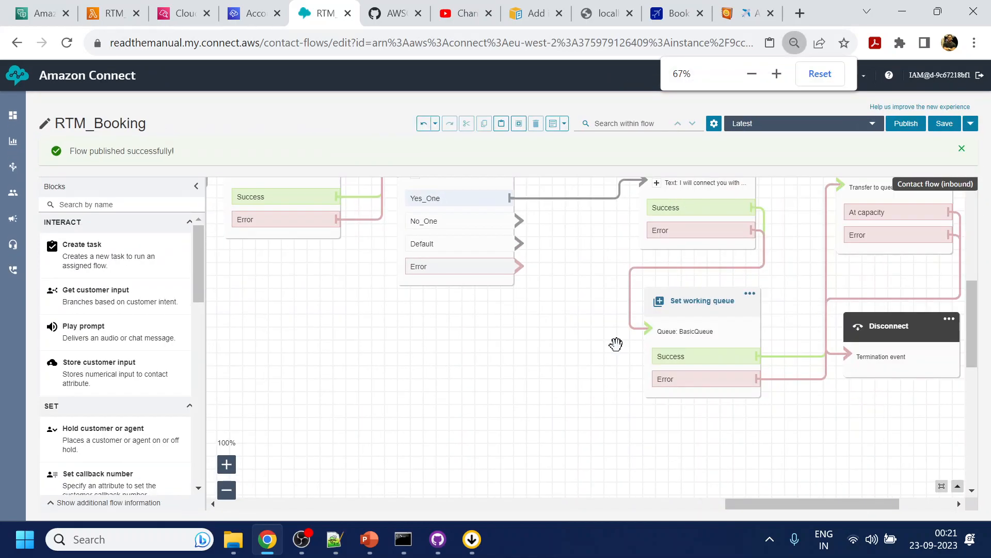
drag(390, 327, 496, 401)
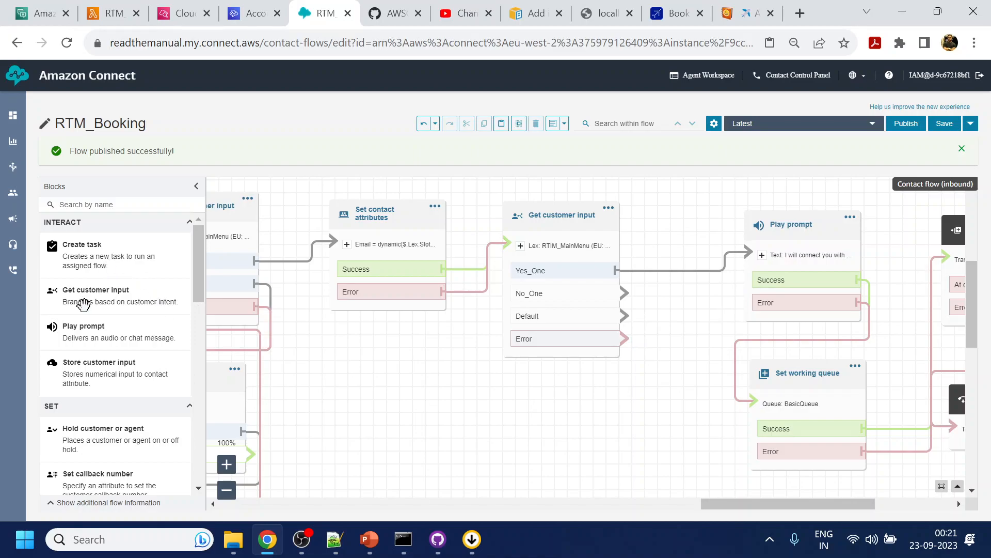
- Add a Play prompt block below Set working queue and connect the payment question's No_One branch to it
drag(93, 333, 645, 462)
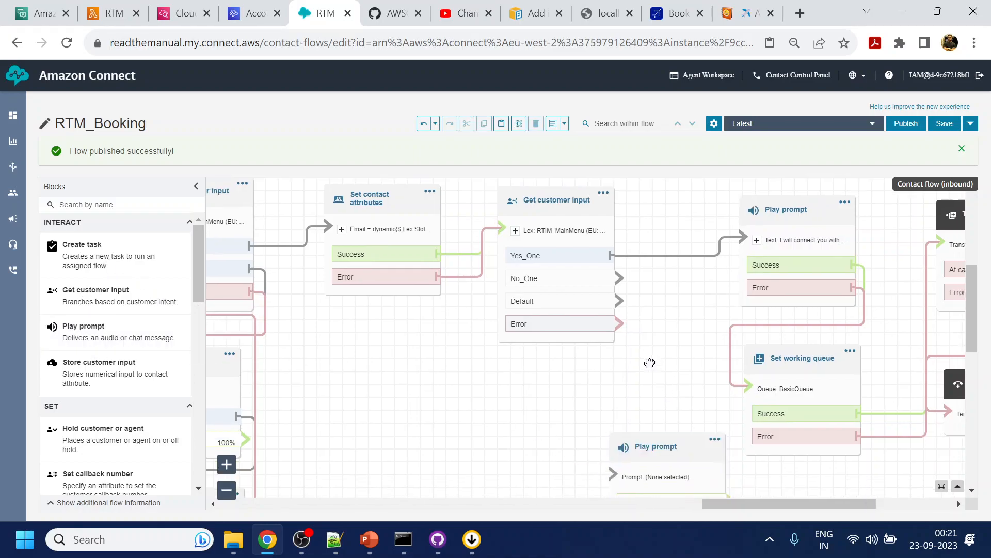
drag(542, 394, 655, 439)
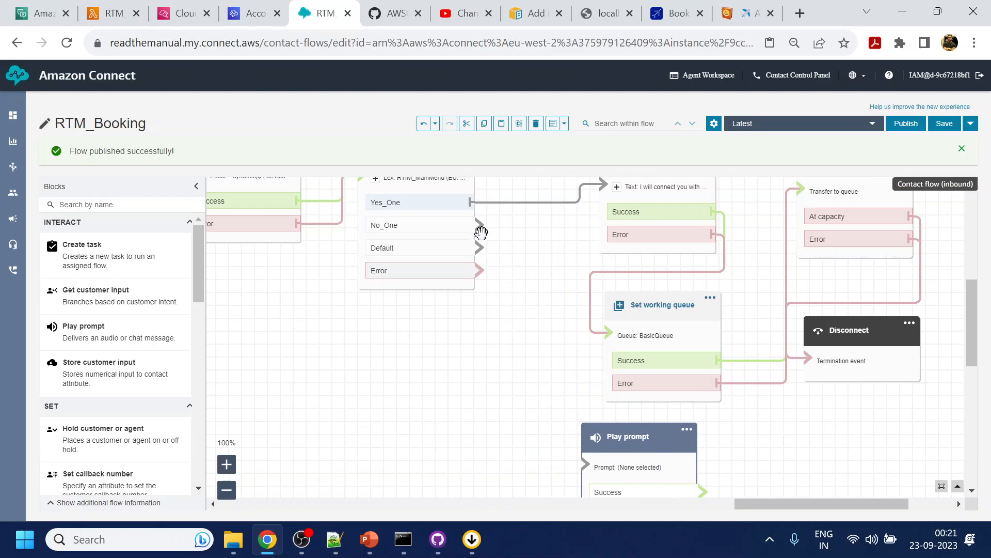
drag(479, 225, 587, 465)
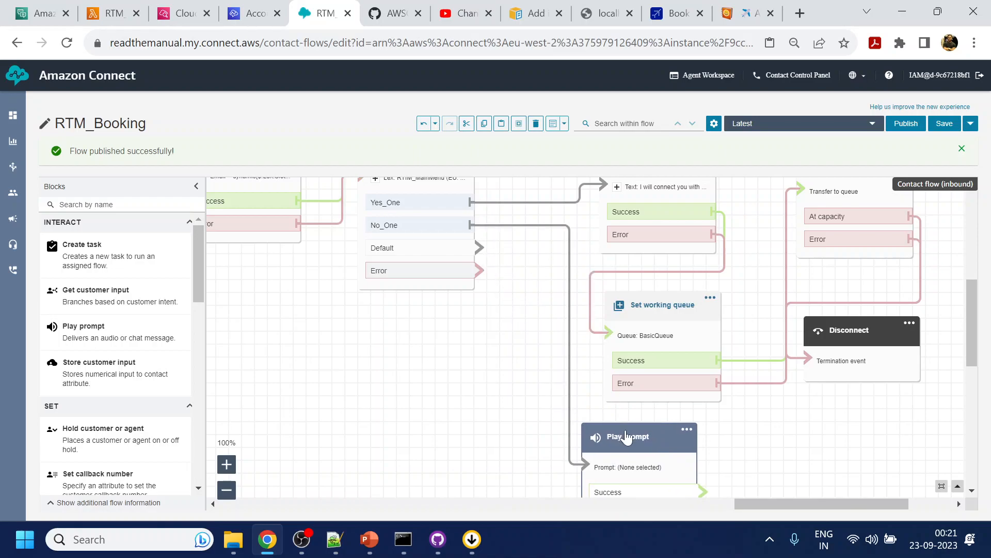
- Give the new Play prompt the manual text "No worries, once you are ready for booking please visit our website. Thank you have a nice day." and save it
click(625, 436)
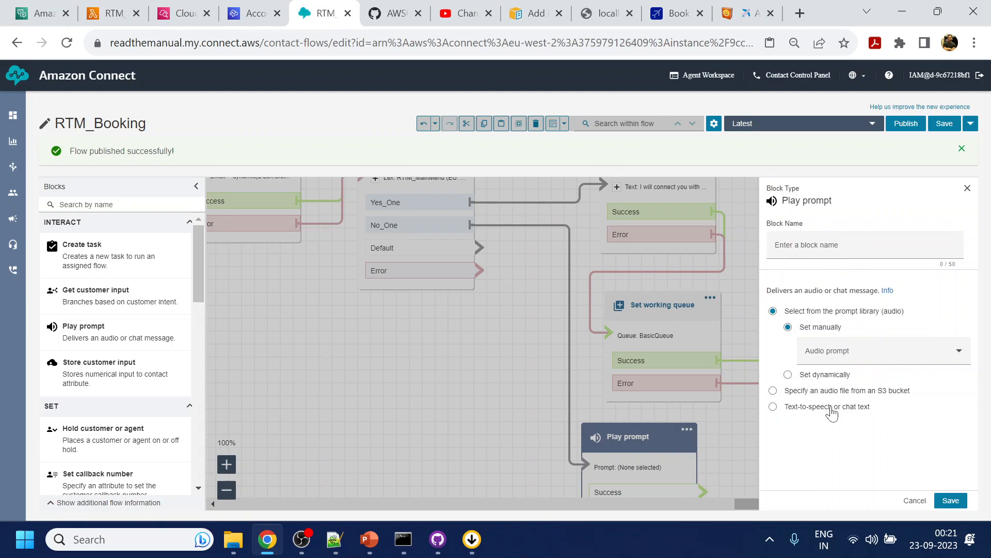
click(831, 407)
click(852, 404)
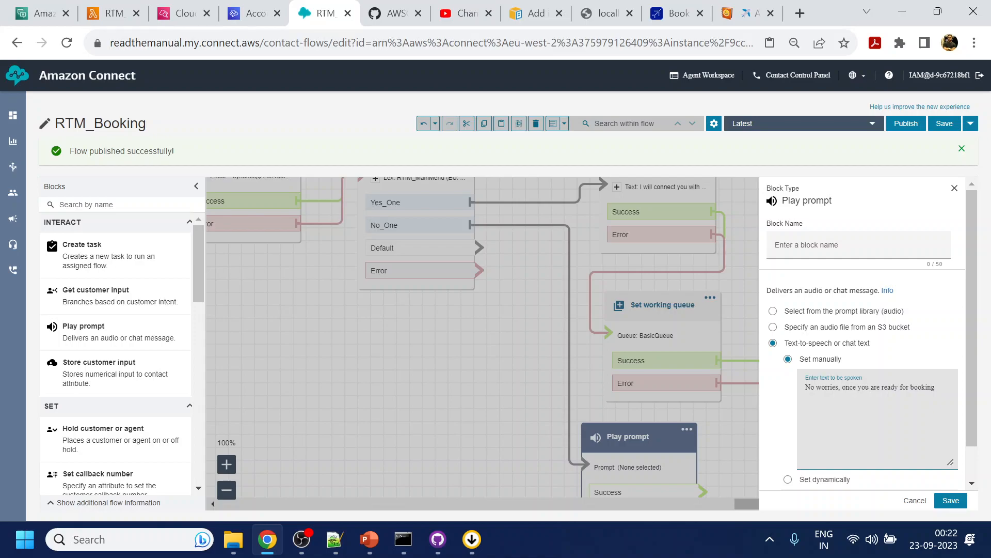
text(pelas)
key(BackSpace)
key(BackSpace)
key(BackSpace)
text(lease visit our website. Thank you have a nice day.)
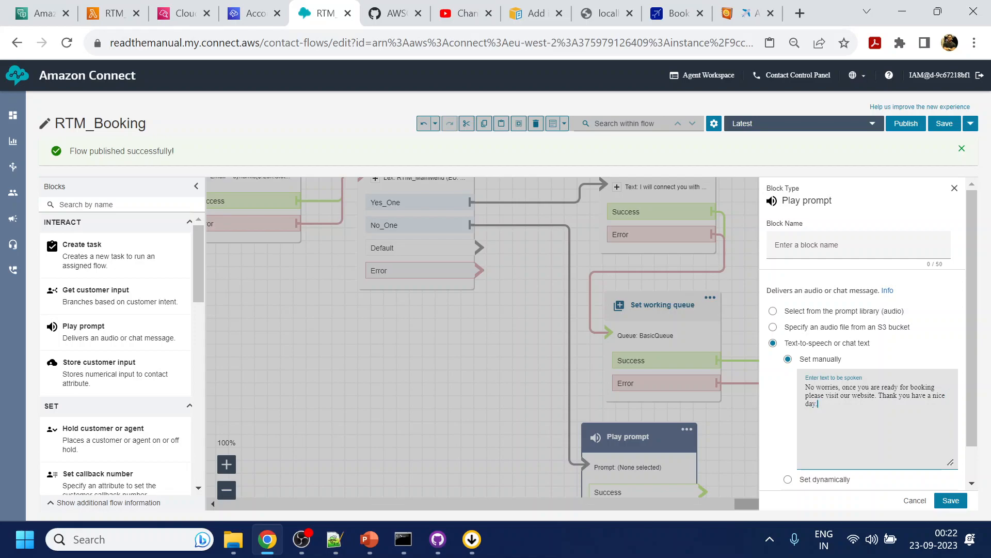
click(951, 501)
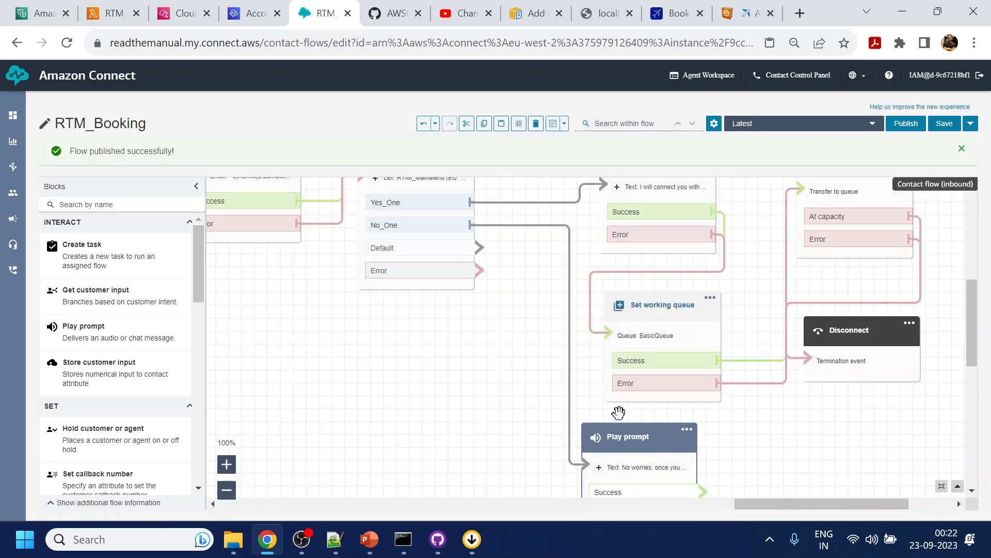
- Connect the "No worries" Play prompt's Success and Error branches to the Disconnect block beside Set working queue
drag(783, 451, 627, 402)
drag(566, 439, 674, 311)
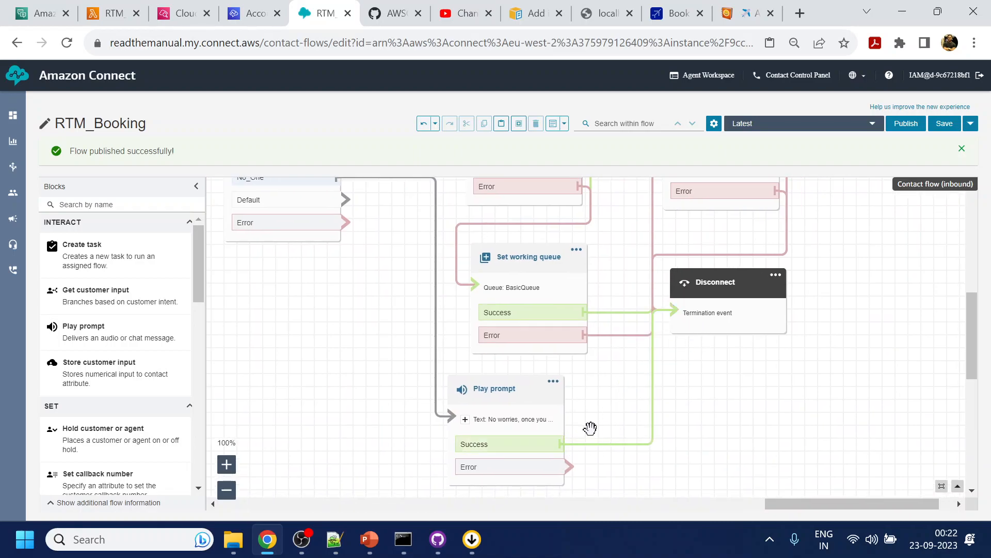
drag(575, 460, 714, 330)
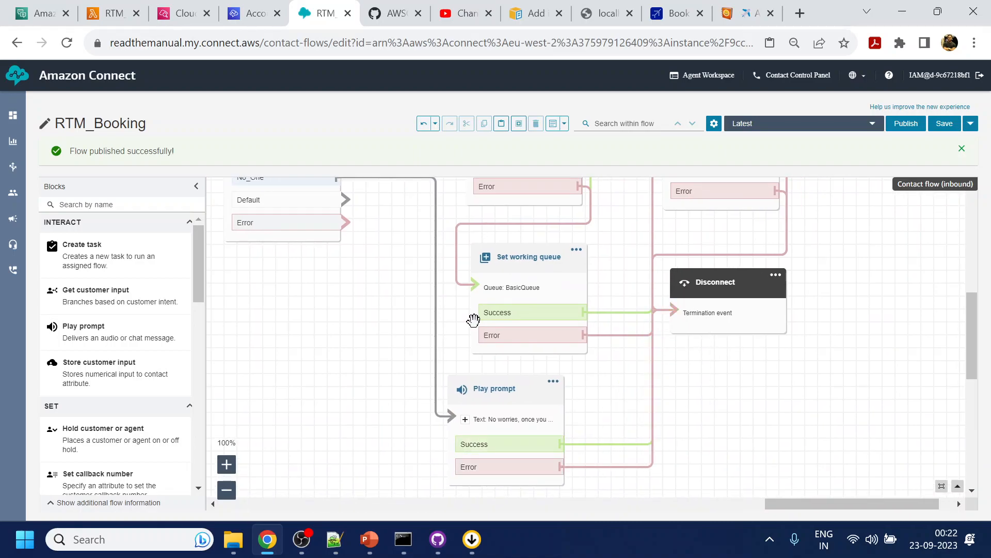
- Paste the Loop and retry Play prompt blocks below the payment question and connect its Default and Error branches to the Loop
drag(398, 299, 511, 301)
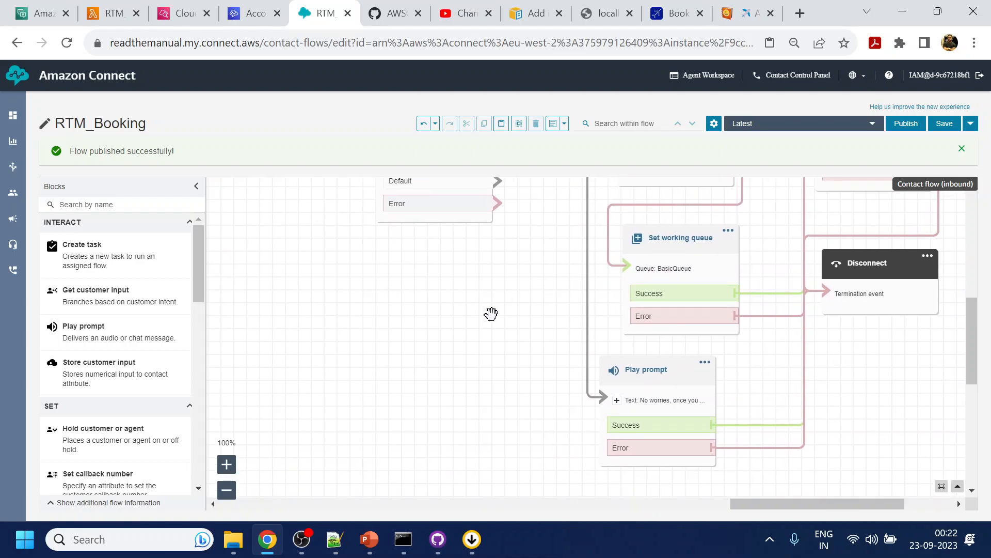
key(ctrl+minus)
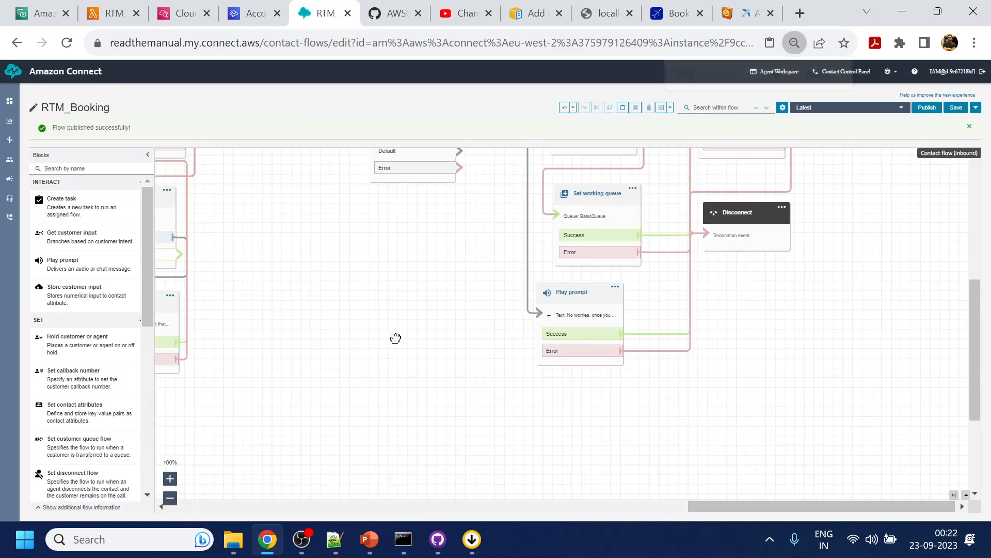
drag(390, 337, 613, 341)
drag(548, 263, 545, 347)
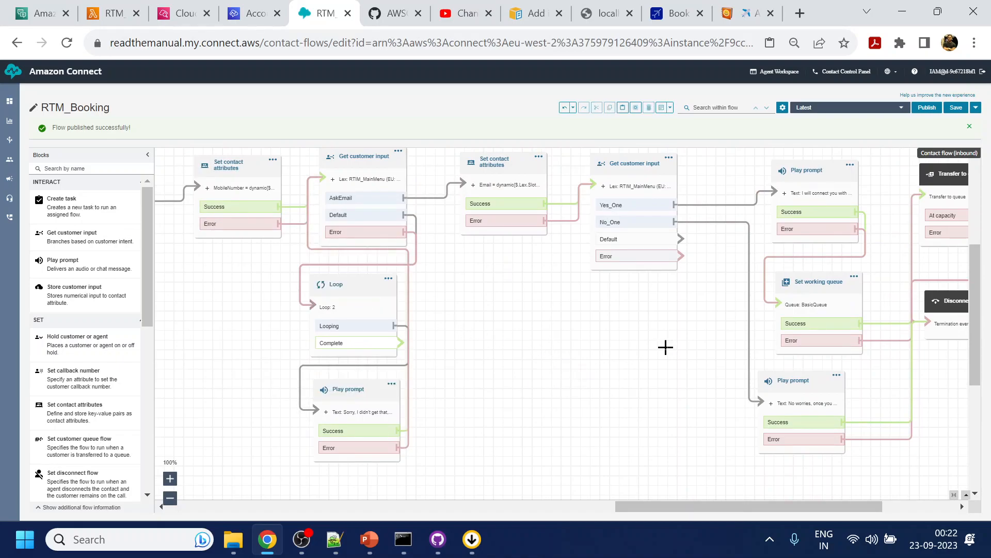
key(ctrl+v)
drag(360, 291, 644, 314)
drag(678, 255, 647, 328)
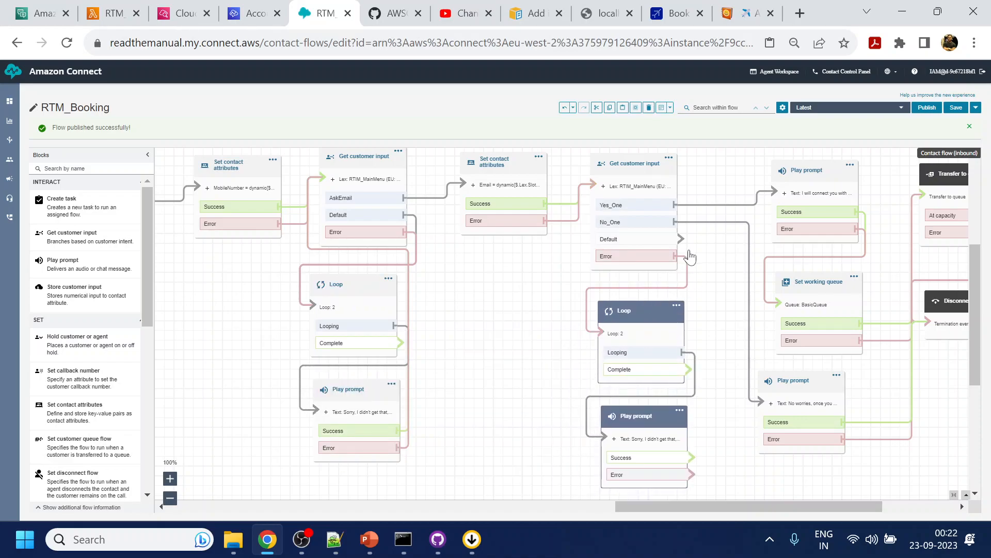
drag(681, 239, 641, 334)
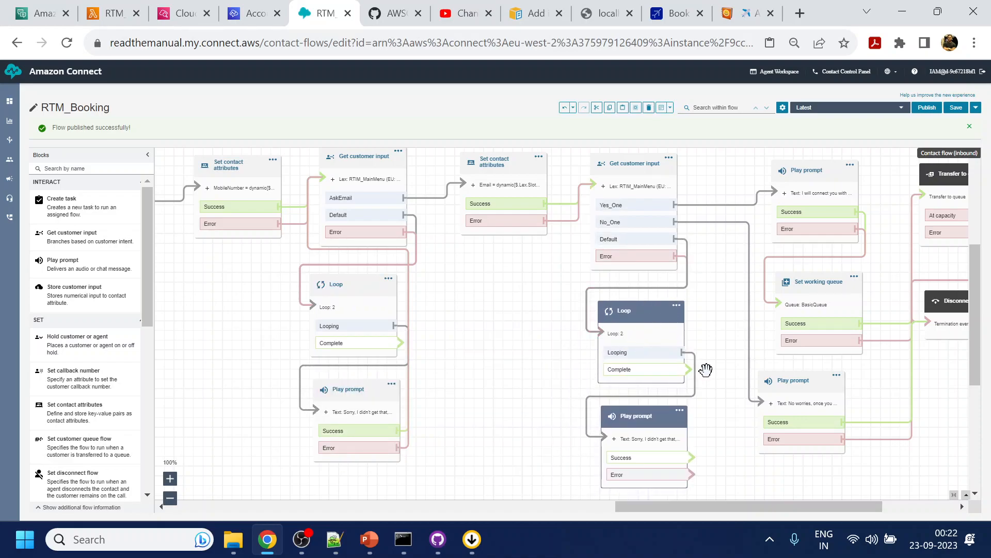
- Connect the payment Loop's Complete branch to the existing agent-transfer Play prompt below the earlier loops
key(ctrl+minus)
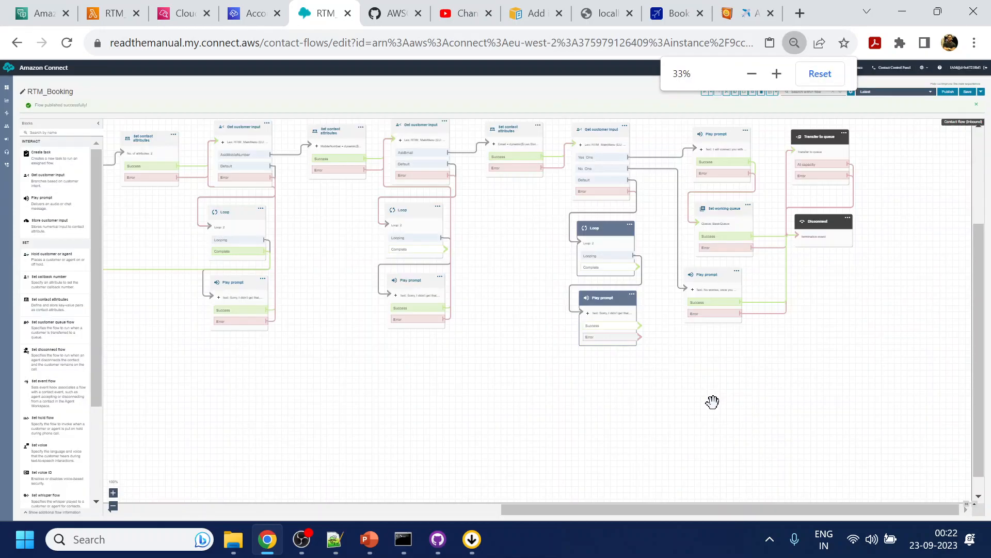
drag(515, 420, 783, 373)
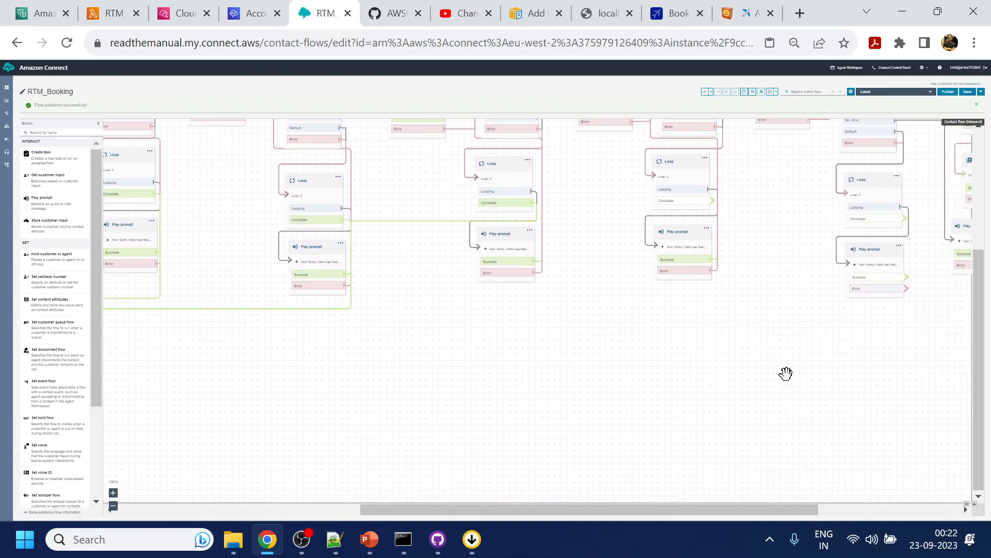
drag(901, 221, 450, 325)
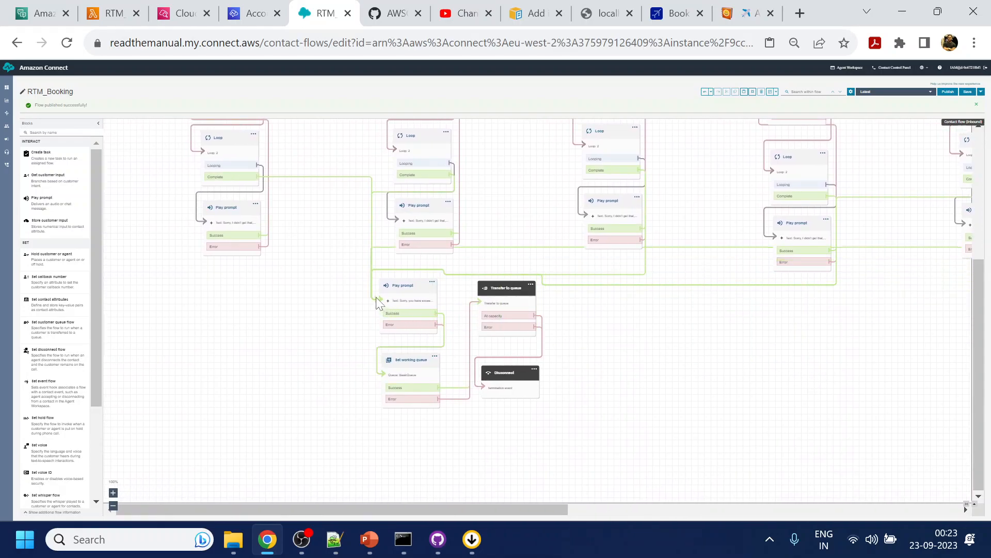
drag(877, 380, 352, 459)
drag(689, 352, 458, 356)
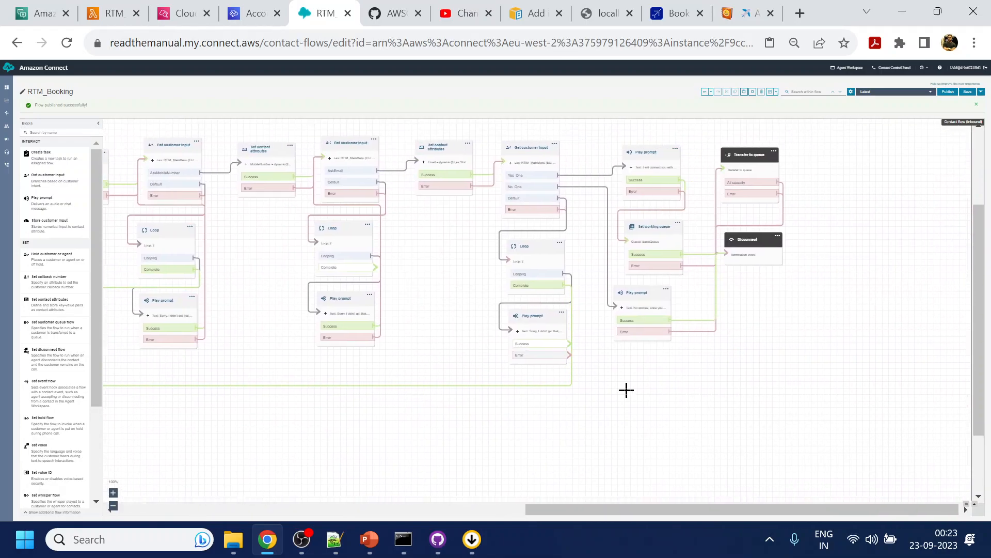
- Connect the payment retry Play prompt's Success and Error branches back to the payment question's Get customer input block
key(ctrl+minus)
key(ctrl+plus)
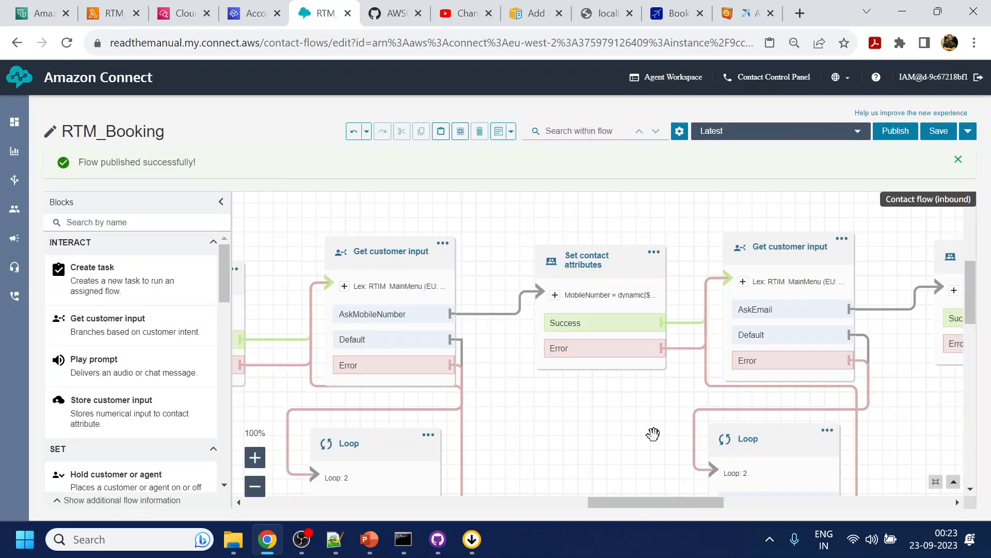
drag(642, 439, 458, 193)
key(ctrl+minus)
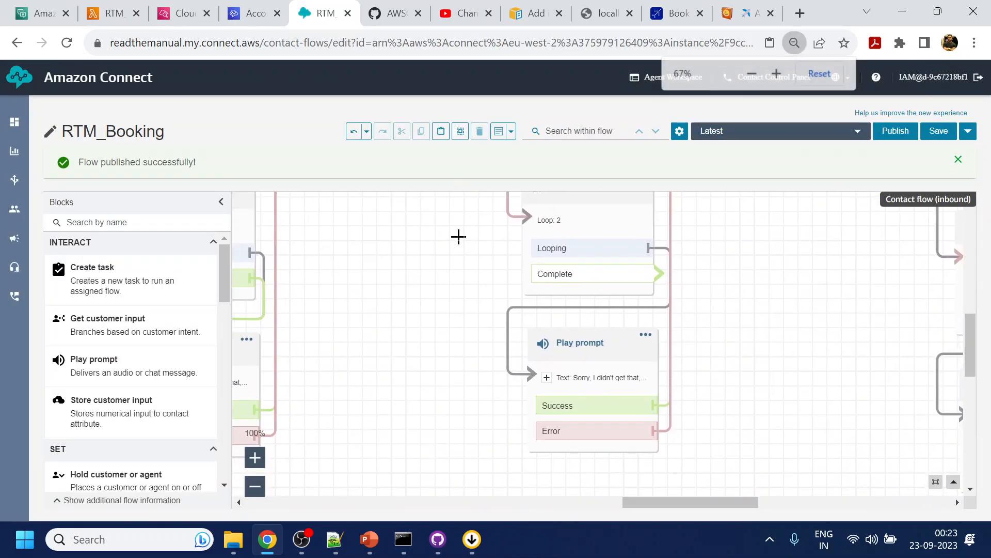
drag(709, 254, 708, 359)
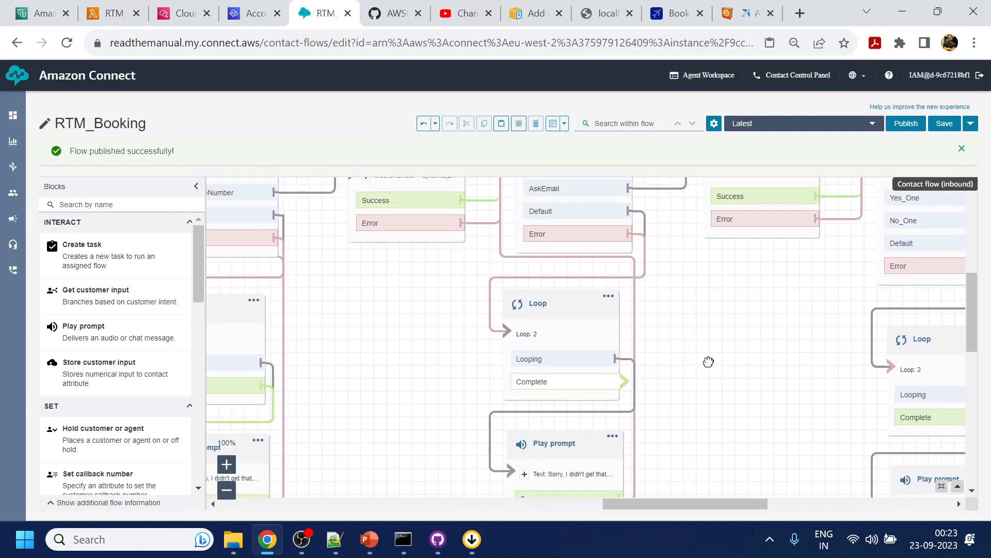
drag(610, 337, 205, 252)
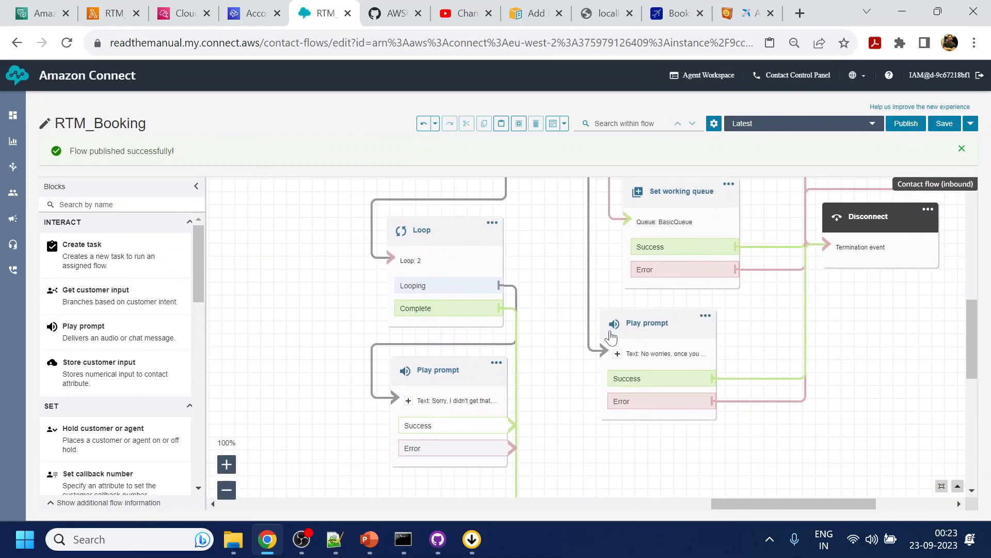
drag(571, 338, 583, 380)
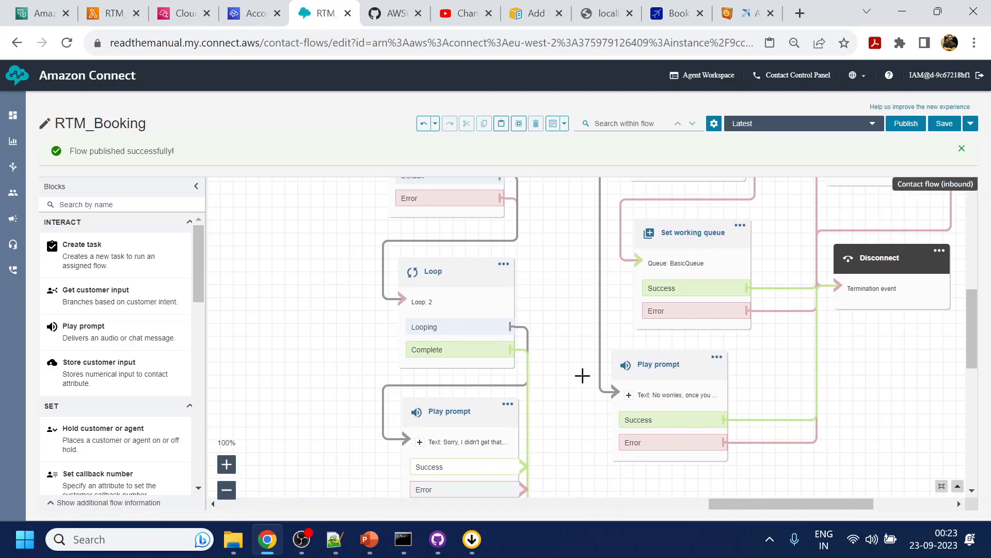
key(ctrl+minus)
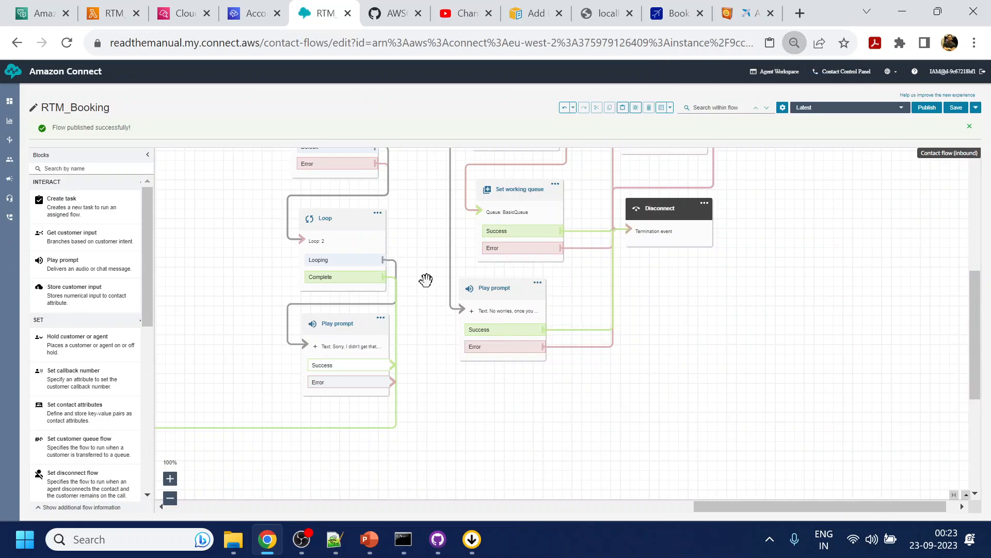
drag(425, 281, 454, 361)
drag(421, 449, 329, 206)
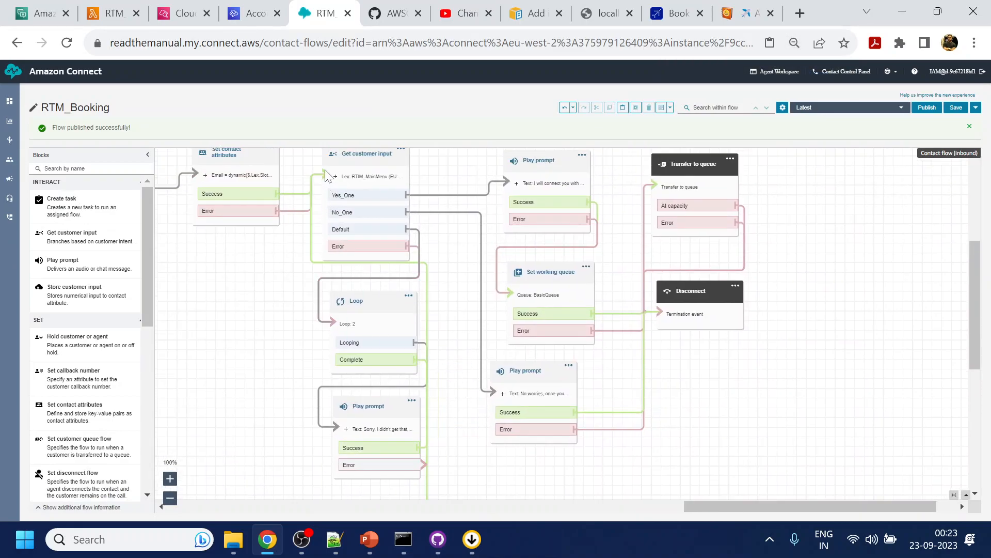
drag(422, 464, 331, 180)
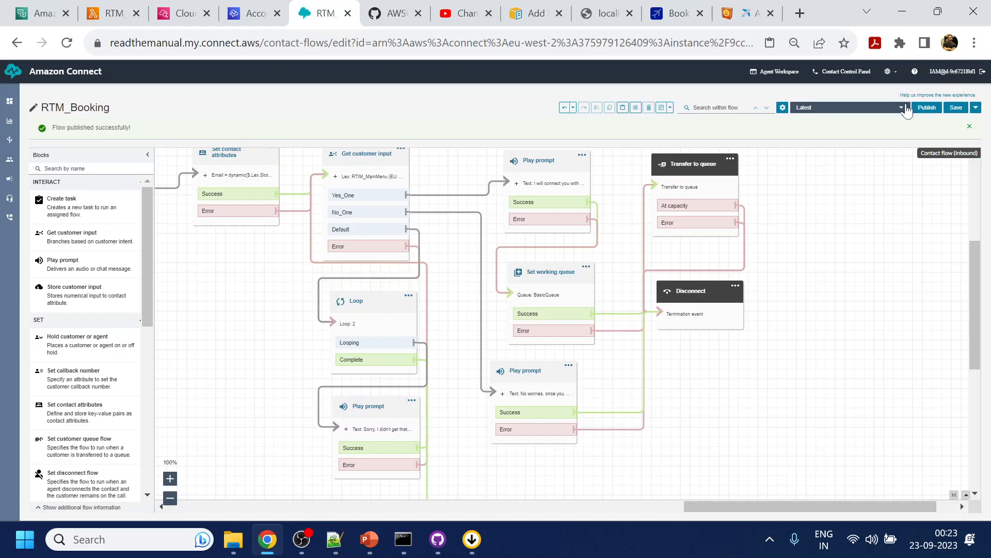
- Try to publish the RTM_Booking flow
click(927, 108)
click(589, 265)
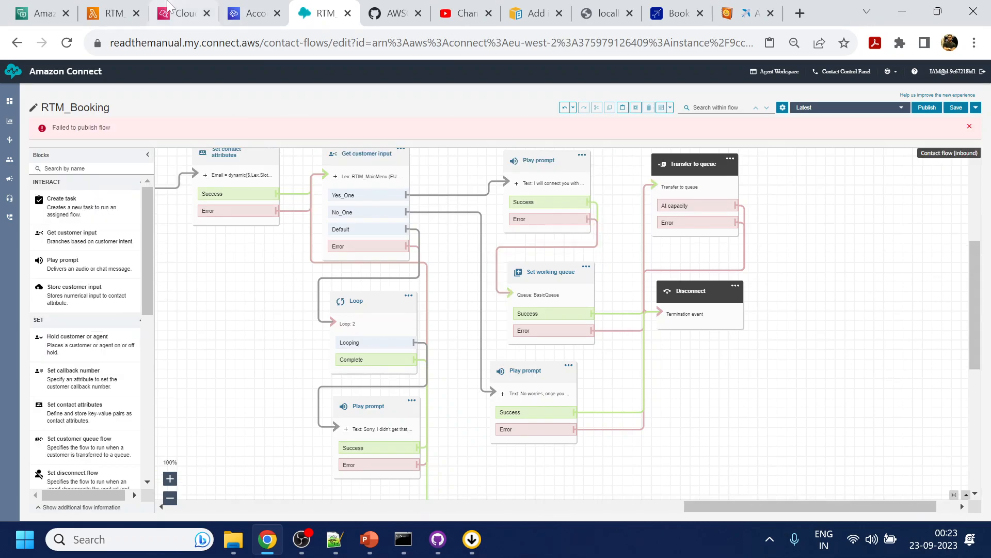
- Switch to the AWS console for the readthemanual Connect instance and open its Flows settings
click(39, 13)
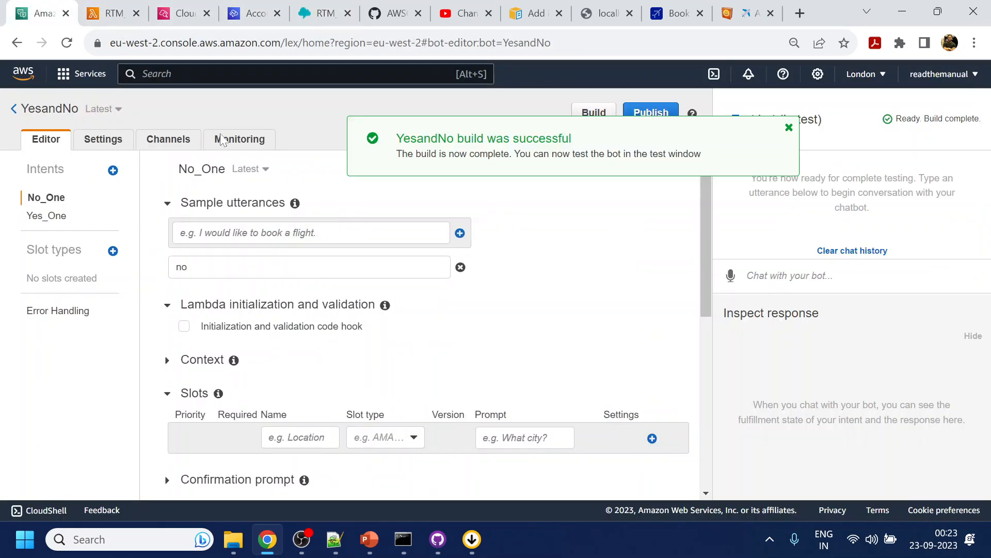
click(183, 13)
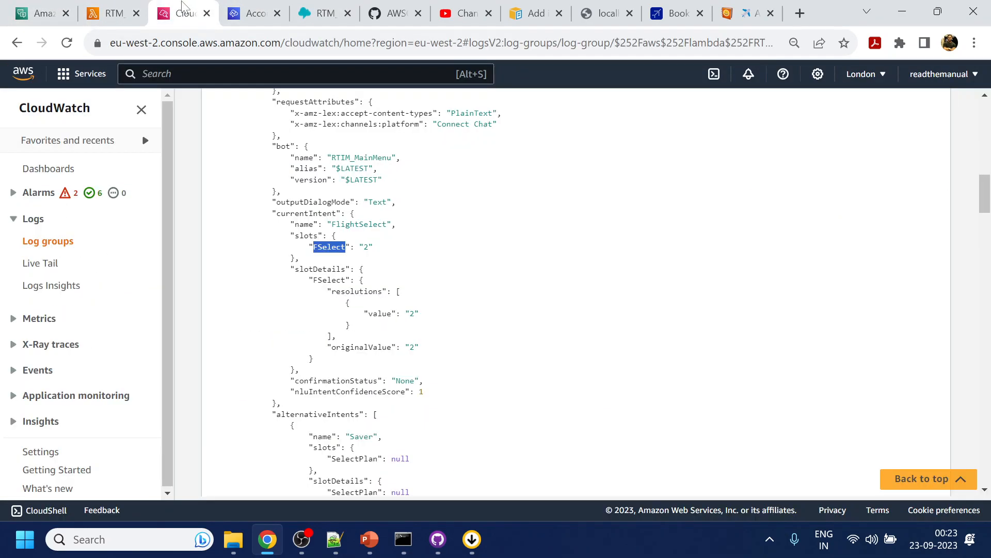
click(253, 13)
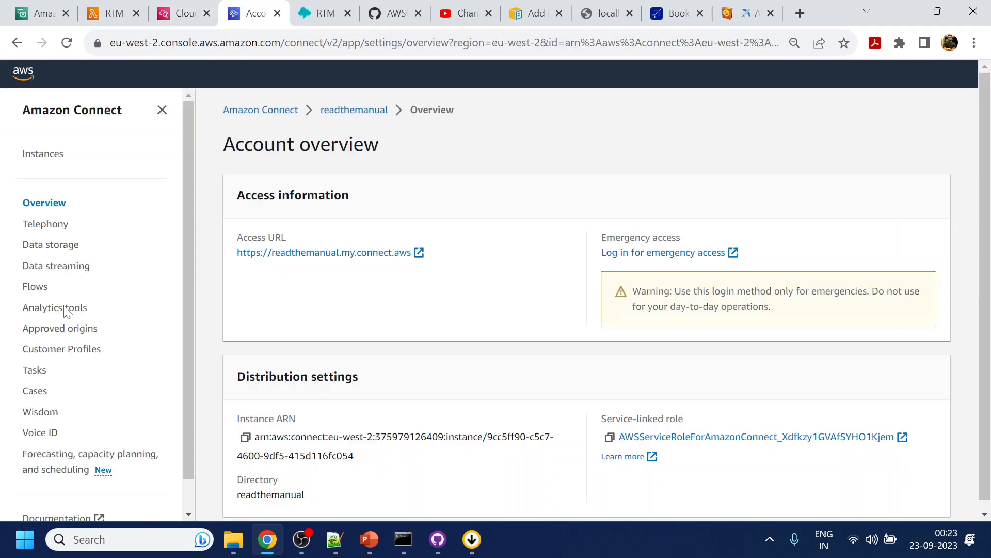
click(35, 286)
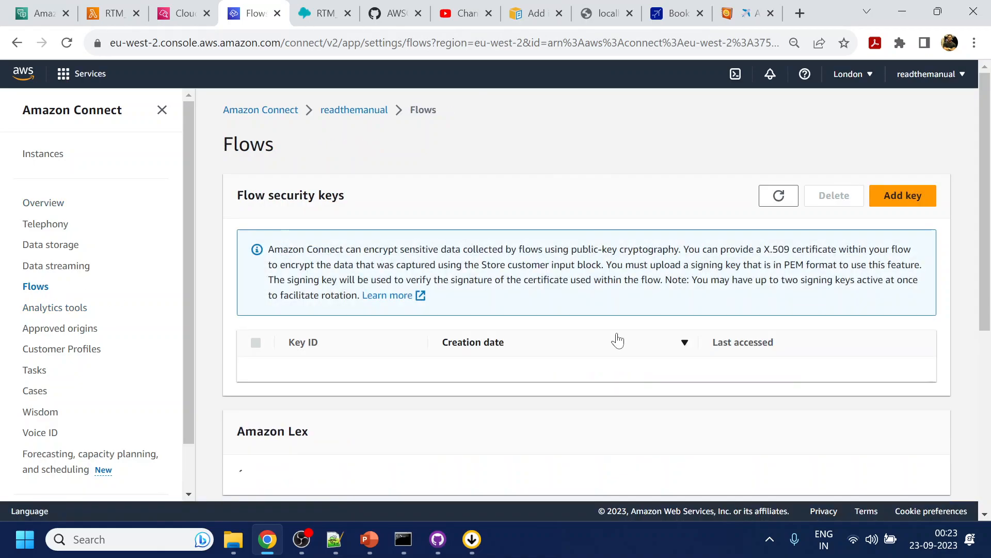
- Add the YesandNo(Classic) bot from the EU: London region to the instance's Amazon Lex bots
scroll(618, 339, down, 4)
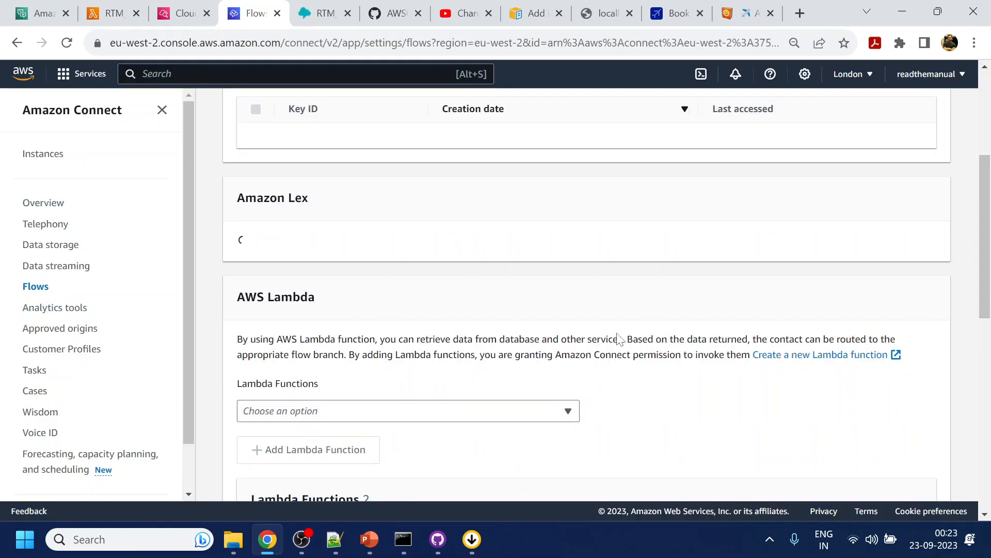
scroll(617, 334, down, 2)
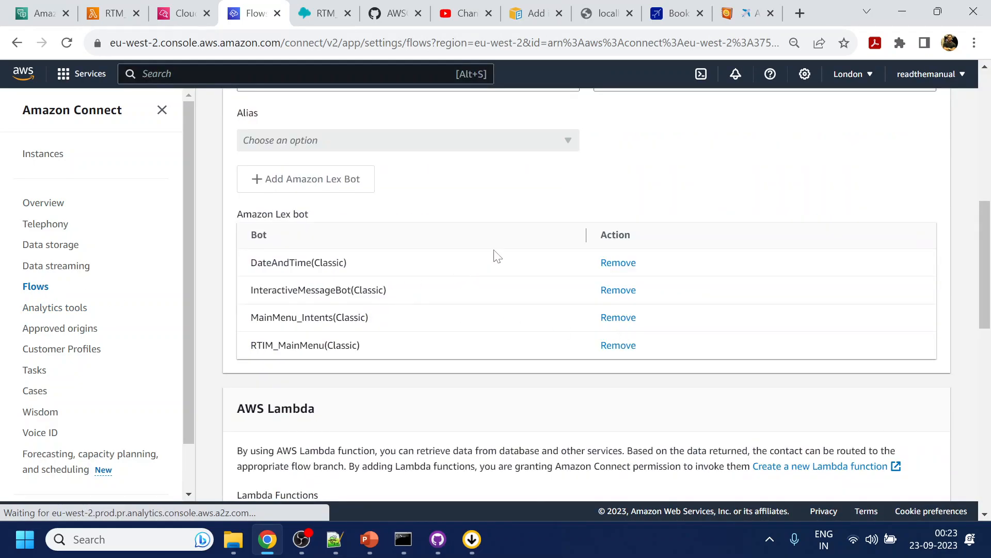
scroll(495, 255, up, 2)
click(692, 156)
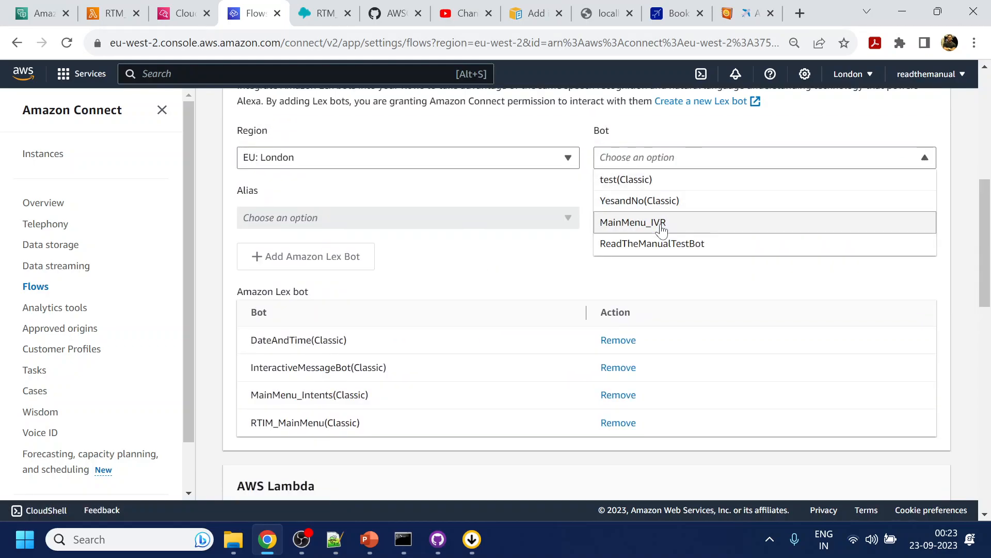
click(660, 203)
click(333, 260)
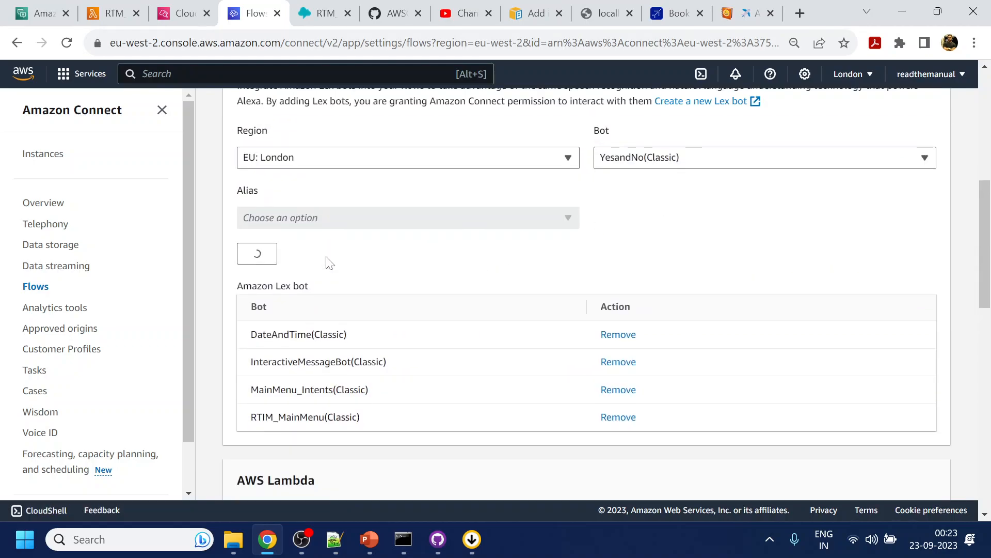
- Return to the RTM_Booking flow and set the payment question's Get customer input block to the YesandNo (EU: London) (Classic) Lex bot
click(325, 5)
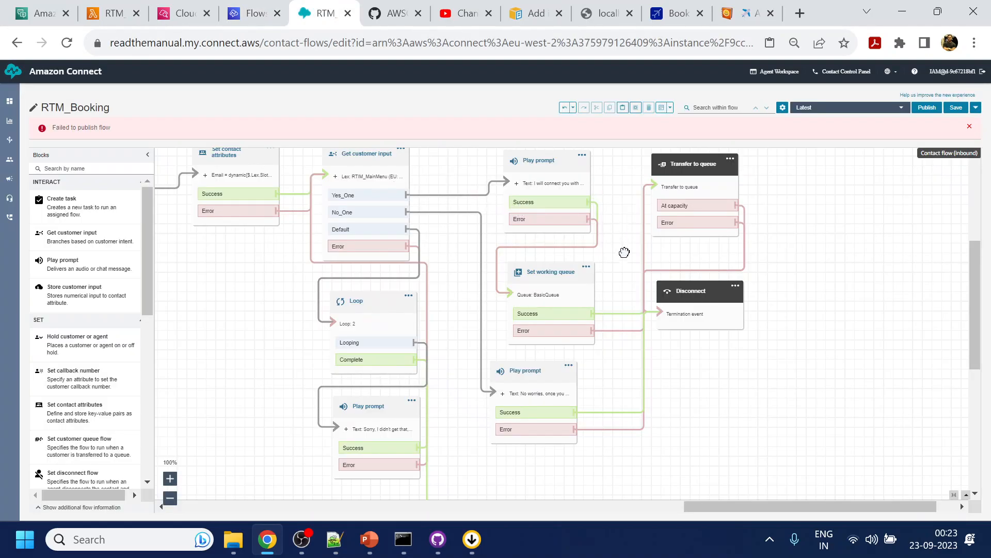
drag(624, 252, 628, 306)
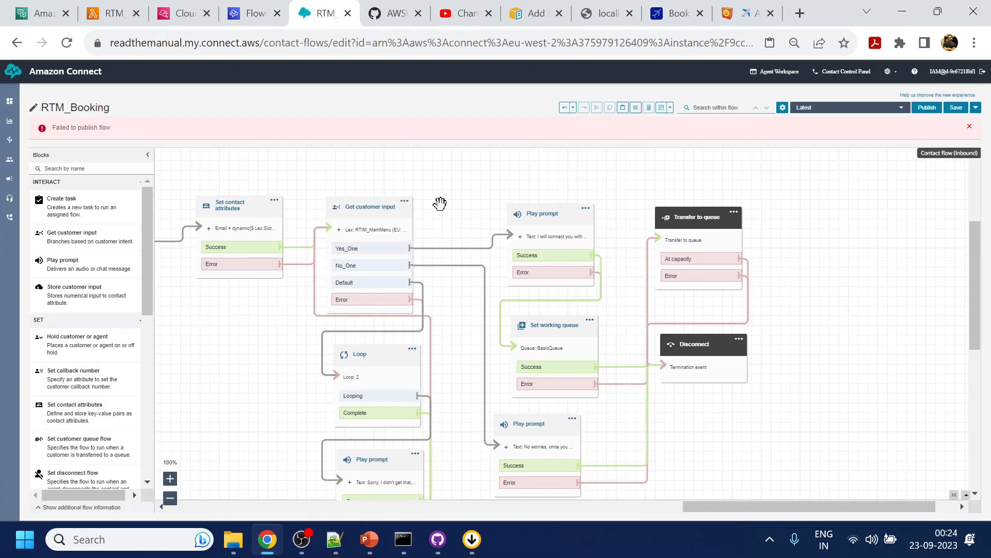
click(373, 214)
scroll(924, 381, down, 3)
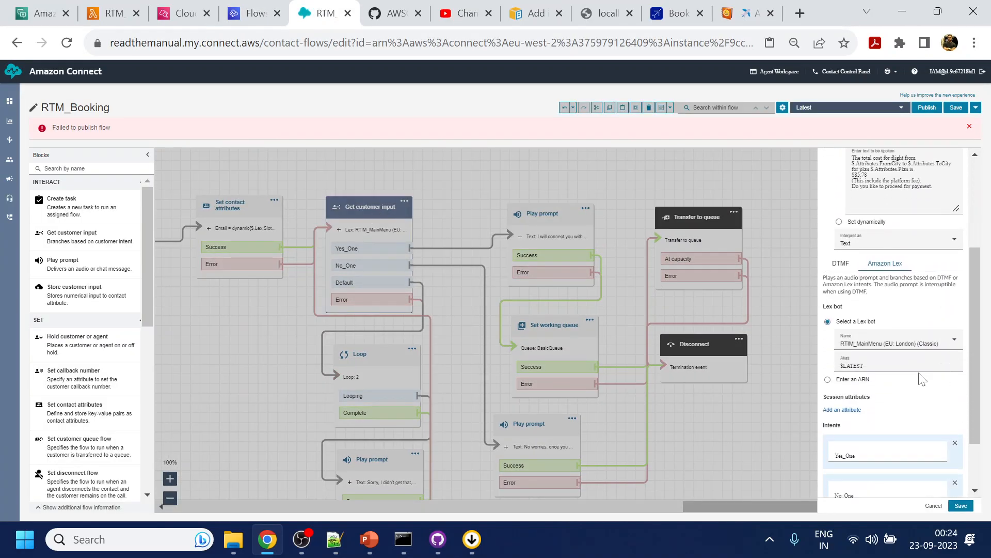
key(ctrl+plus)
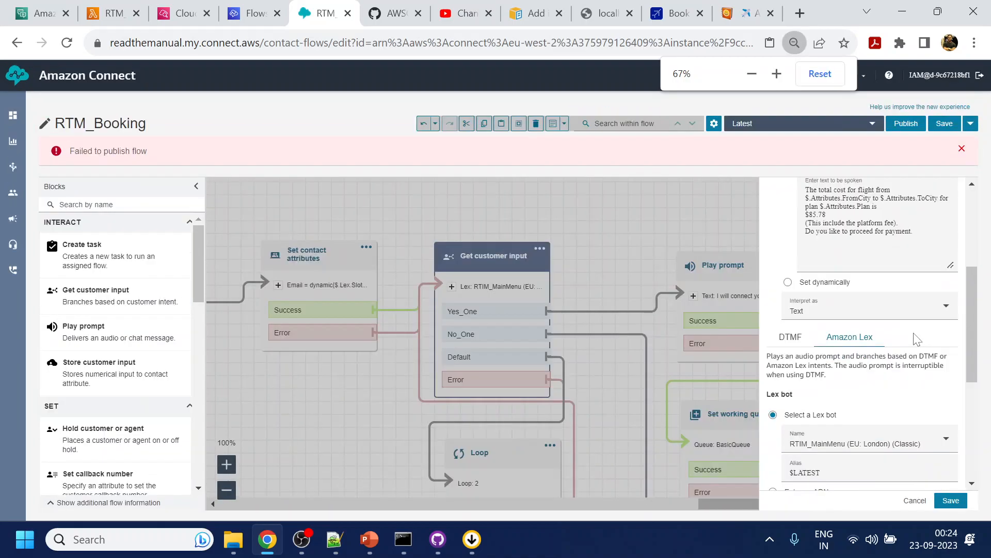
scroll(887, 368, down, 2)
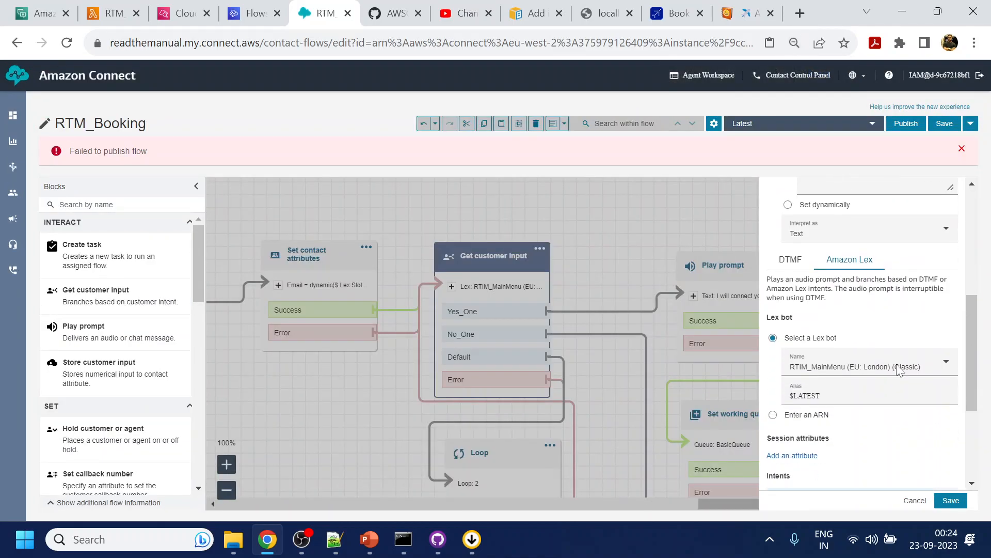
click(887, 368)
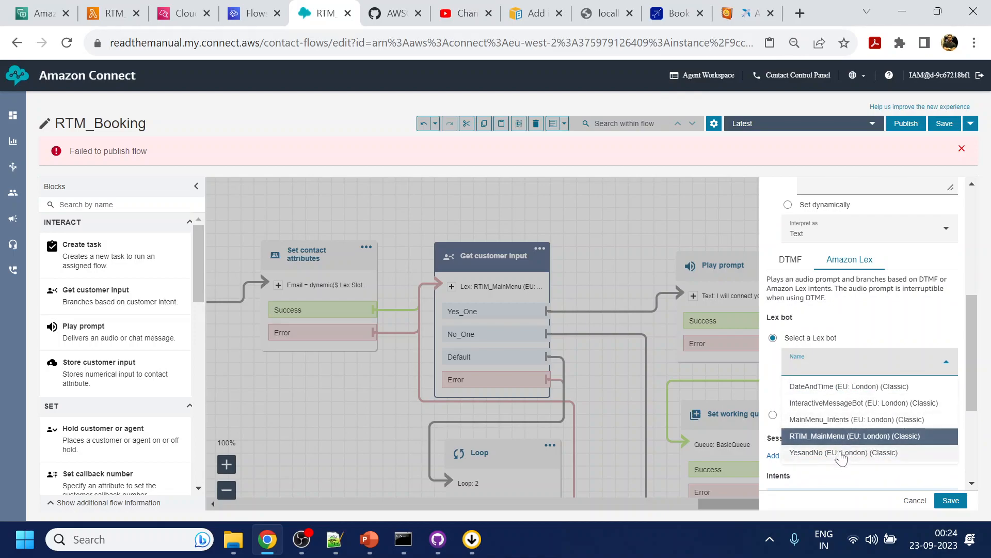
click(841, 452)
click(950, 500)
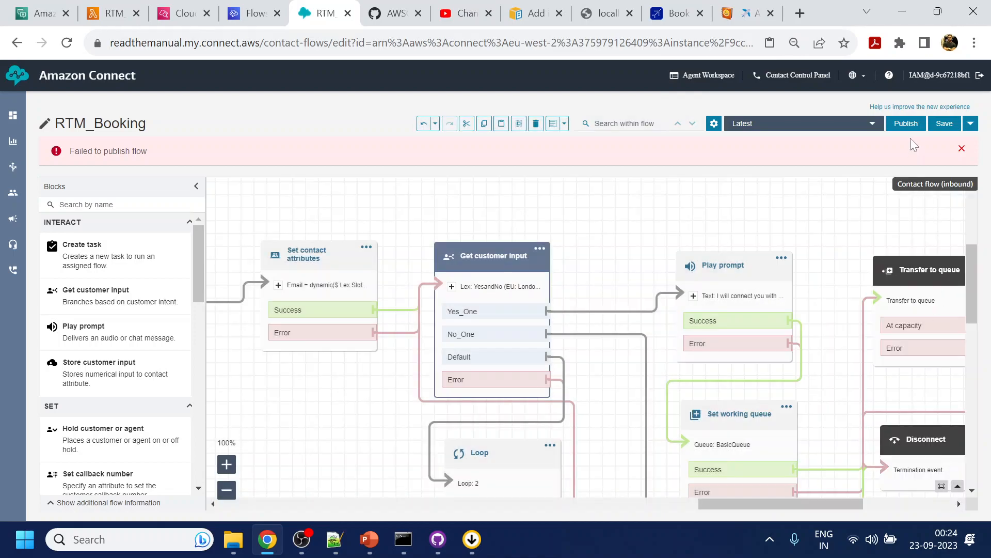
- Try again to publish the RTM_Booking flow with the changed Lex bot
click(906, 123)
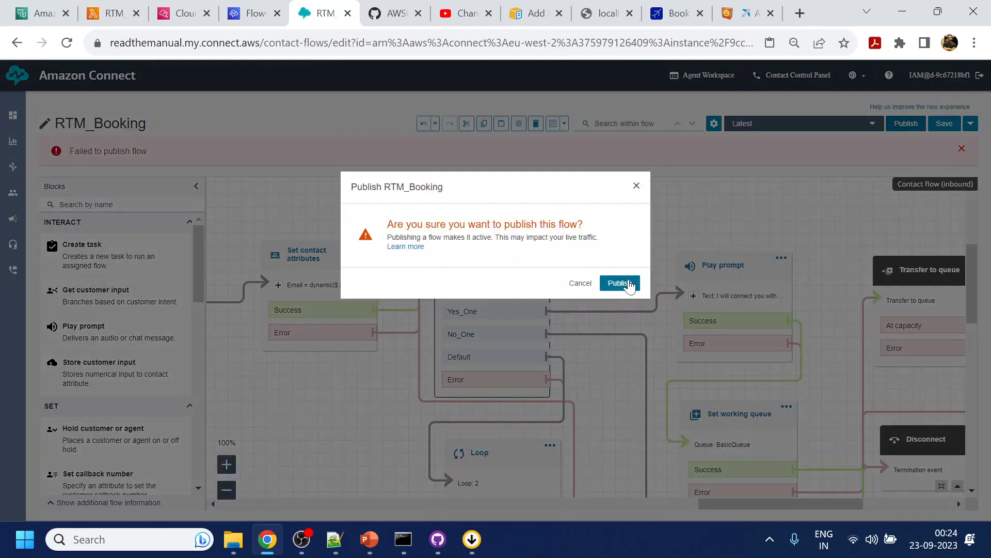
click(629, 283)
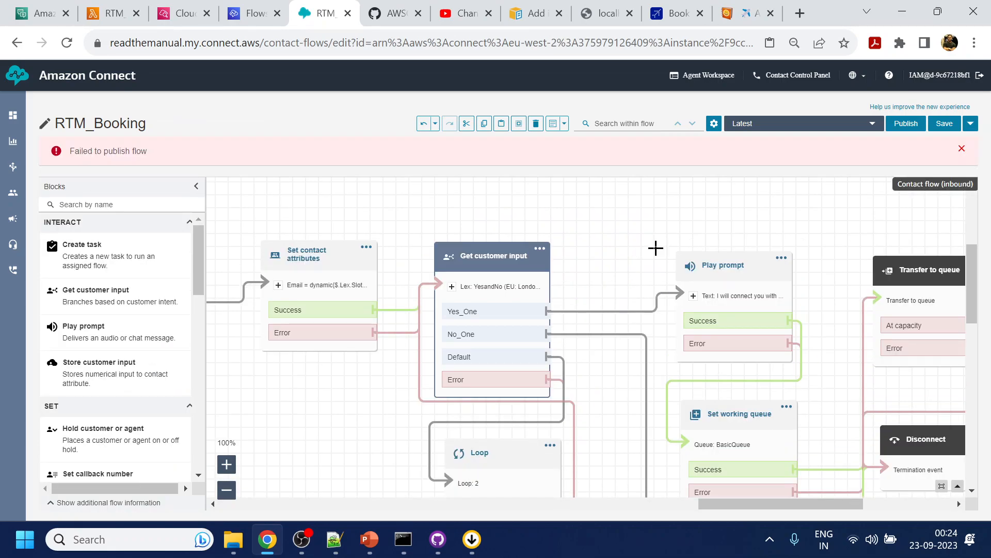
- Connect the Complete branch of the AskEmail question's Loop block to the "Sorry, you have excee..." Play prompt
key(ctrl+minus)
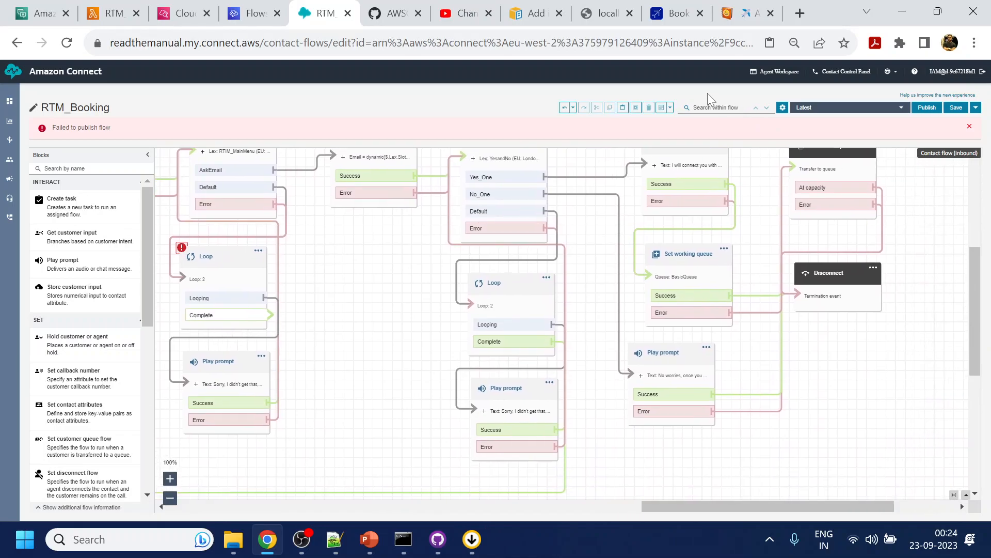
drag(429, 337, 550, 346)
drag(498, 381, 684, 264)
drag(614, 338, 803, 287)
drag(782, 178, 938, 348)
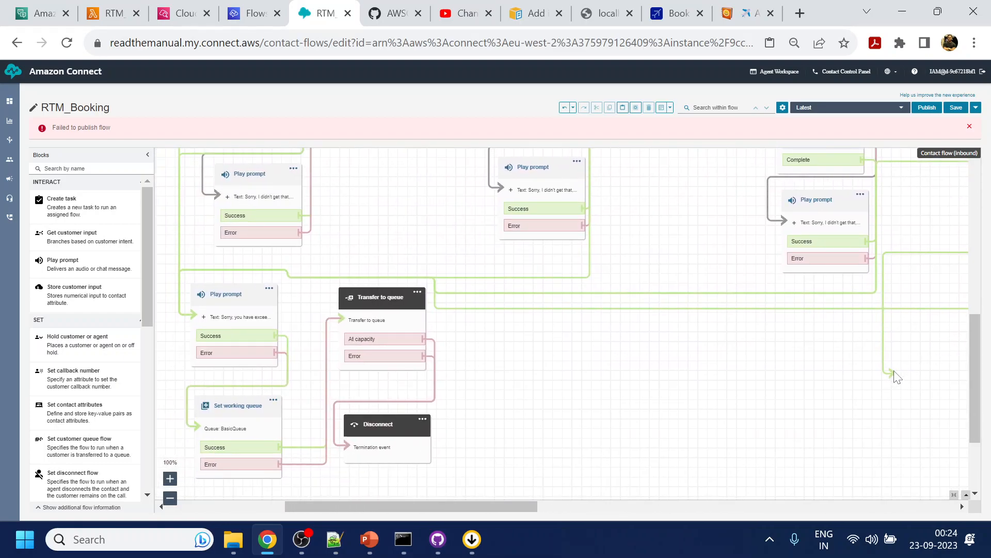
drag(894, 373, 203, 323)
- Publish the RTM_Booking flow and open the Agent Workspace in its own window
click(927, 108)
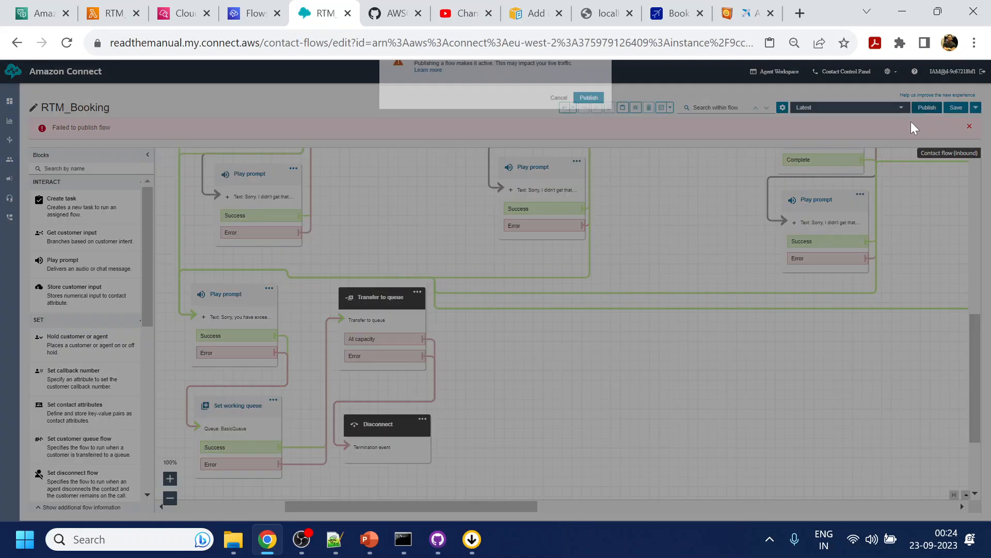
click(588, 266)
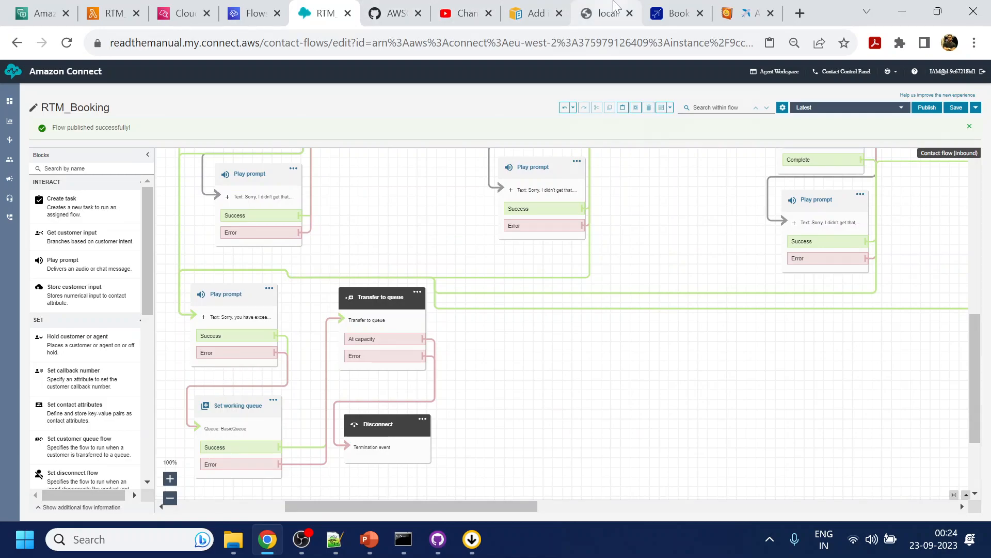
click(788, 72)
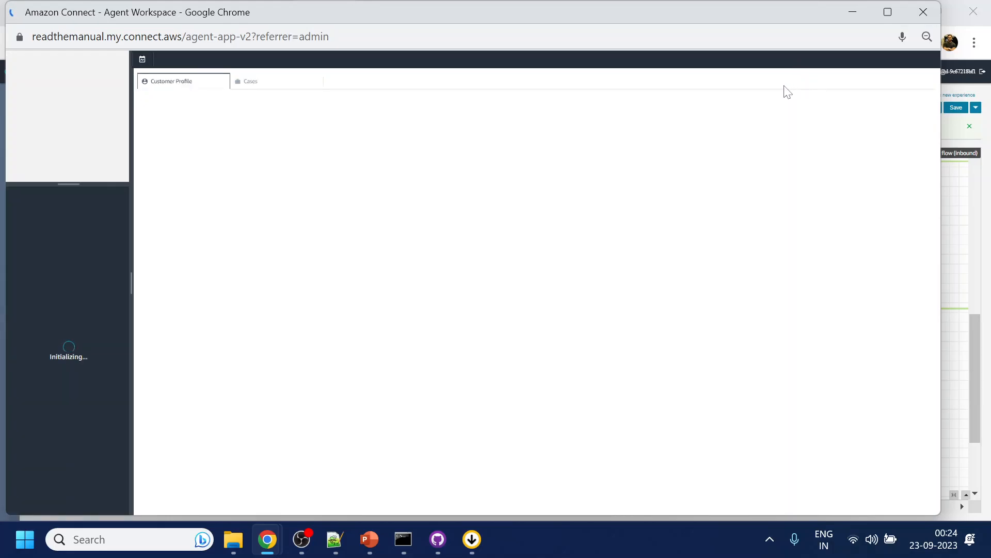
key(alt+Tab)
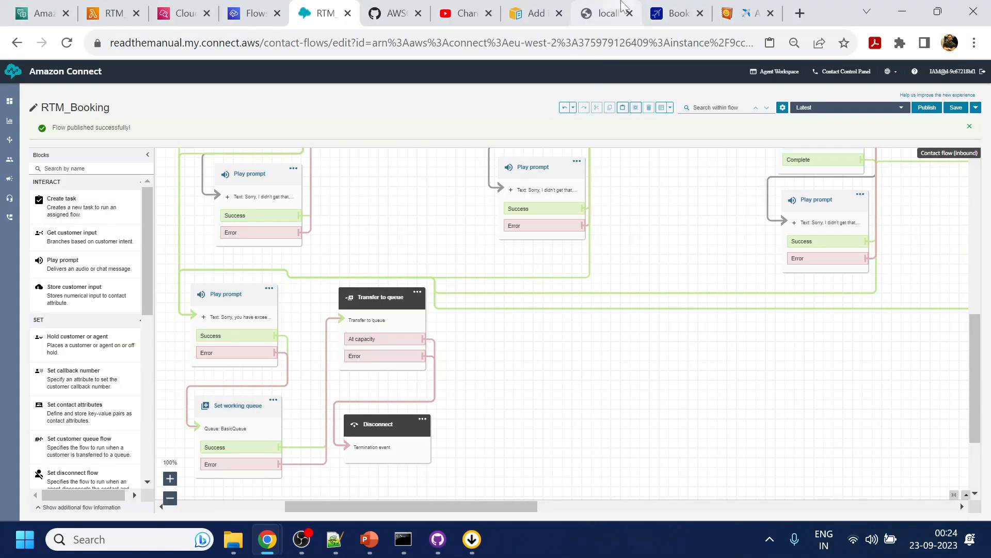
- Start a customer chat on the localhost:3000/test page, send "help" and choose Book a Flight
click(599, 11)
click(953, 495)
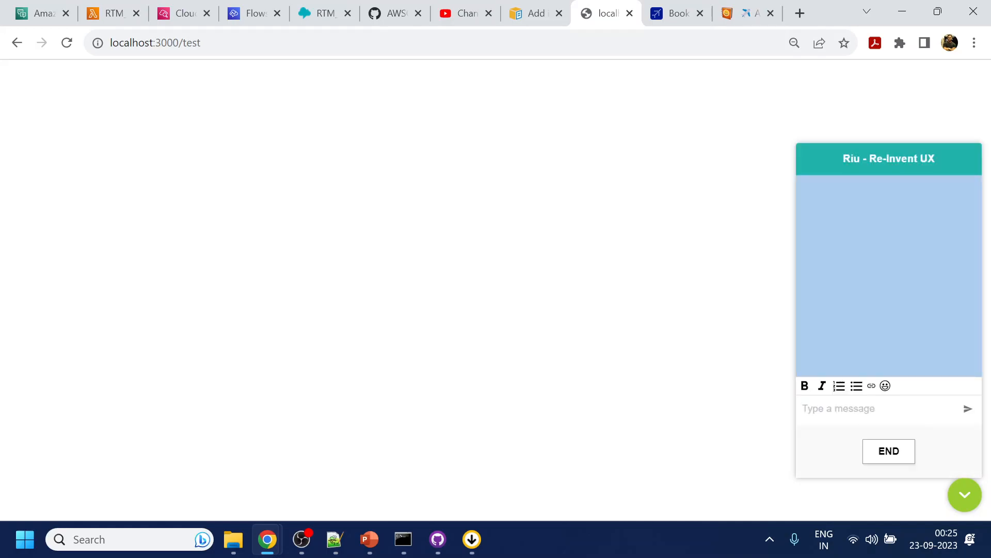
text(help)
key(Return)
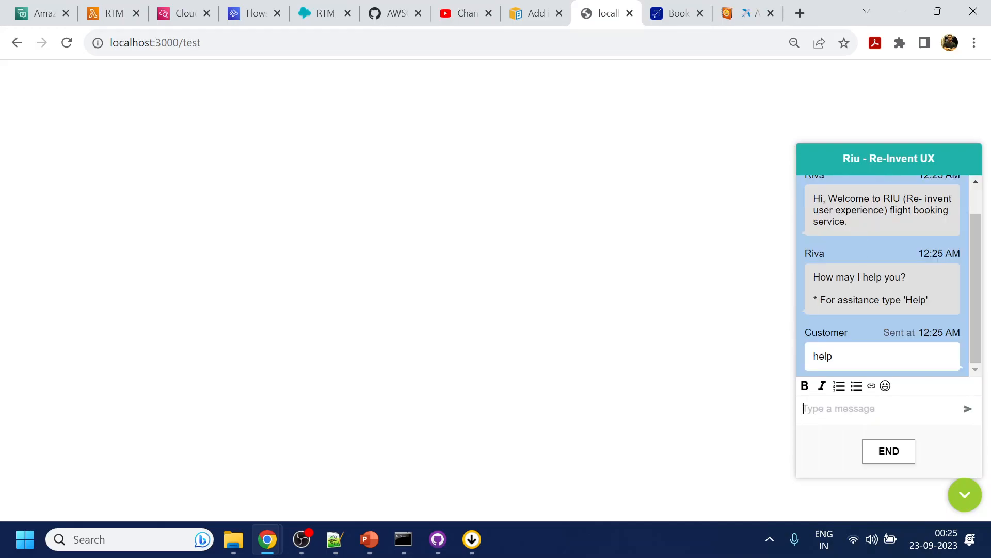
scroll(885, 330, down, 3)
click(883, 258)
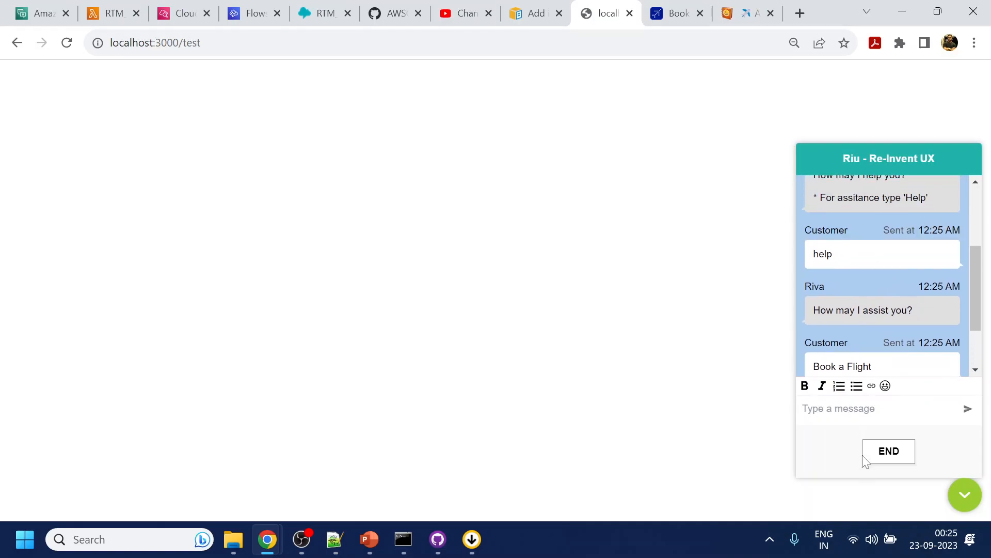
- Answer the booking questions in the chat with pune, kolkata, today and 1 passenger
text(pune)
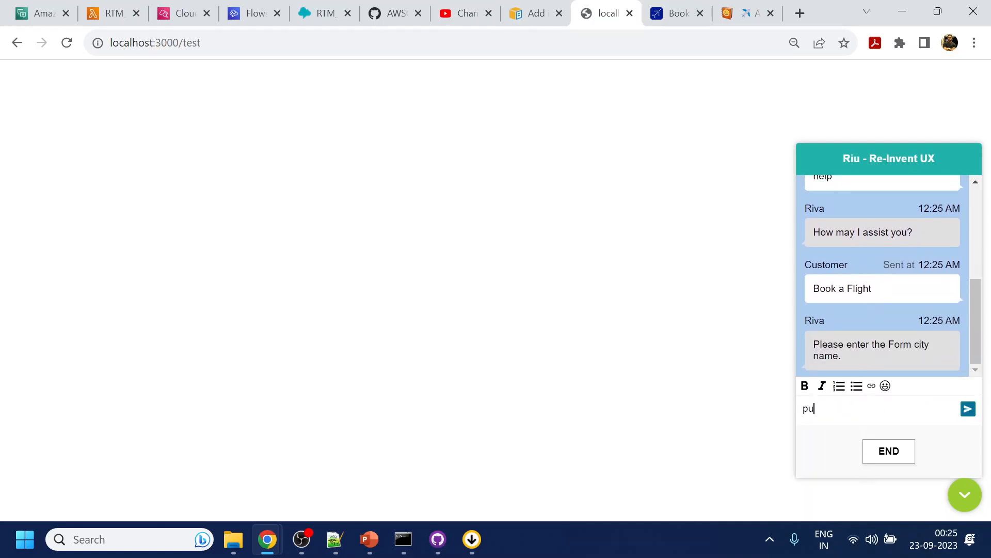
key(Return)
text(ko)
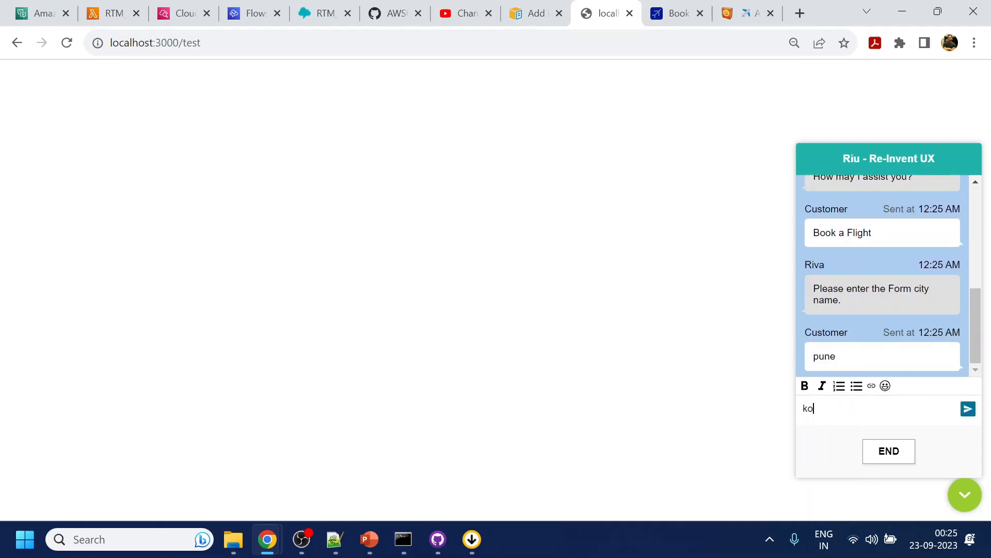
text(lkata)
key(Return)
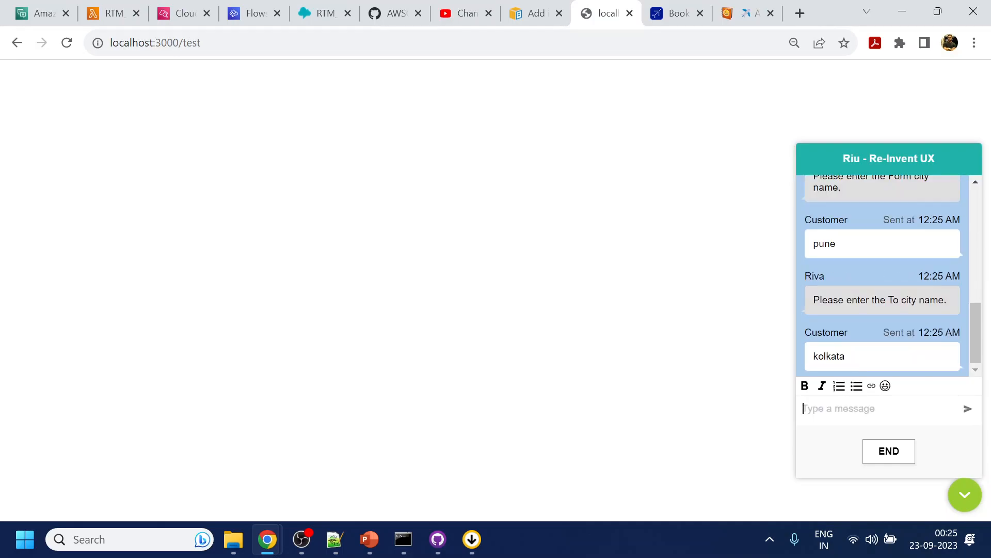
text(to)
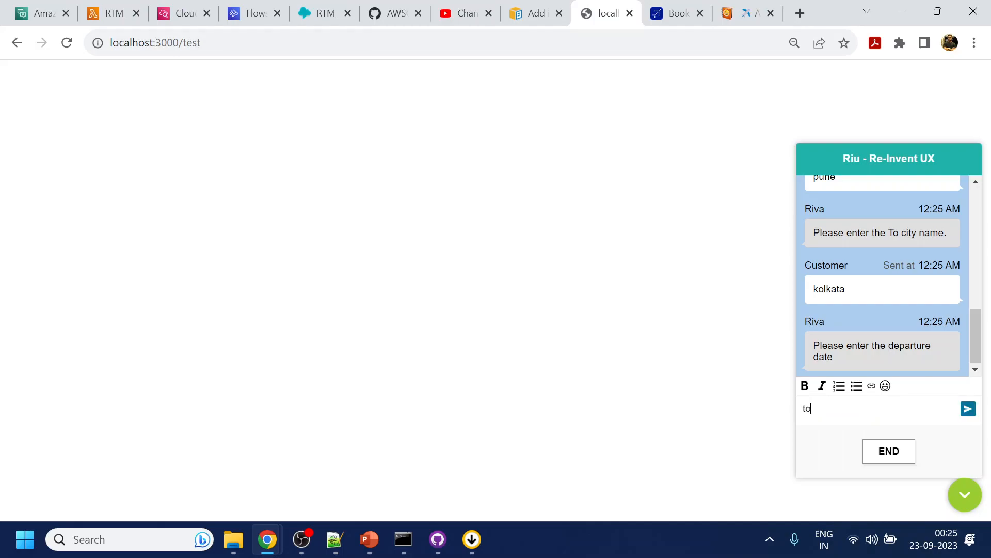
text(day)
key(Return)
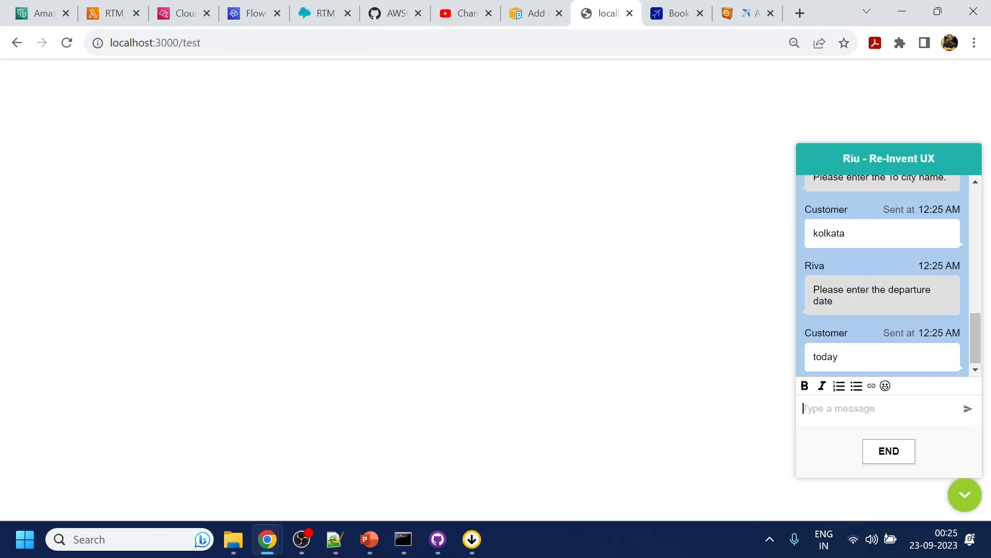
text(1)
key(Return)
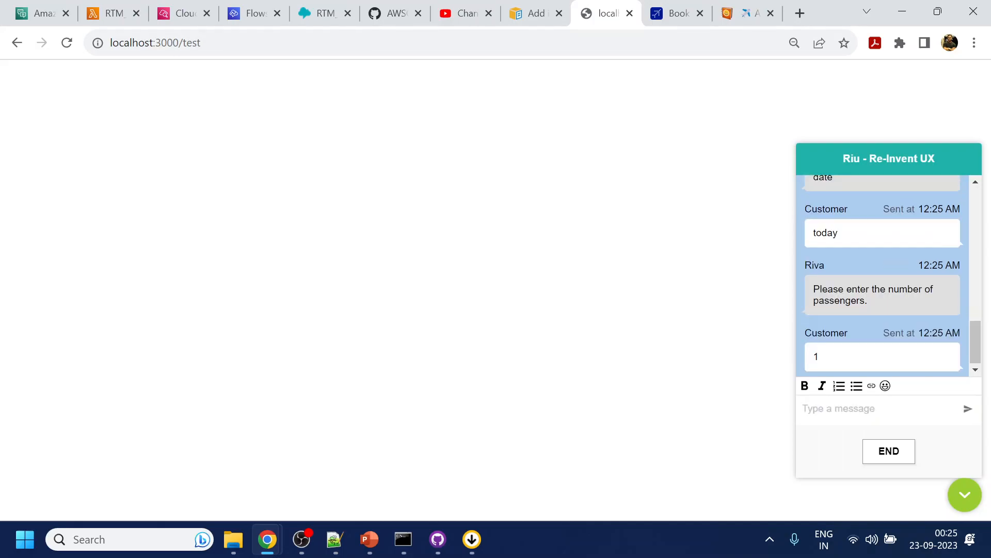
- Confirm the flight details with Yes and book flight option Select 2 on the Saver plan
click(908, 354)
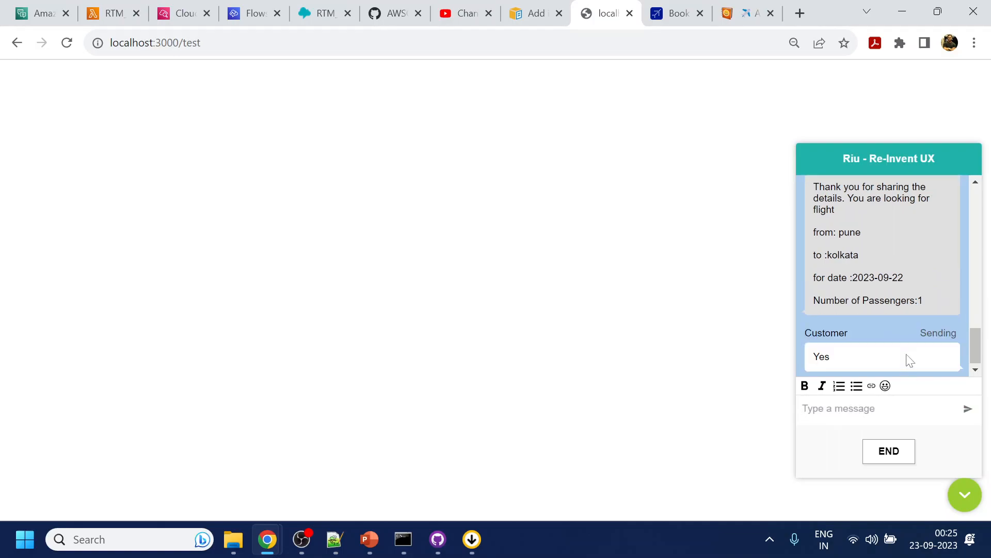
click(885, 230)
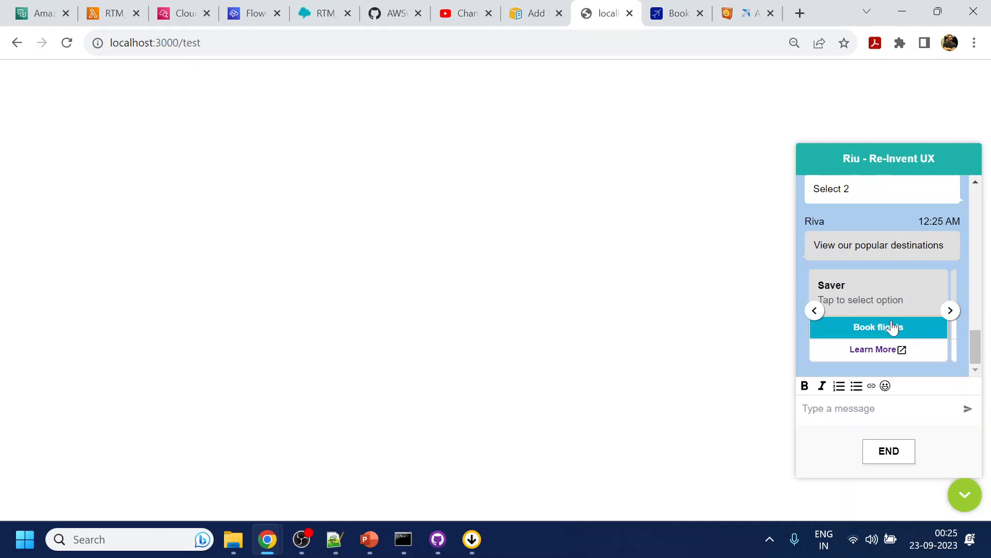
click(891, 325)
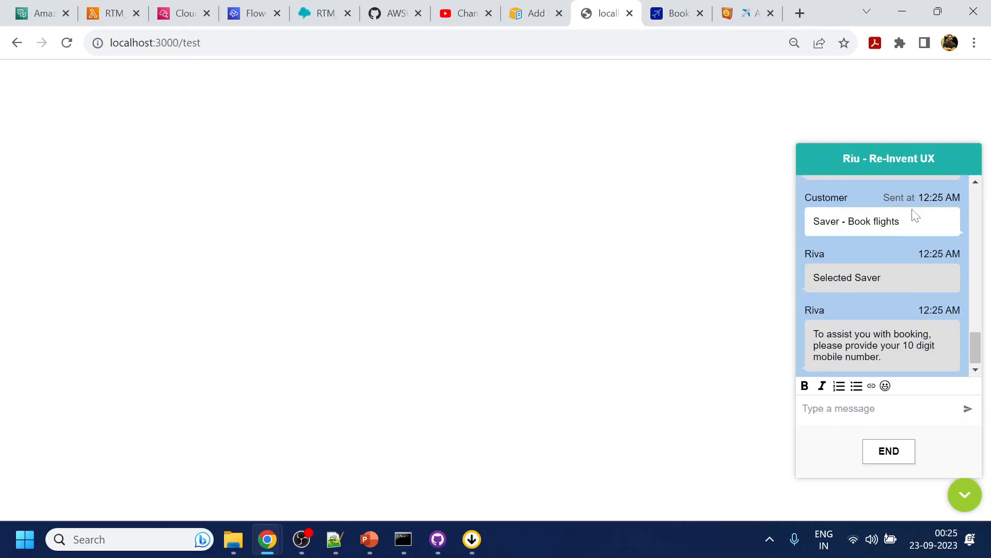
- Send the customer's 10-digit mobile number in the chat
click(847, 409)
text(9898989898)
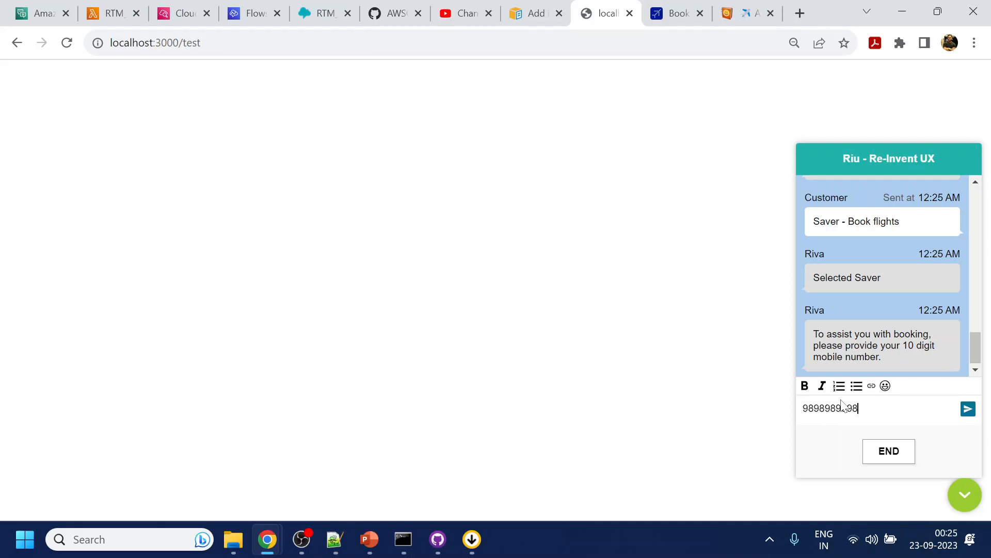
key(Return)
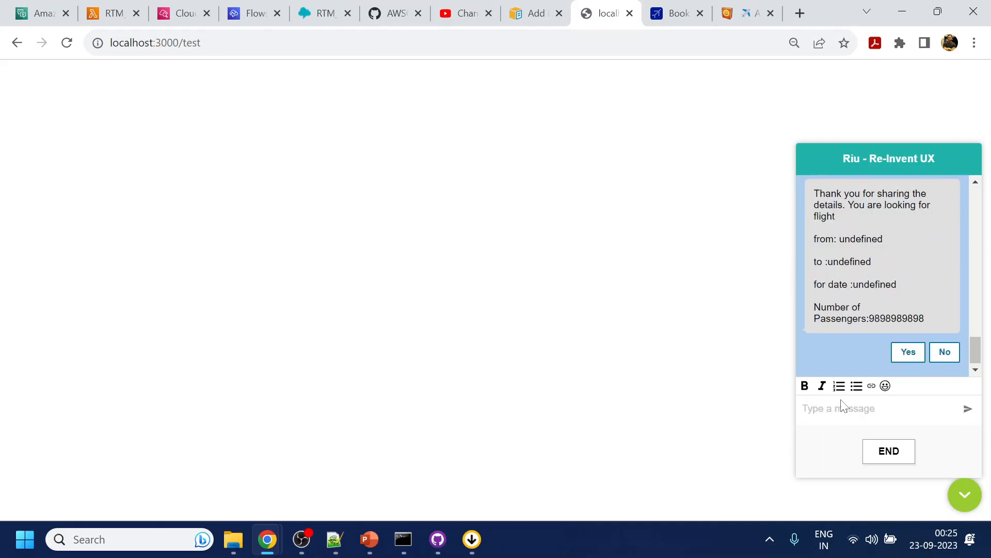
- Compare the bot's mobile number prompt with its reply, checking the Number of Passengers value in the summary
click(906, 352)
scroll(901, 307, up, 3)
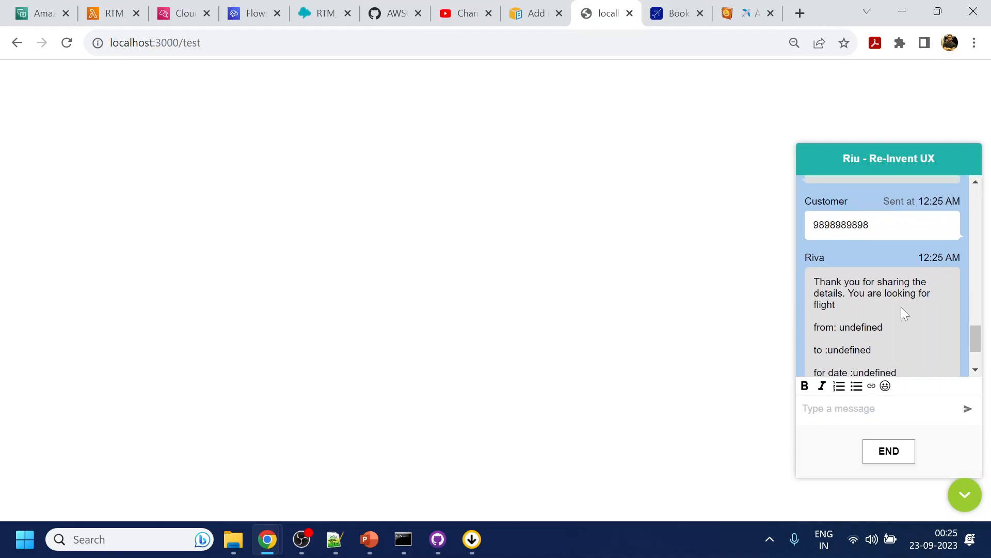
drag(814, 212, 882, 238)
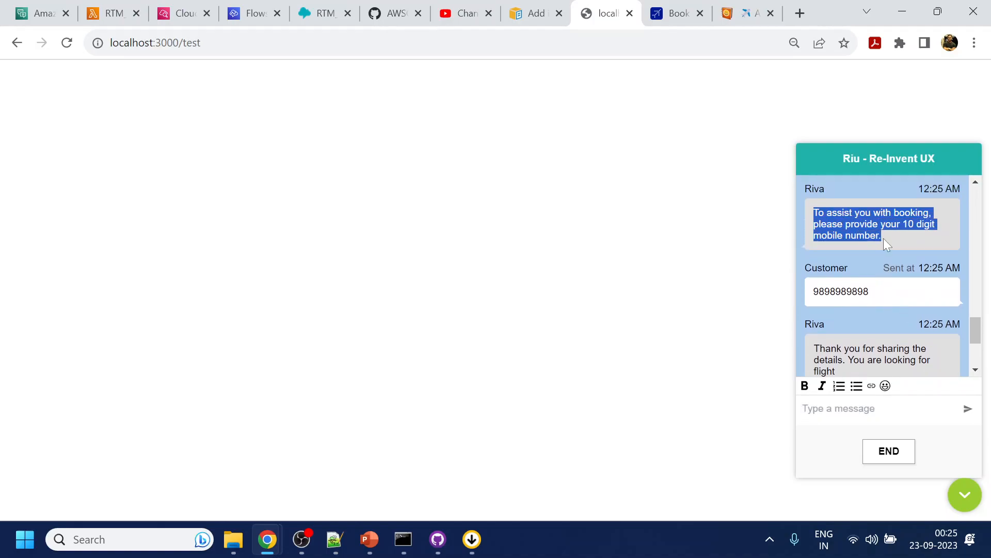
scroll(890, 302, down, 3)
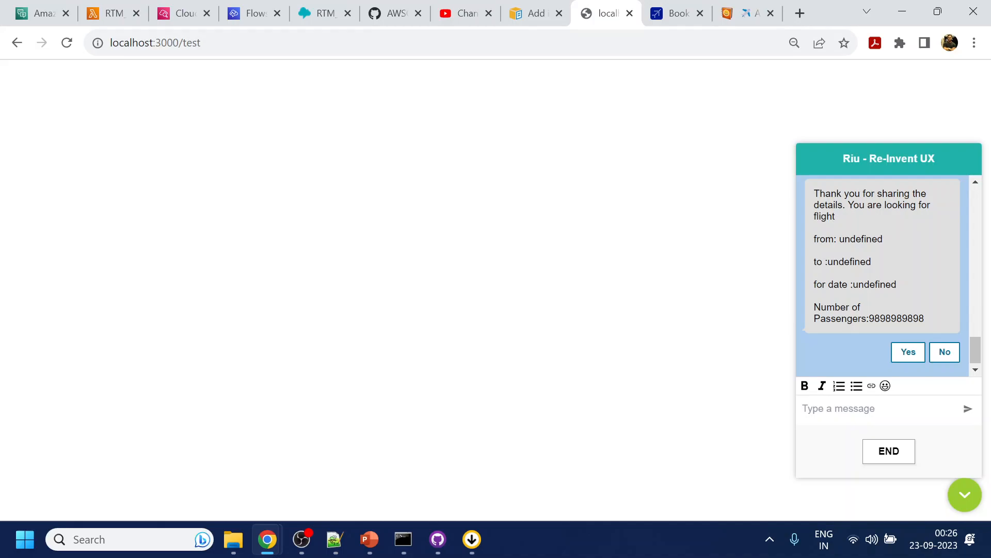
double_click(896, 319)
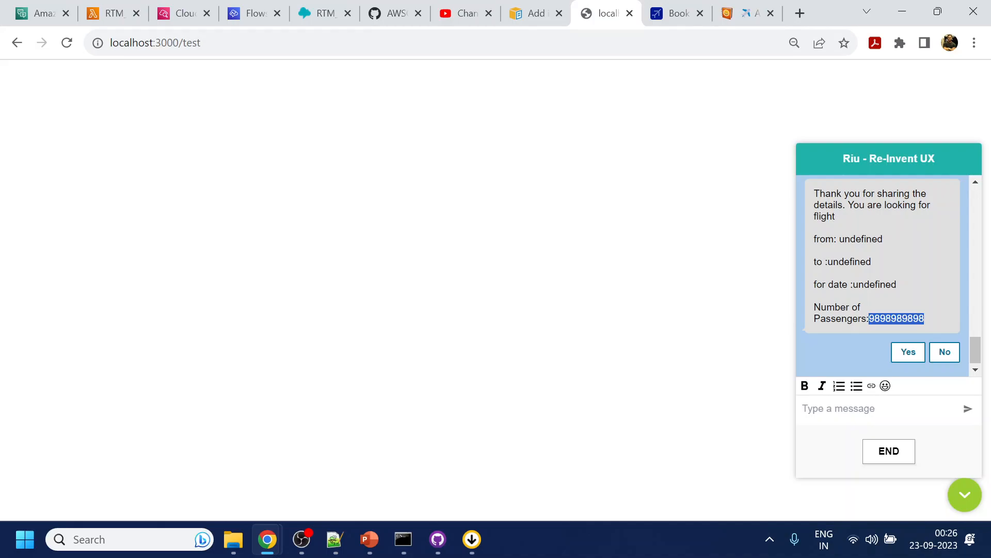
- Accept the repeated flight summary with Yes and choose flight option Select 2 again
click(901, 353)
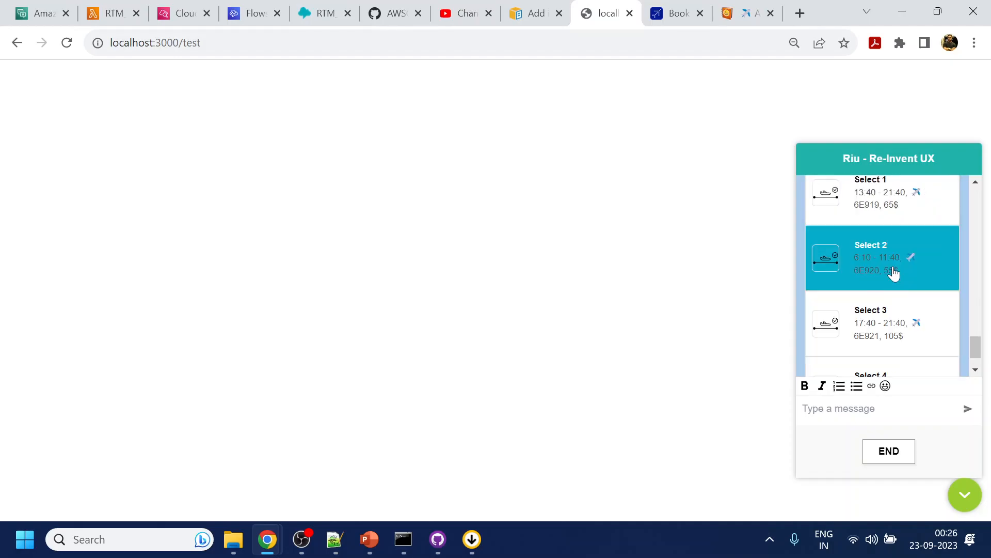
click(893, 273)
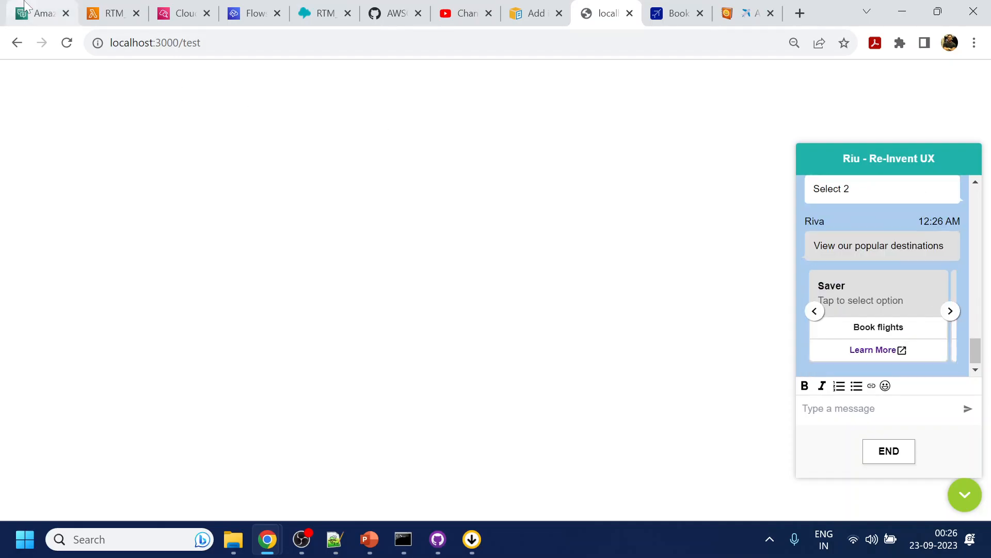
- Switch to the Amazon Lex console and add the existing AskMobileNumber intent to the YesandNo bot
click(44, 8)
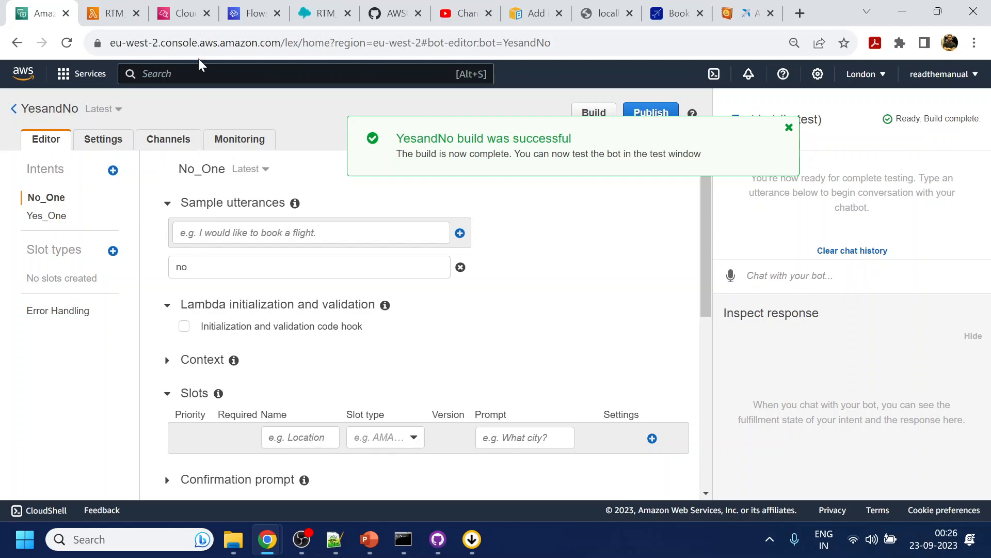
click(113, 170)
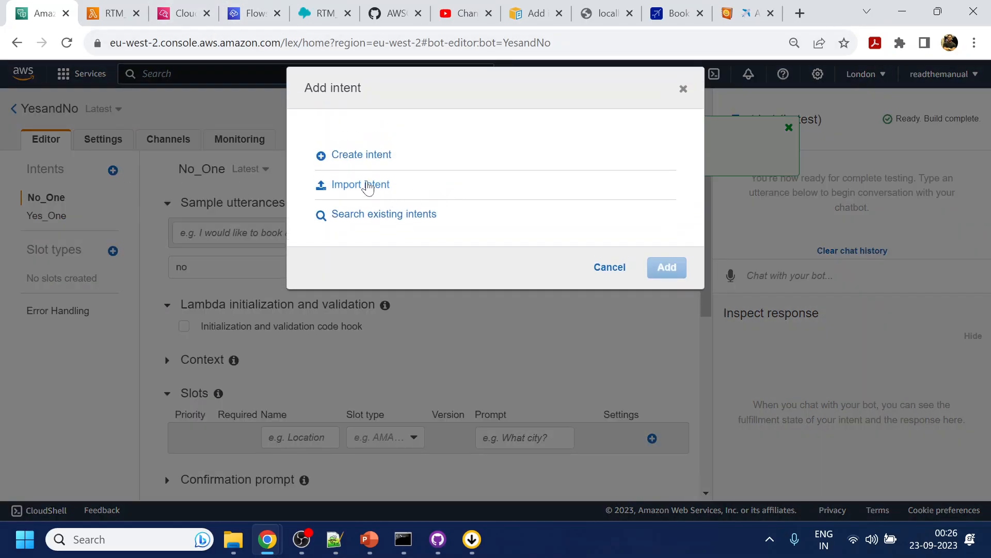
click(371, 216)
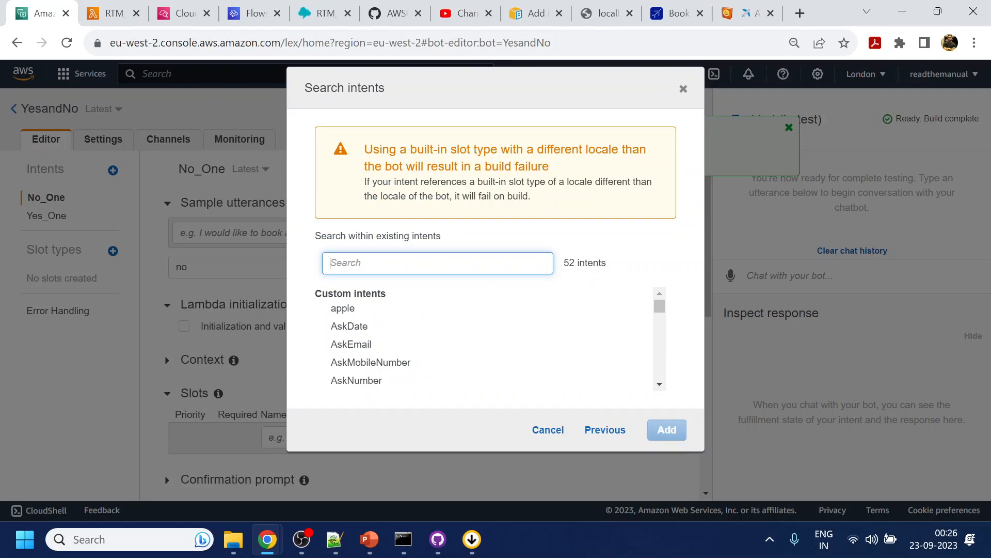
text(ask)
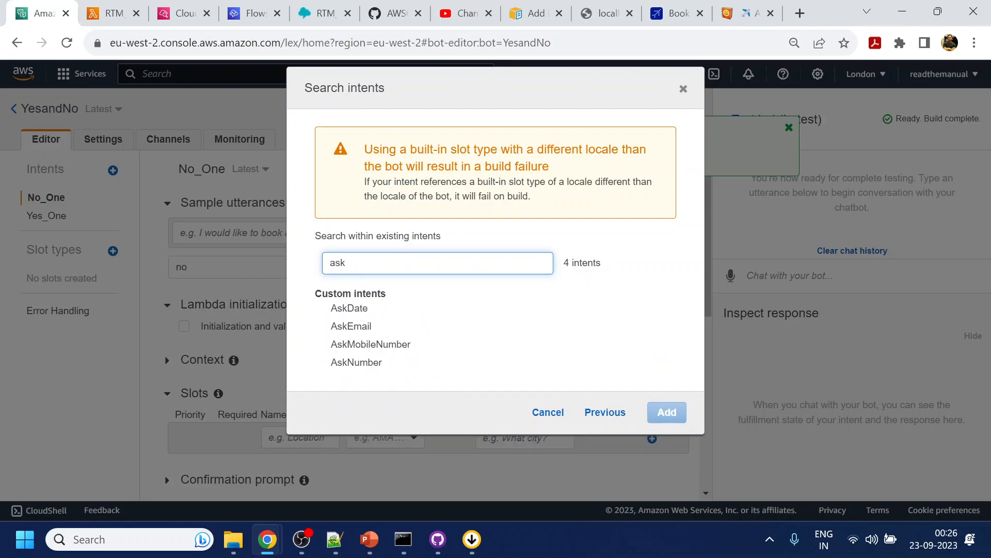
click(388, 341)
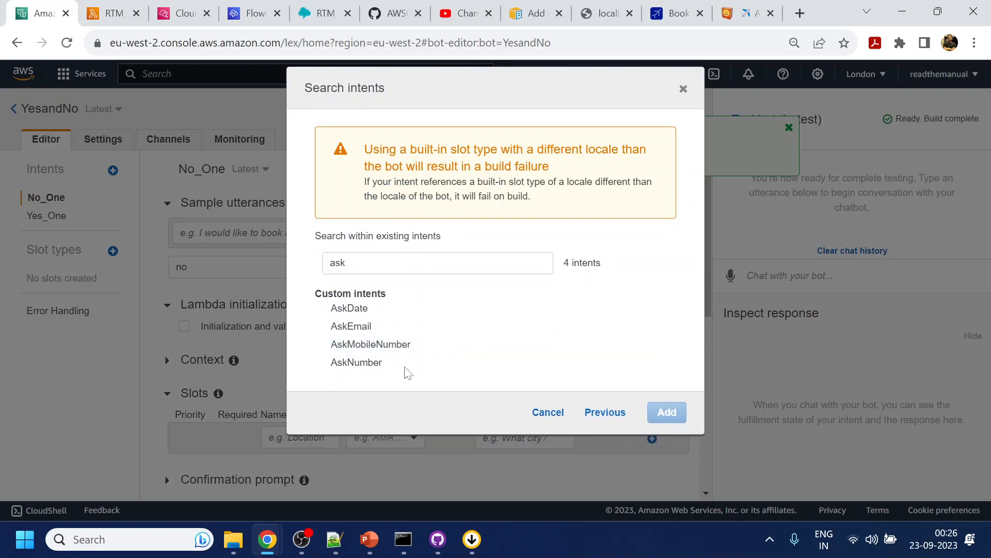
click(380, 345)
click(672, 414)
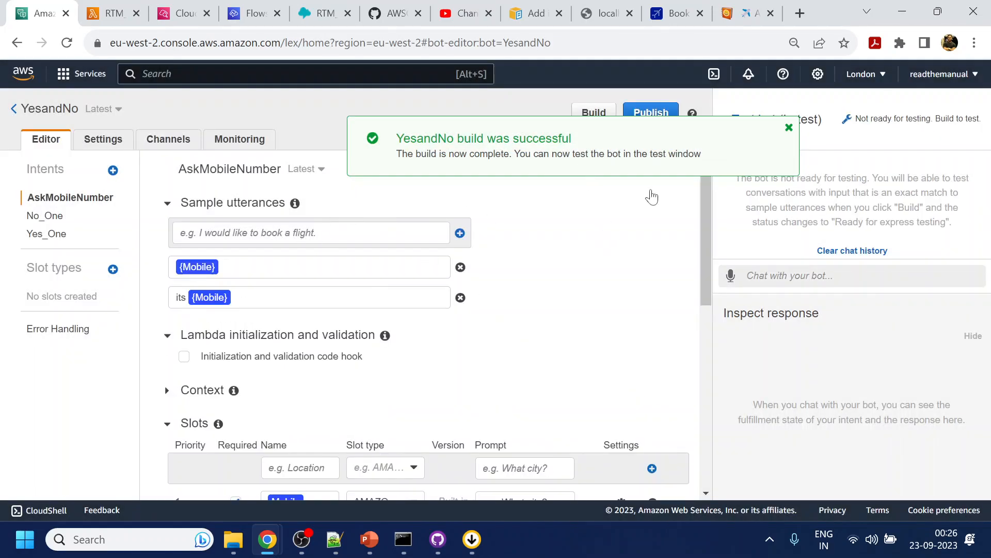
- Review the AskMobileNumber intent's settings and build the YesandNo bot
click(789, 127)
scroll(515, 320, down, 9)
click(221, 459)
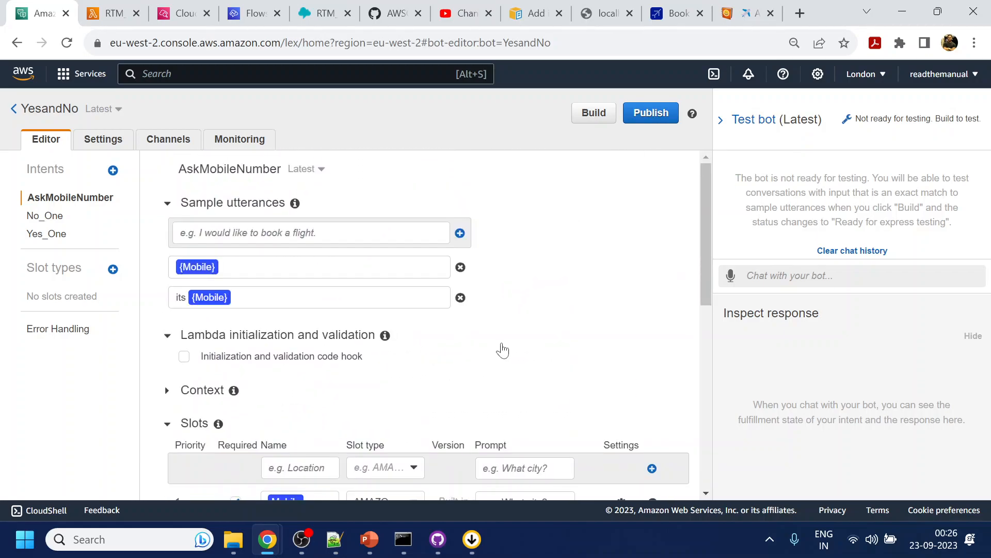
scroll(504, 347, down, 3)
click(593, 114)
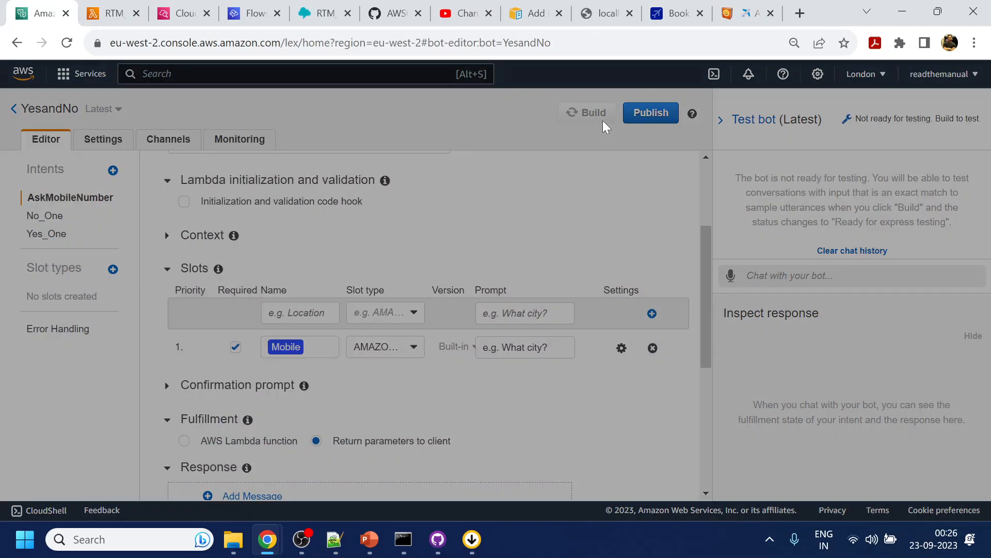
click(671, 195)
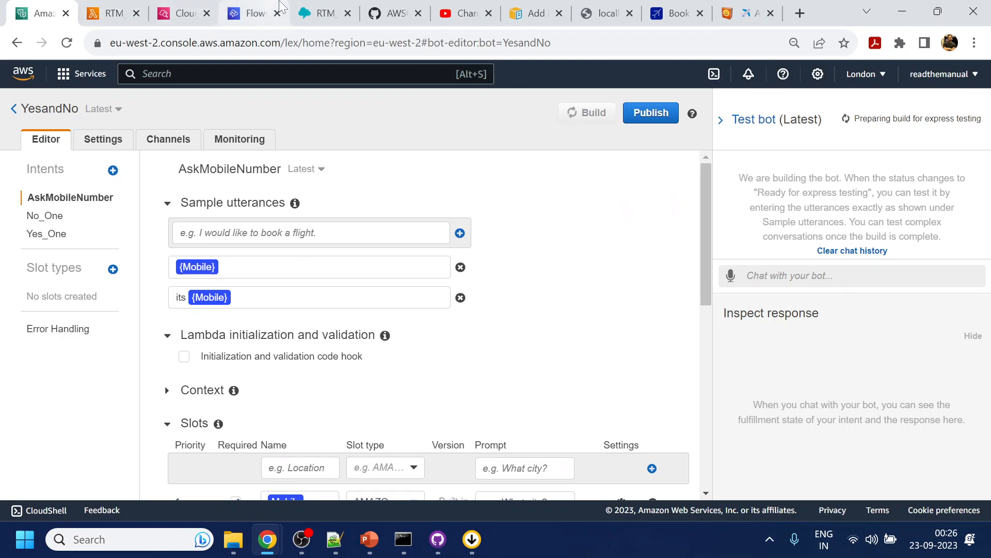
- In the RTM_Booking flow, set the Lex bot of the customer input block for AskMobileNumber to YesandNo (EU: London) (Classic)
click(311, 7)
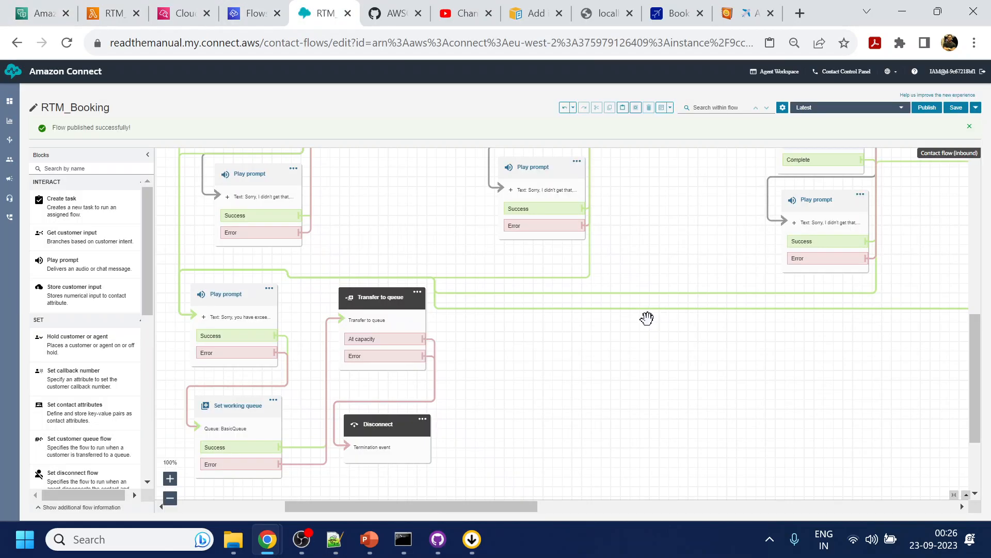
scroll(692, 234, up, 5)
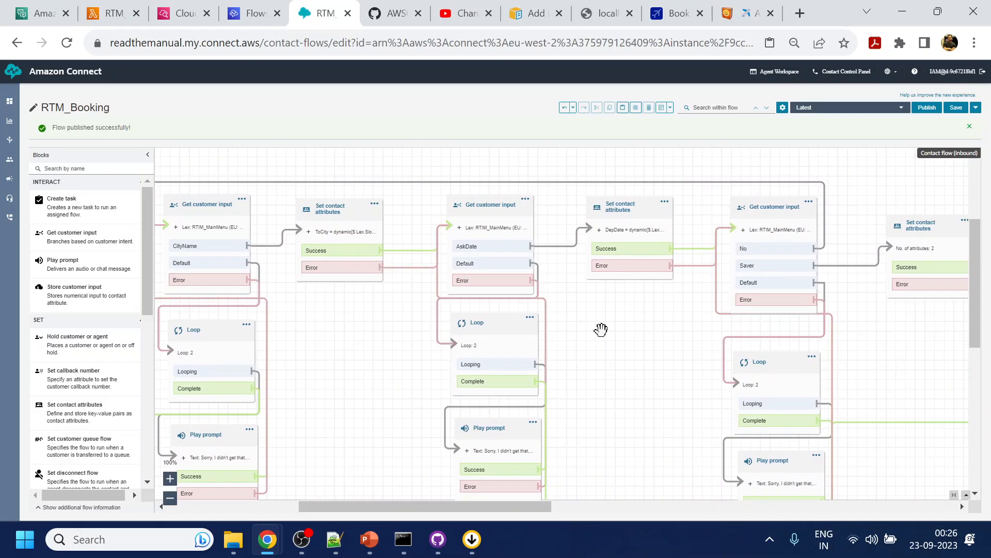
key(ctrl+plus)
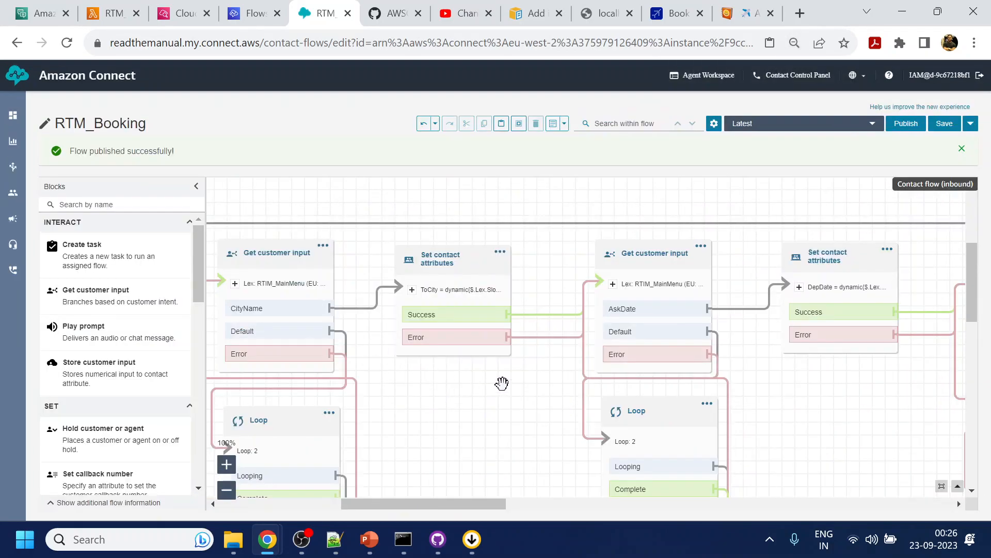
drag(587, 341, 356, 316)
mouse_move(821, 382)
mouse_down()
mouse_move(679, 345)
mouse_move(396, 314)
mouse_up()
drag(713, 318, 537, 404)
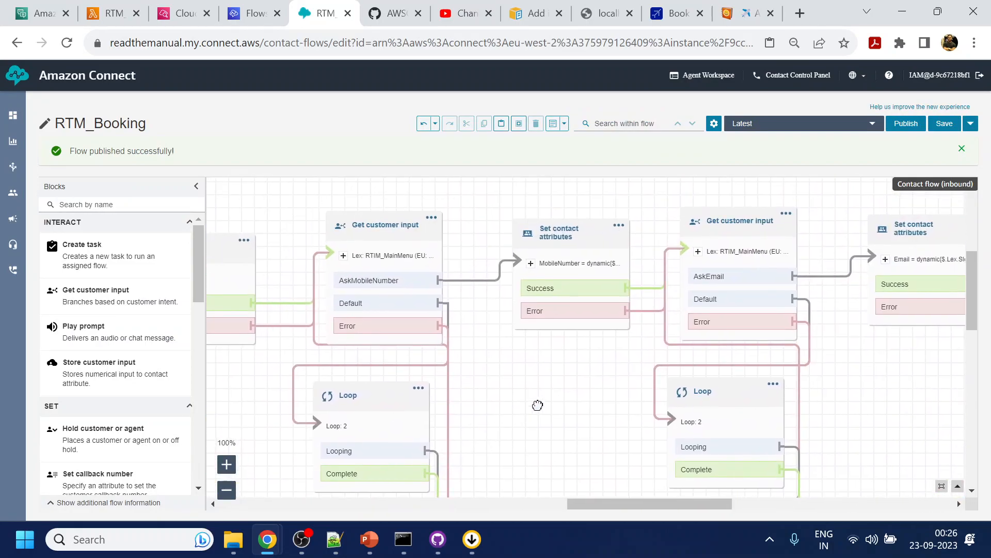
click(399, 233)
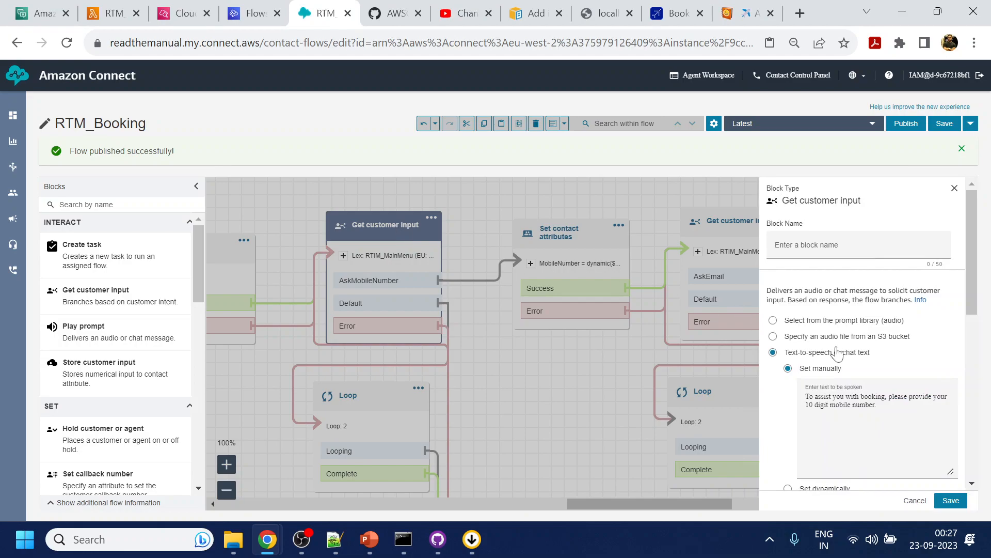
scroll(873, 301, down, 5)
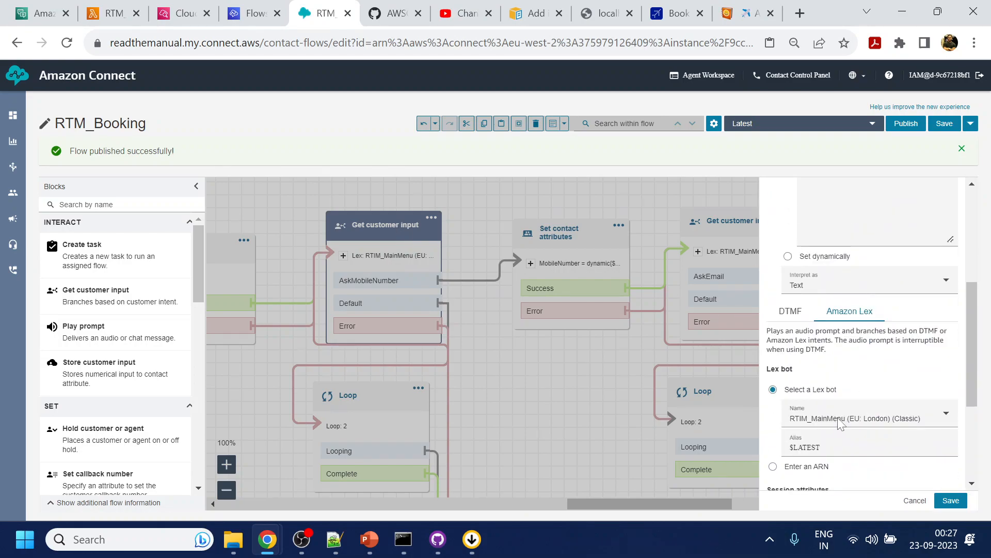
scroll(839, 423, down, 3)
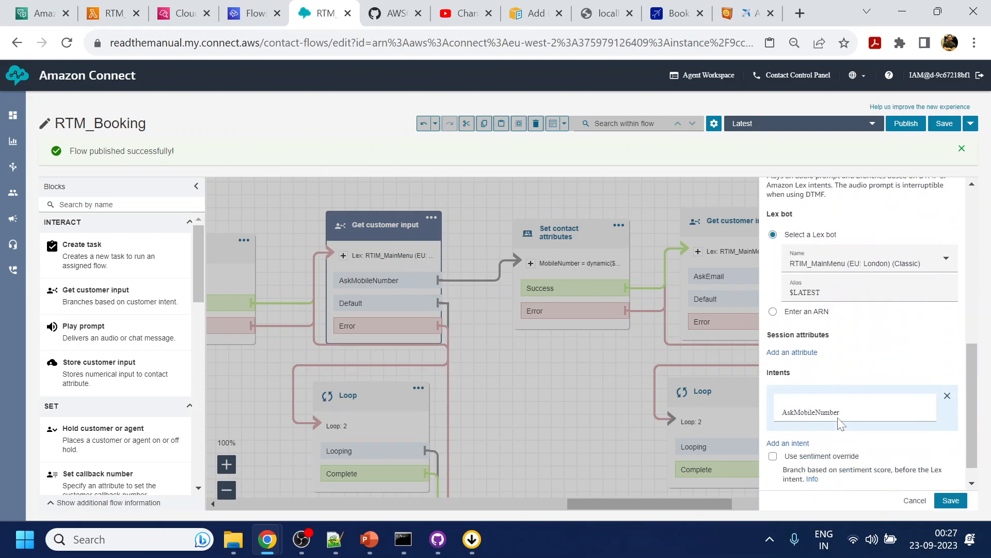
click(850, 265)
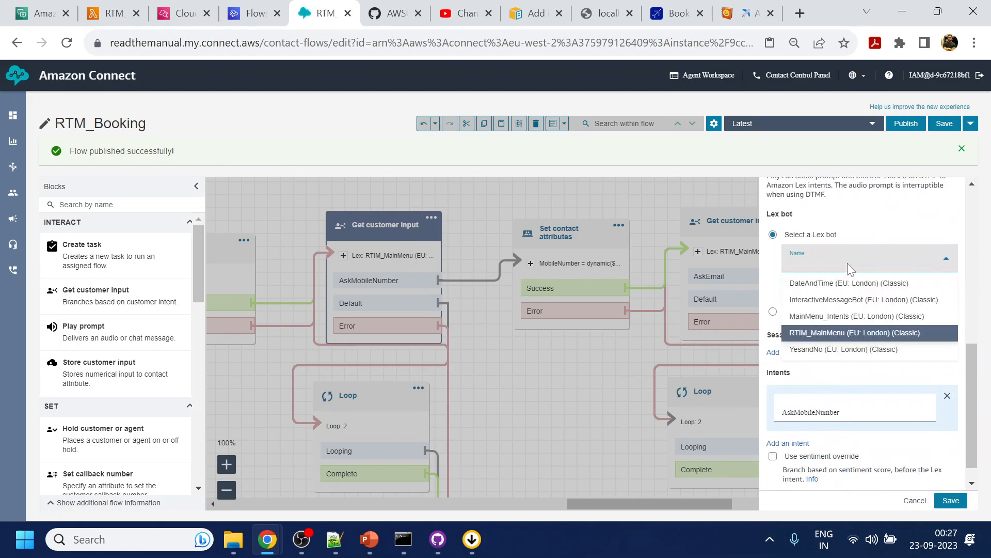
click(849, 349)
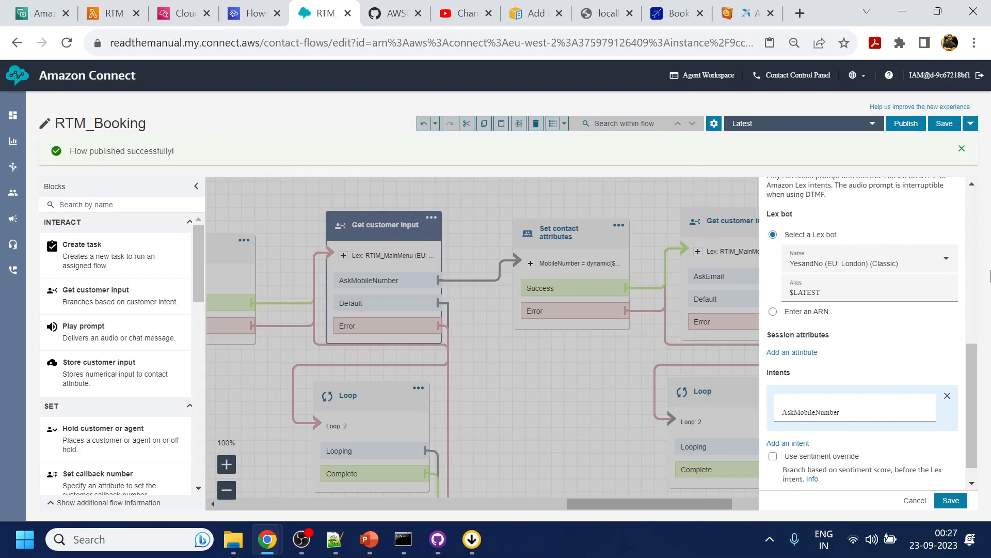
- Return to the Lex console and remove the AskMobileNumber intent from the RTIM_MainMenu bot
click(46, 8)
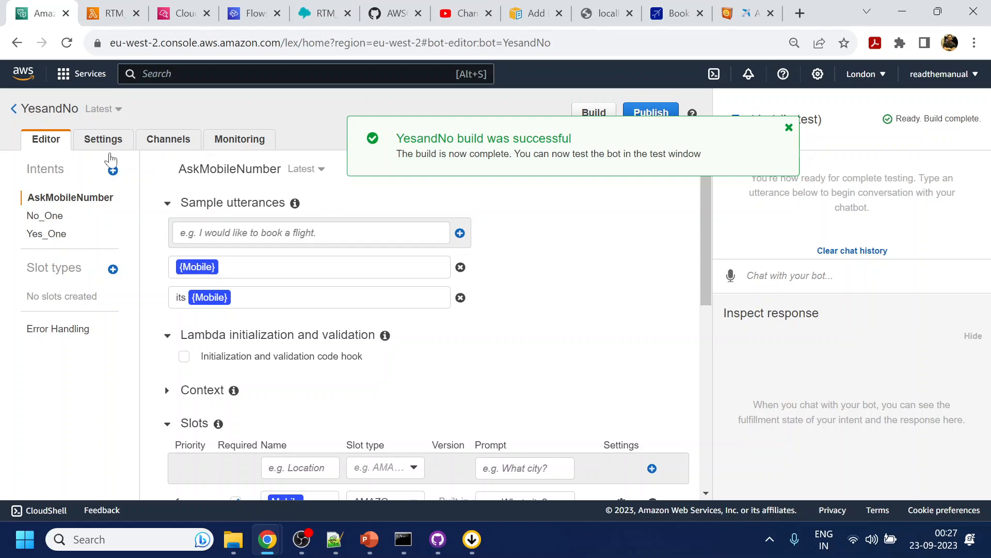
click(14, 109)
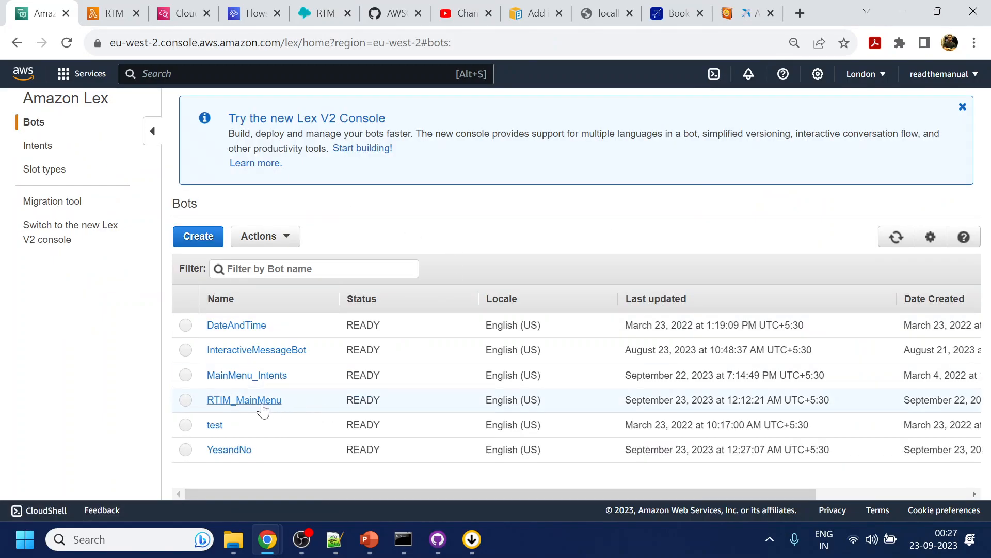
click(250, 400)
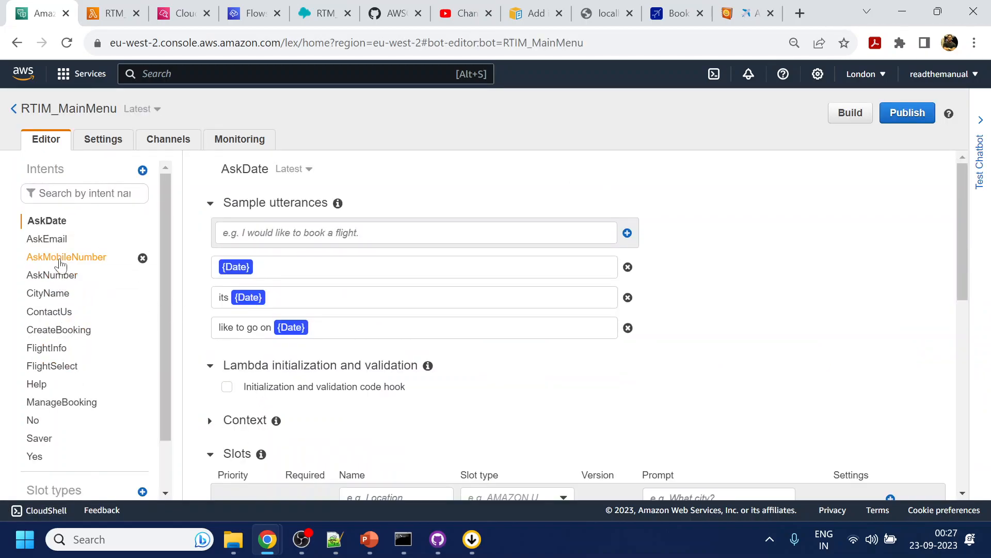
click(142, 259)
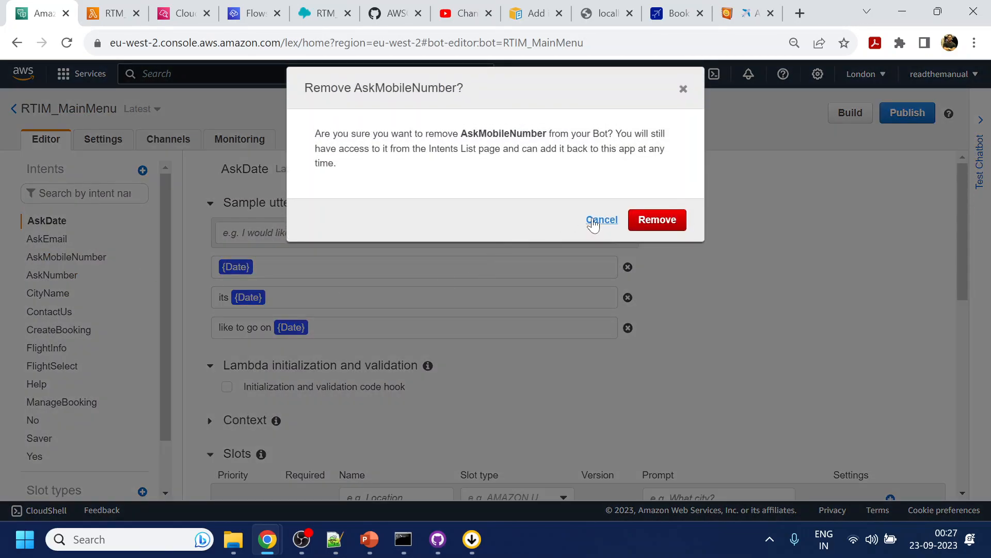
click(653, 221)
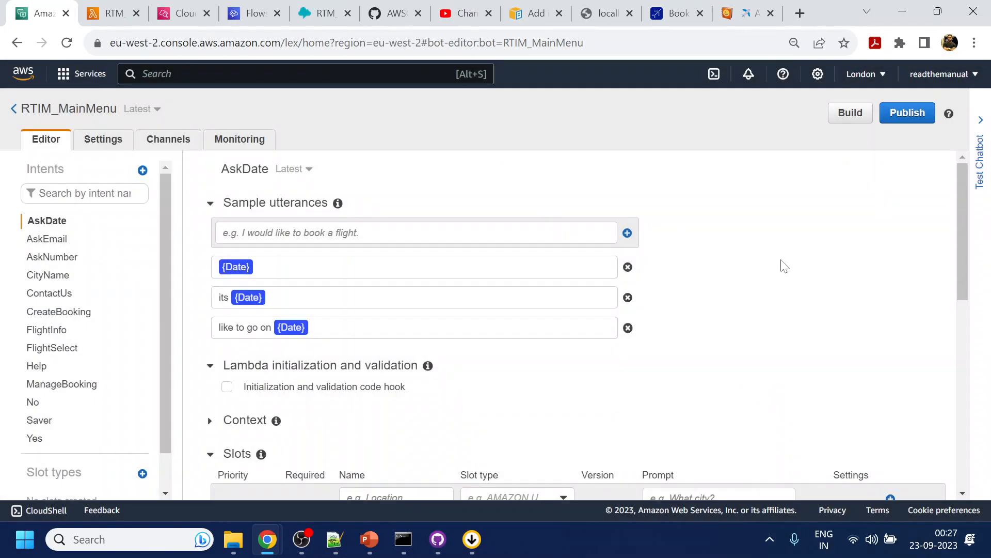
- Build the RTIM_MainMenu bot
scroll(784, 266, down, 5)
scroll(784, 265, down, 2)
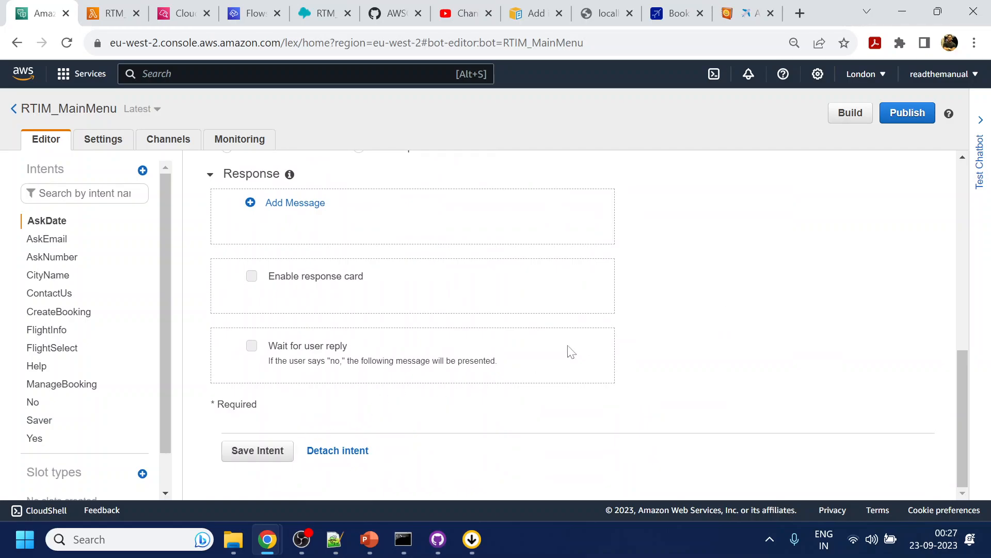
click(829, 122)
click(657, 194)
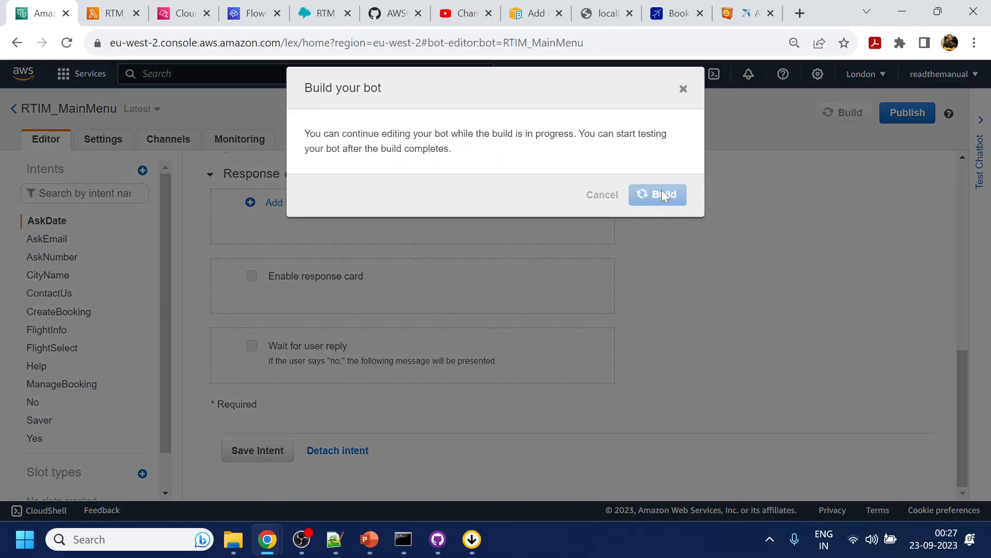
- Save the mobile number input block in Amazon Connect and publish the RTM_Booking flow
click(330, 11)
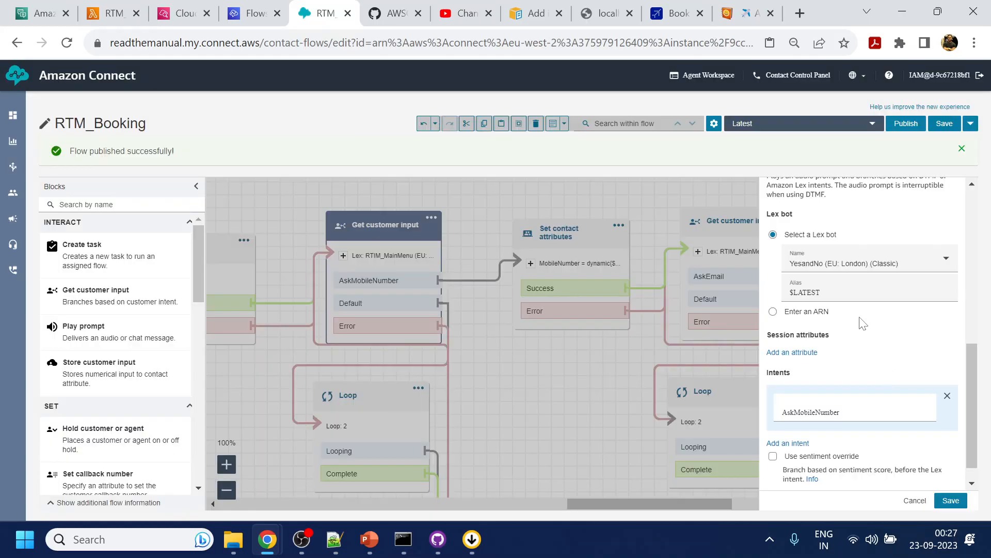
scroll(828, 431, down, 1)
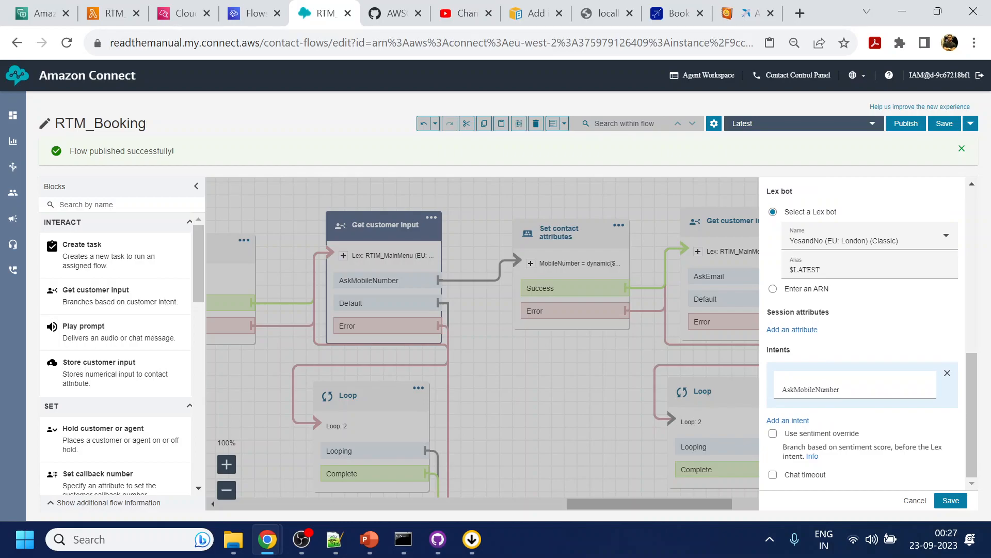
click(951, 500)
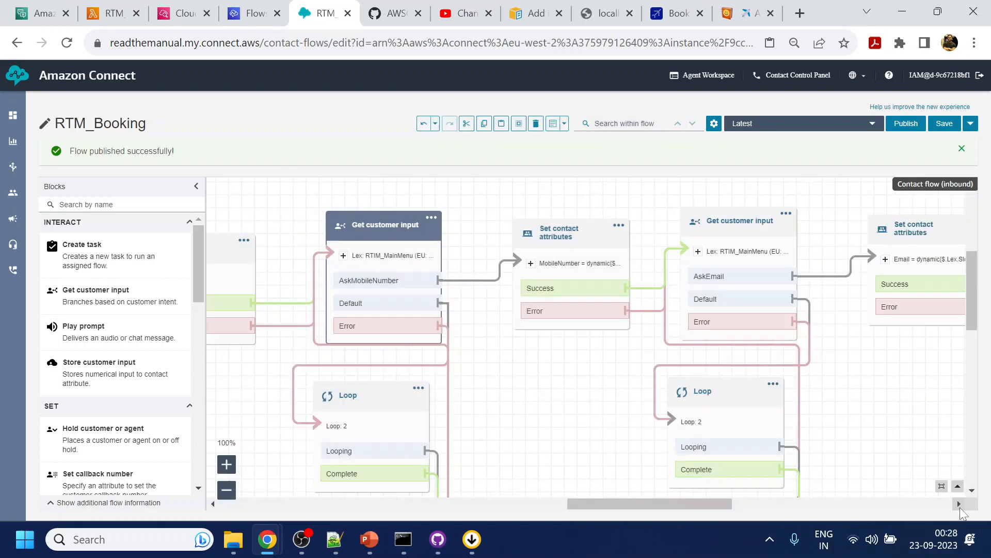
click(896, 125)
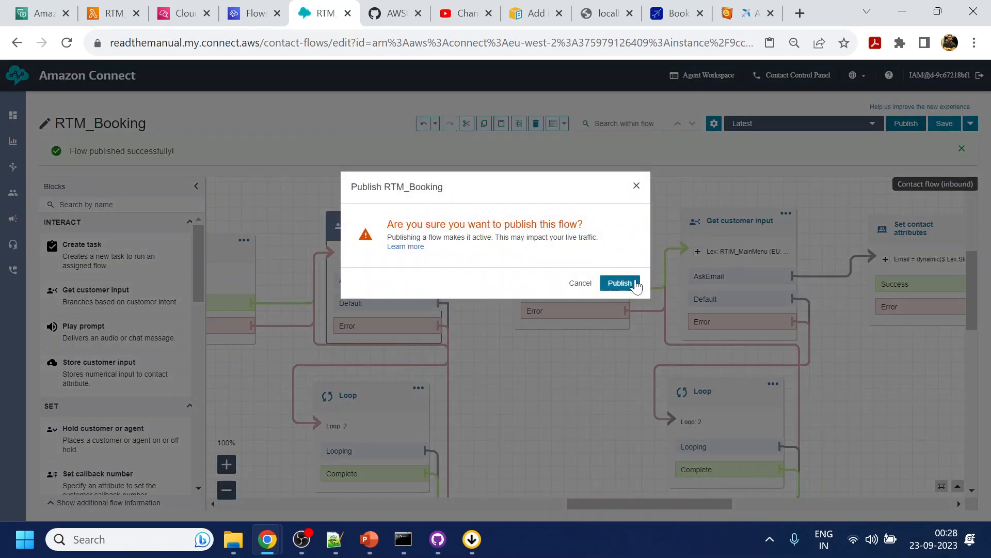
click(621, 282)
- Check the RTIM_MainMenu build status, then end the current customer chat on localhost:3000/test and start a new one
click(37, 10)
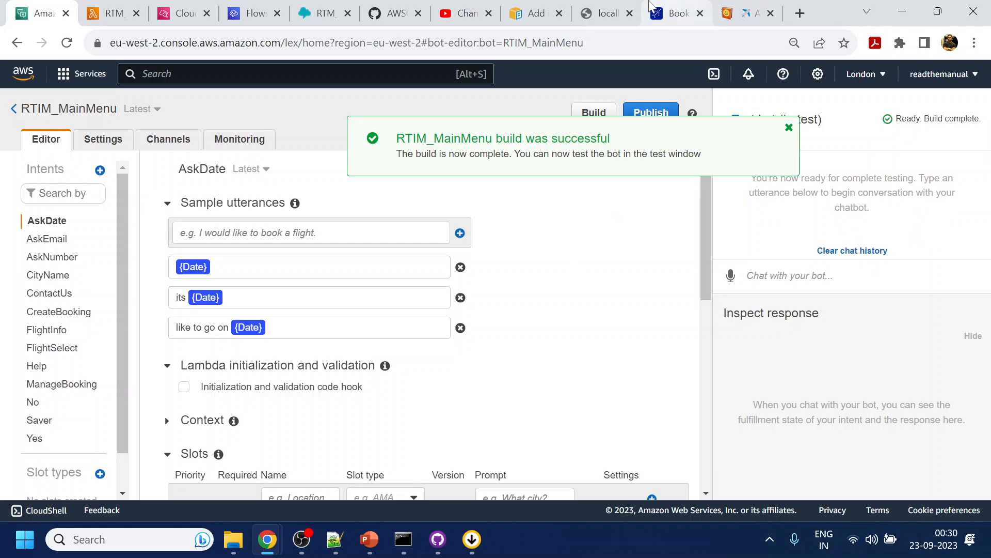
click(611, 8)
click(896, 448)
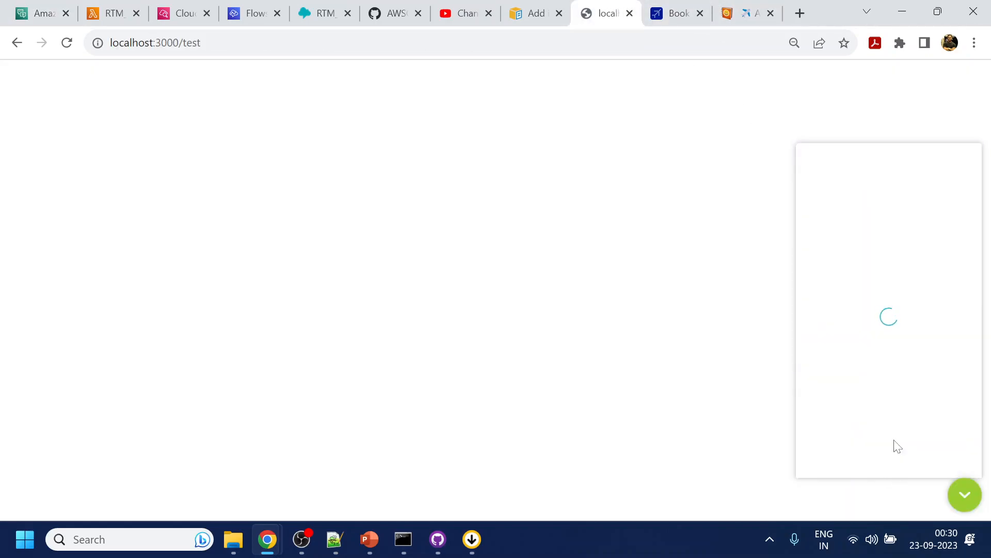
click(962, 503)
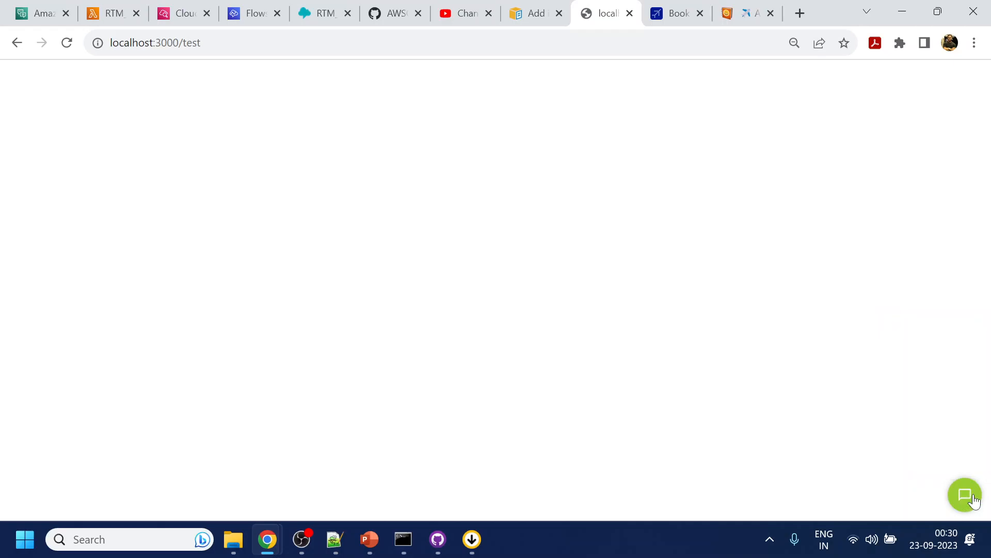
click(972, 498)
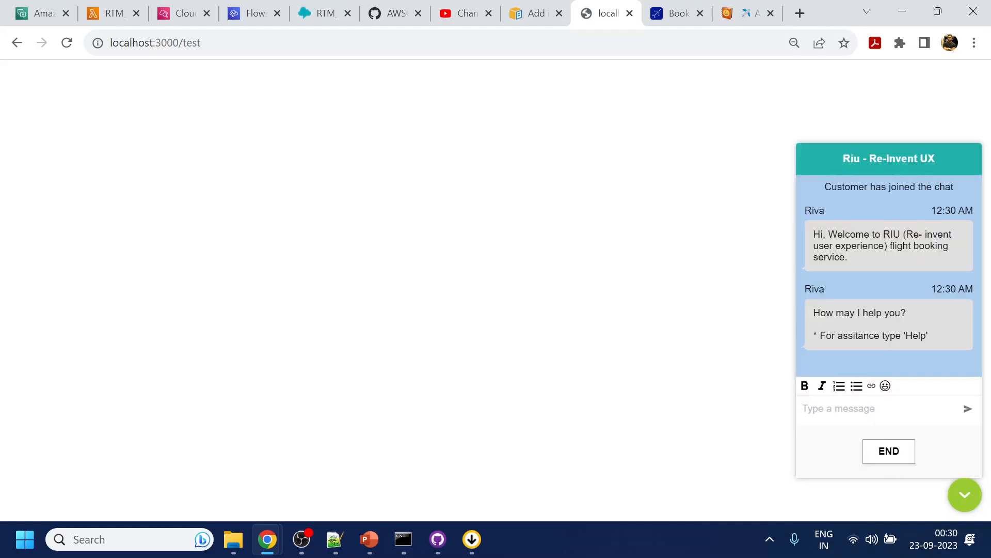
- Send "help" in the new chat and choose the Book a Flight option
text(help)
key(Return)
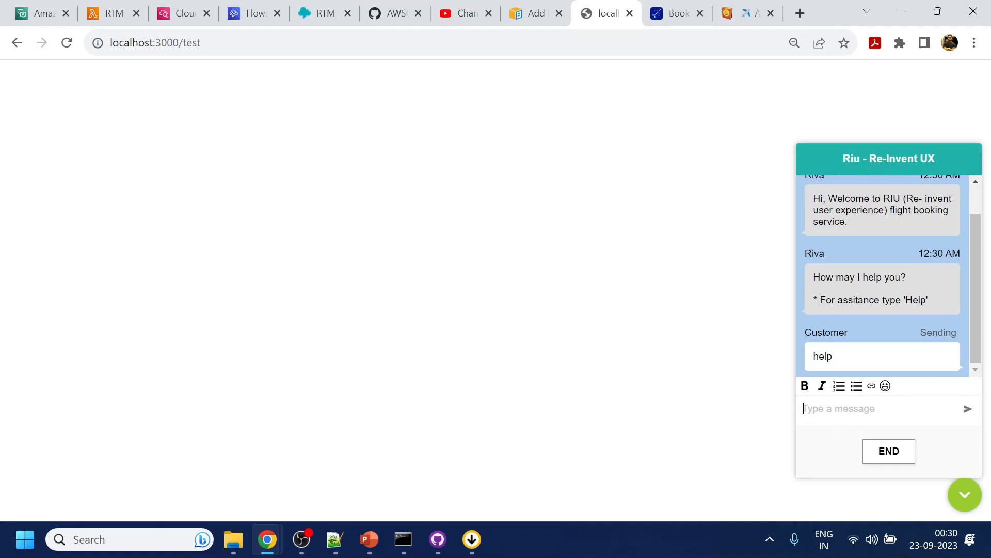
click(895, 313)
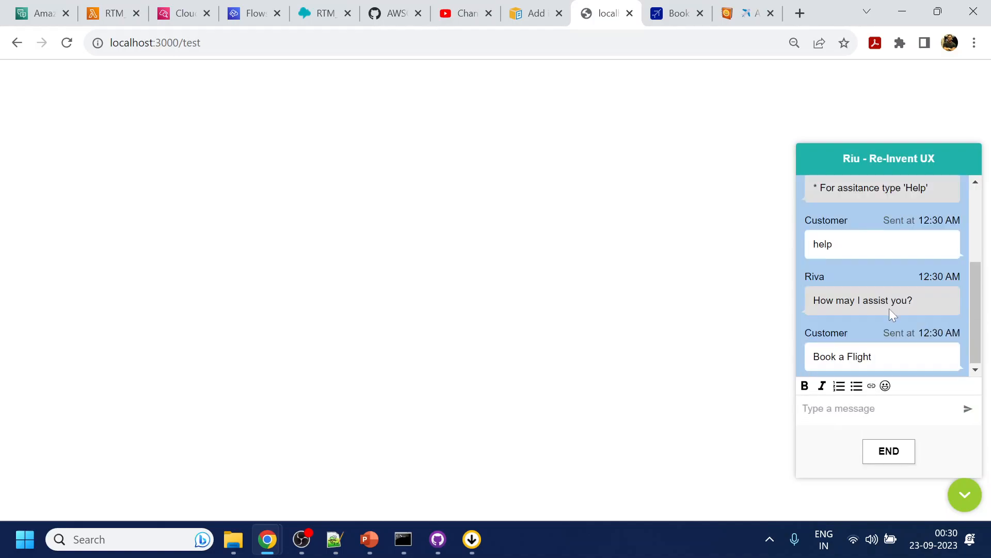
- Answer the flight booking questions with pune as origin, kolkata as destination, today as departure date, and 2 passengers
click(871, 412)
text(pune)
key(Return)
text(kolkata)
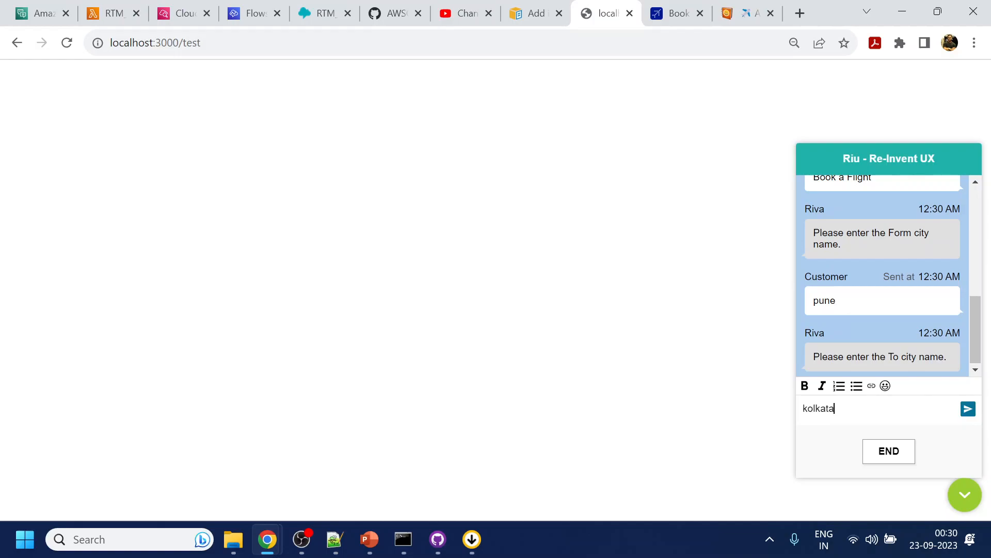
key(Return)
text(today)
key(Return)
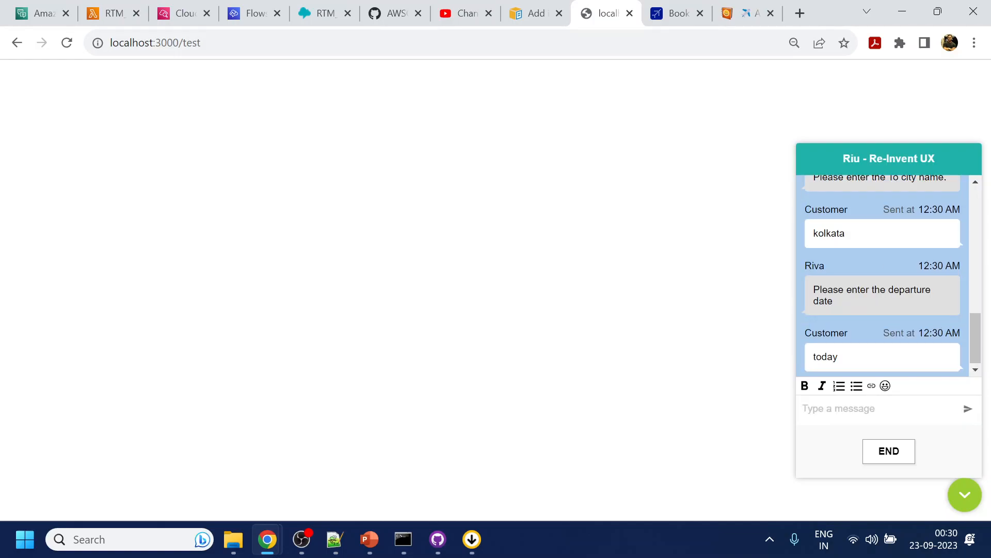
text(2)
key(Return)
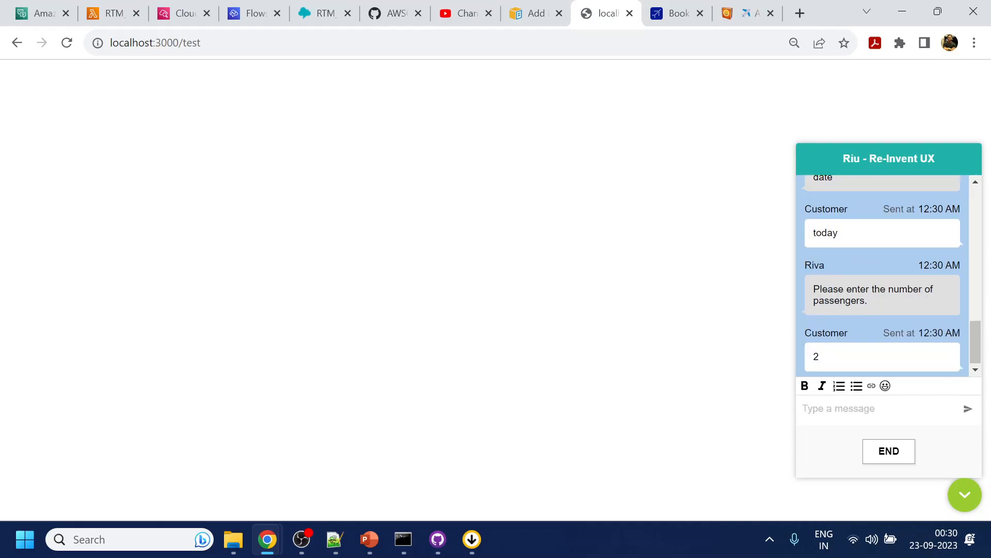
- Confirm the trip details and choose flight option Select 3 with the Saver plan's Book flights option
click(909, 355)
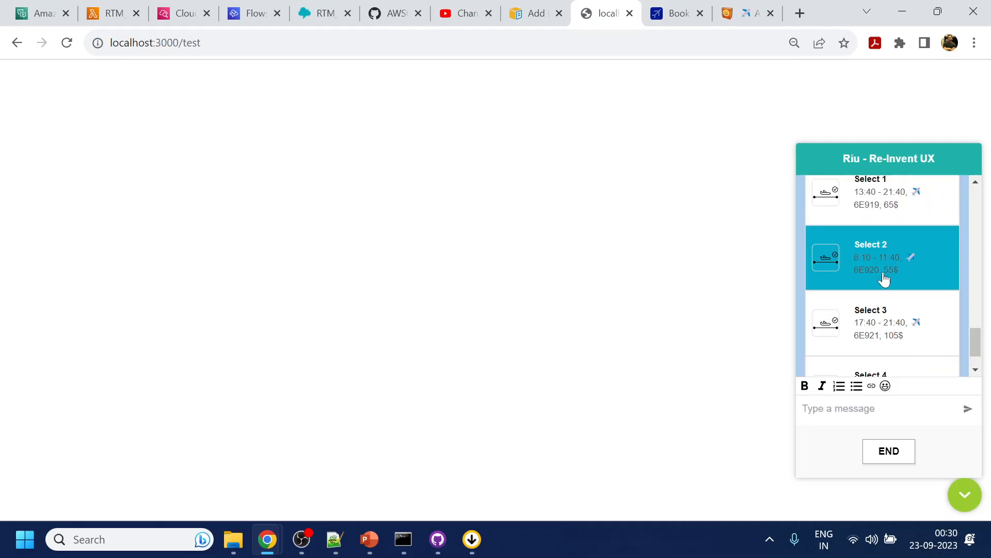
click(882, 333)
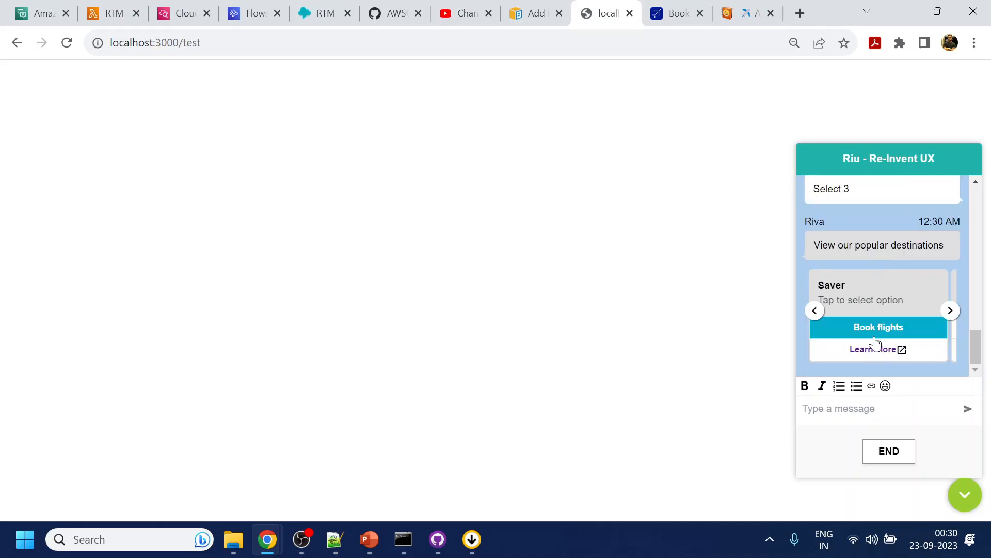
click(878, 328)
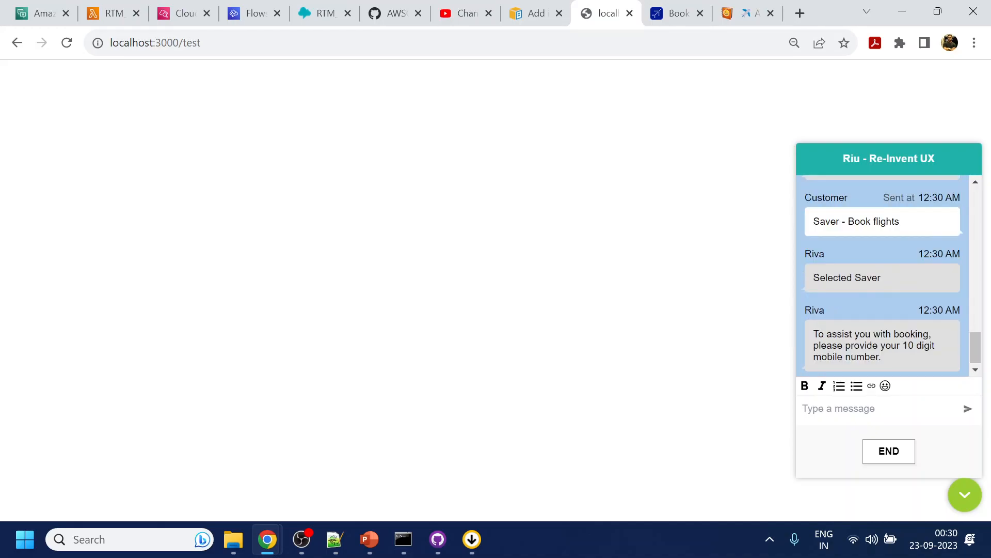
- Send the customer's 10-digit mobile number and e-mail address in the chat when requested
click(853, 408)
text(98)
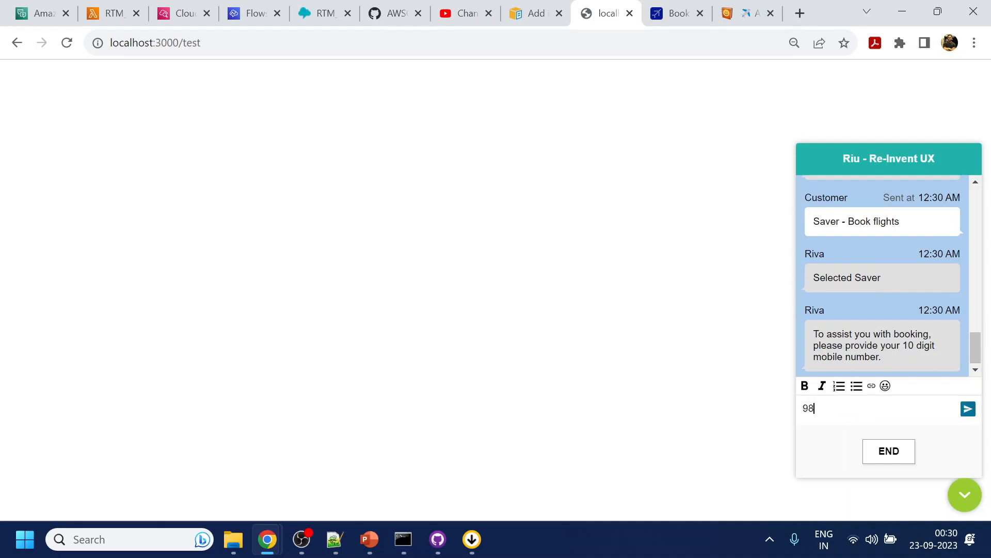
text(98989898)
key(Return)
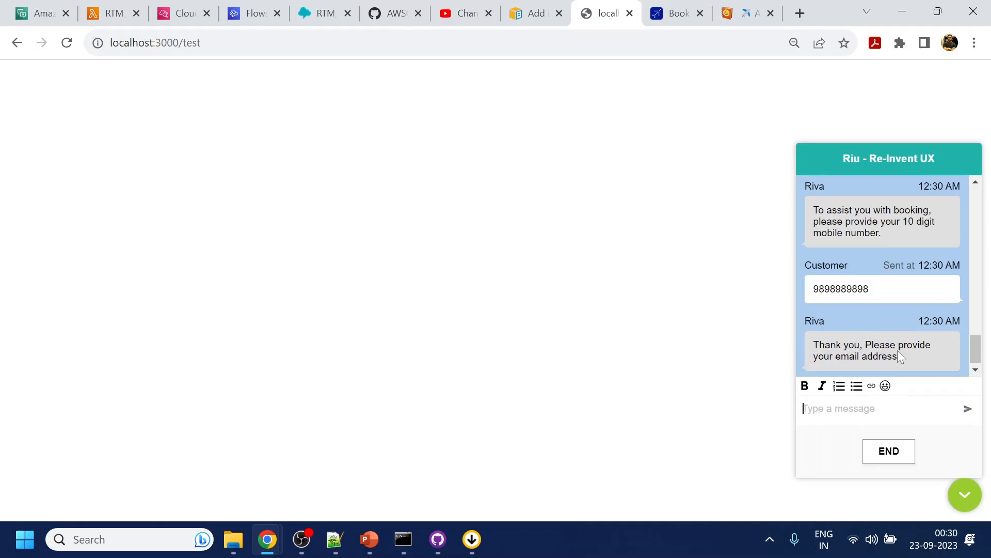
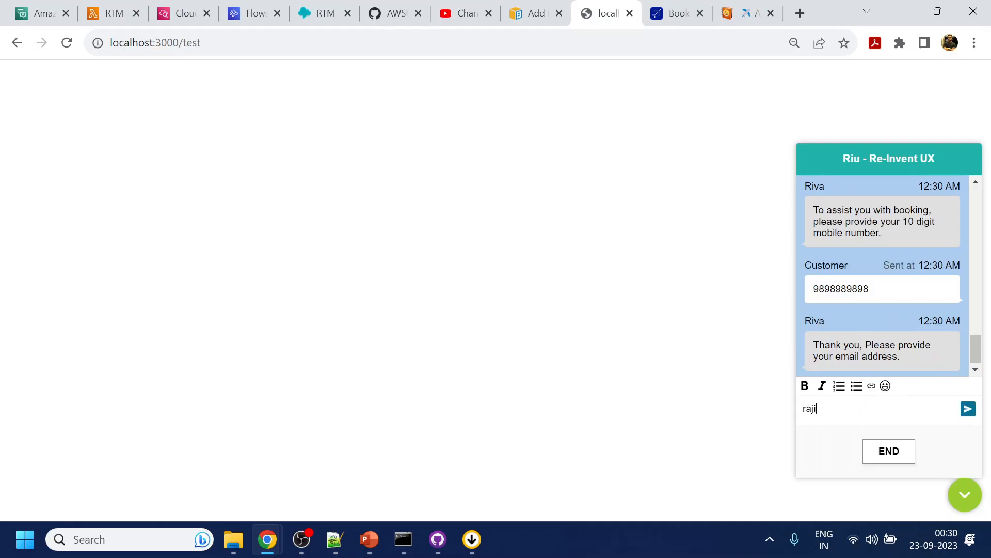
key(Return)
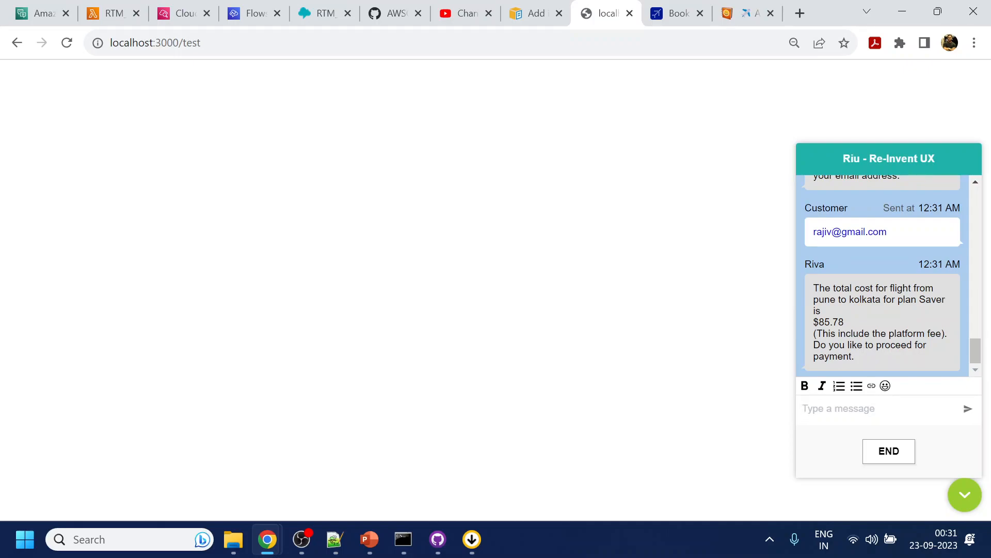
- Check the route and the payment question wording in the chatbot's total cost message
drag(814, 299, 880, 299)
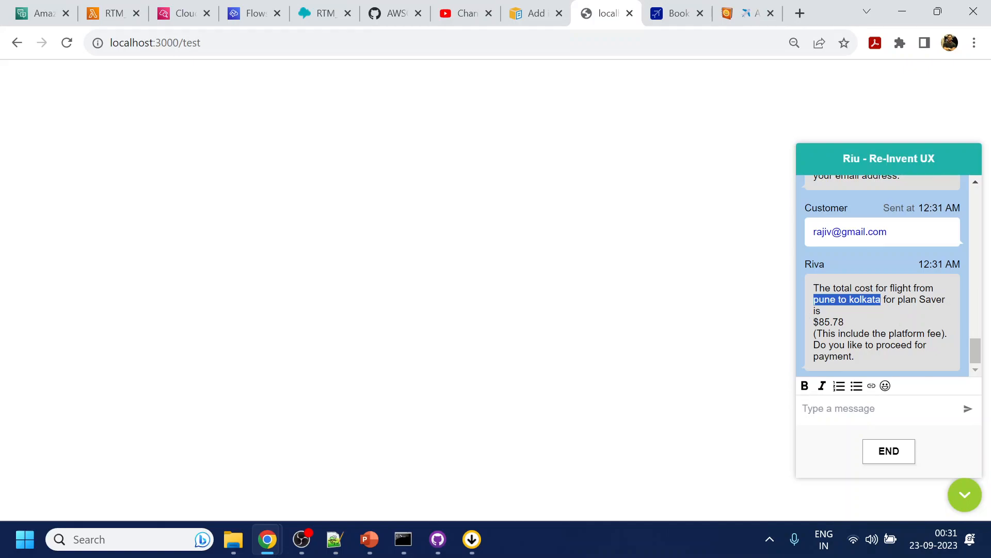
click(869, 407)
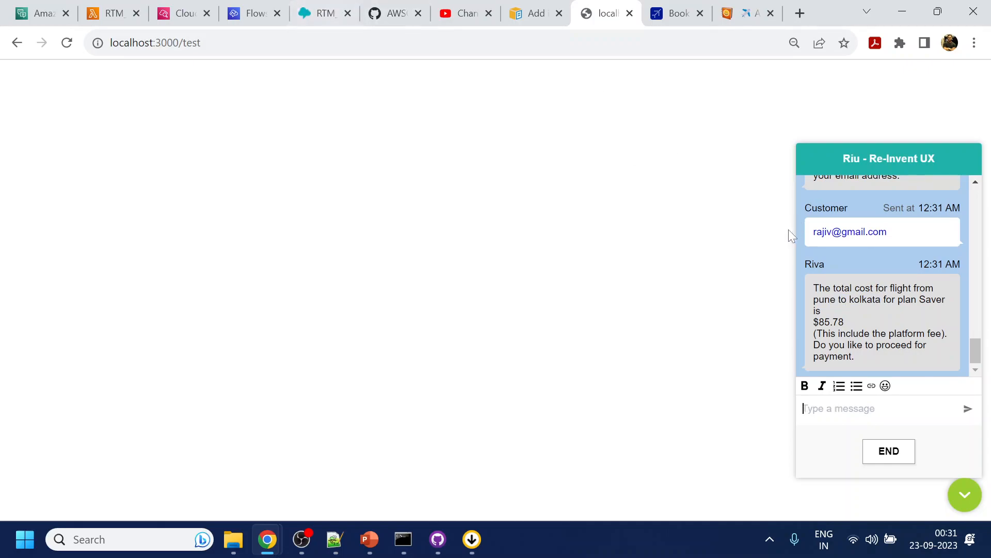
drag(813, 345, 928, 351)
click(887, 357)
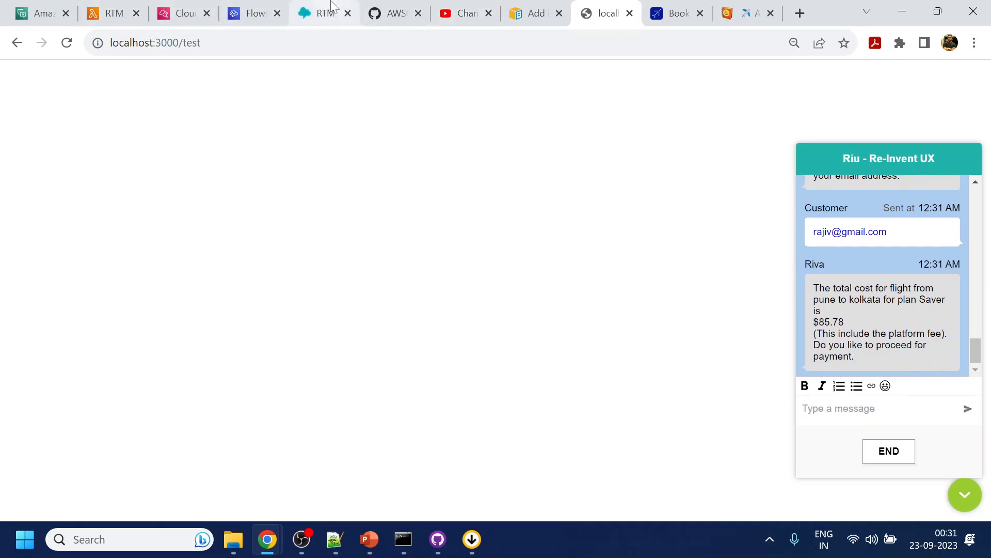
- In the RTM_Booking flow in Amazon Connect, end the payment prompt with "Do you like to proceed for payment?" and publish the flow
click(318, 10)
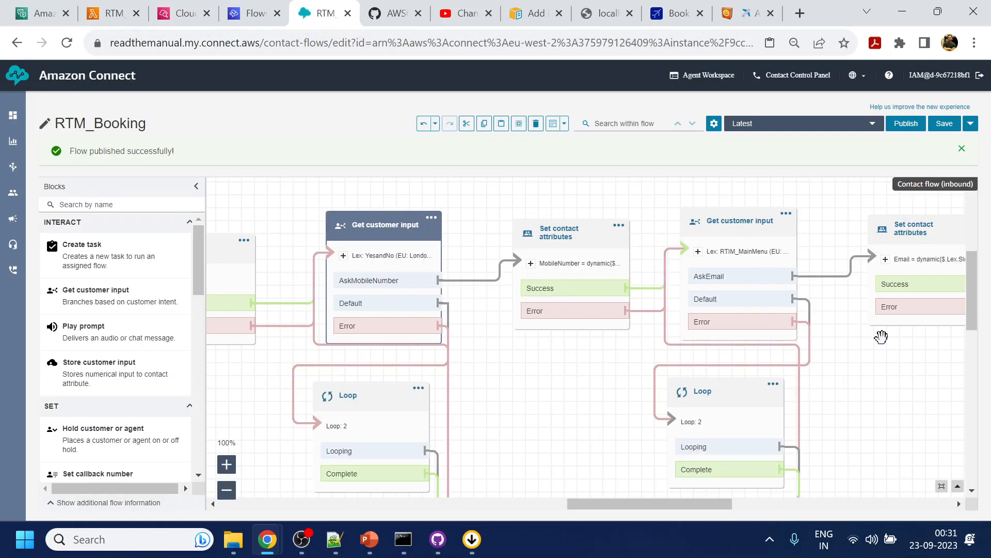
click(746, 228)
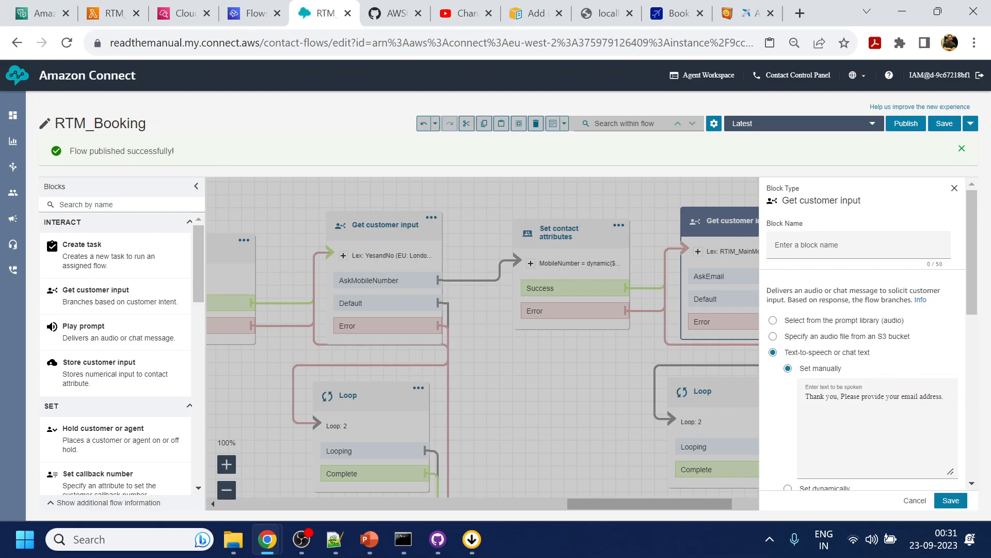
click(915, 500)
scroll(910, 354, right, 5)
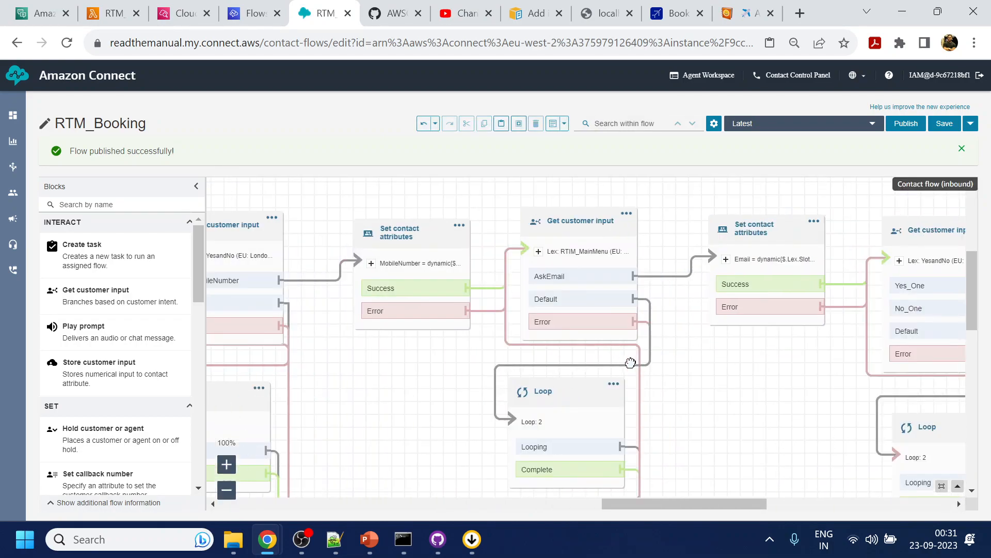
click(799, 242)
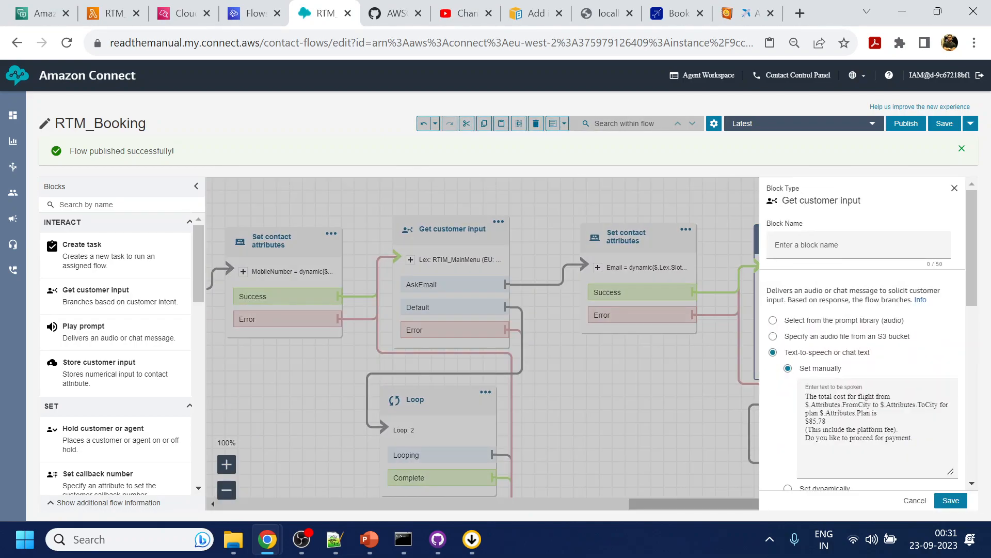
click(915, 437)
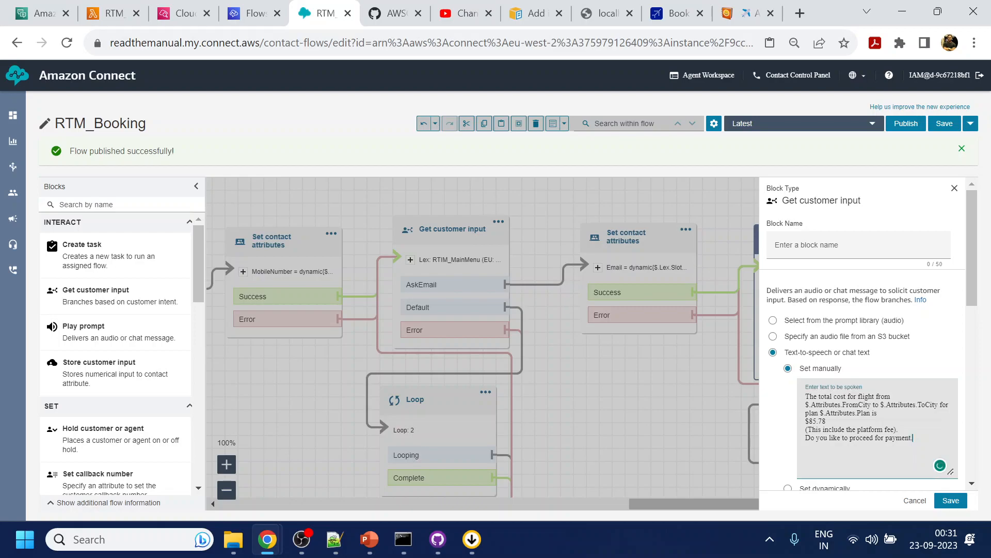
click(951, 500)
click(906, 124)
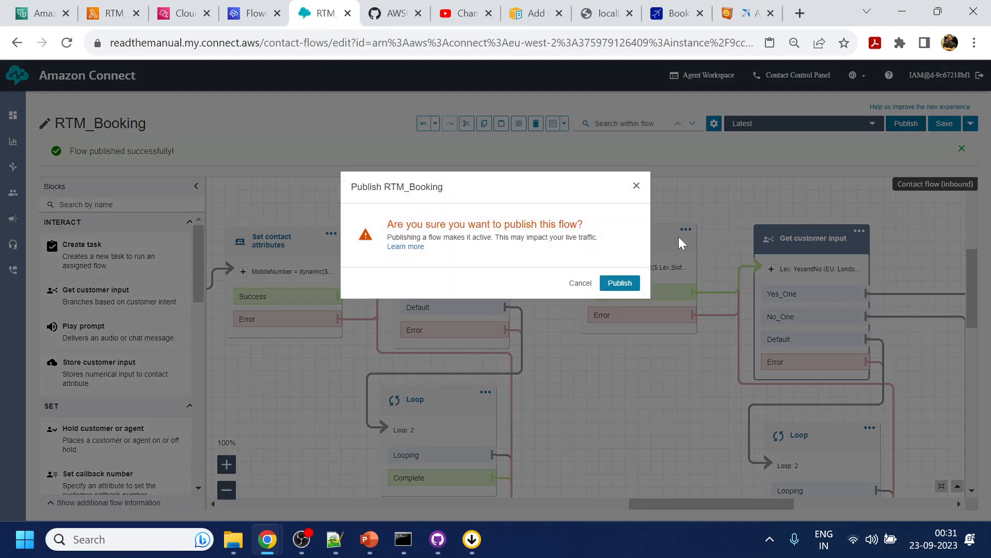
click(619, 282)
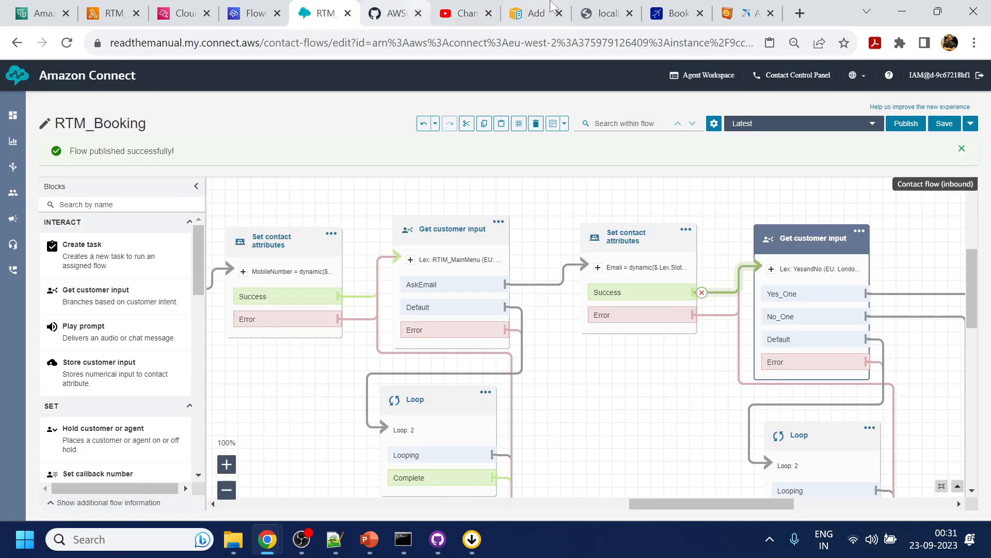
- Return to the customer chat on localhost:3000/test and answer "yes" to the payment question
click(601, 12)
text(yes)
key(Return)
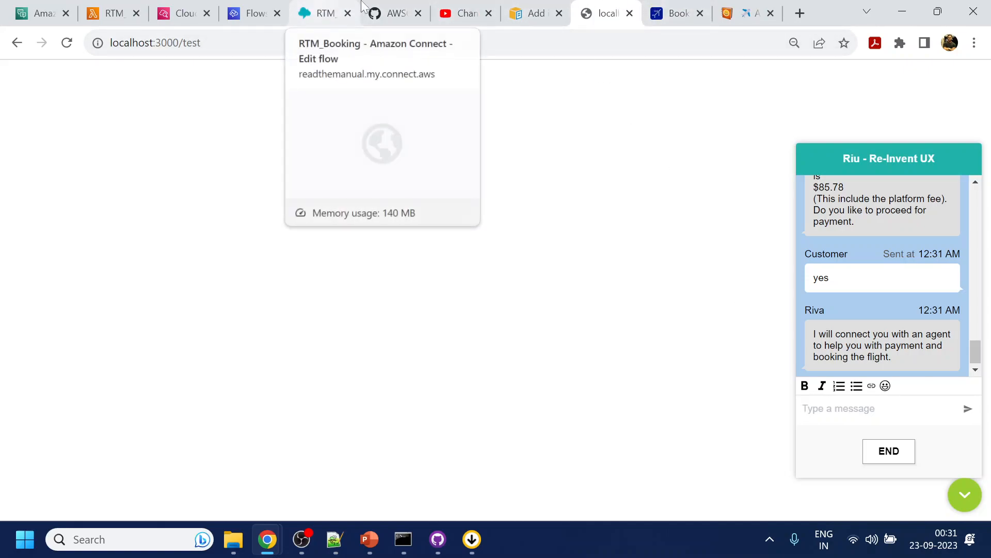
- Switch to the Amazon Connect Agent Workspace and accept the incoming customer chat
mouse_move(267, 539)
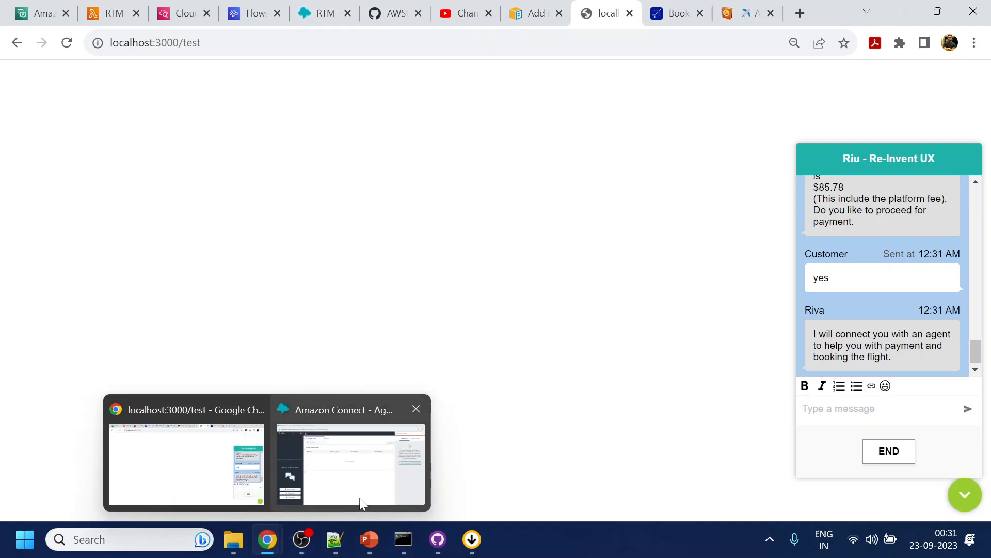
click(330, 474)
click(85, 64)
click(72, 86)
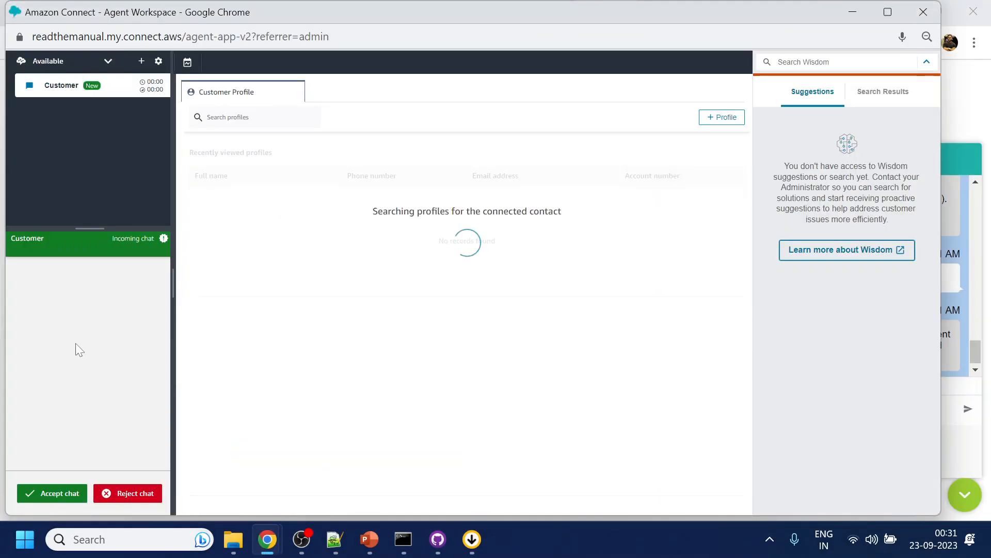
click(61, 498)
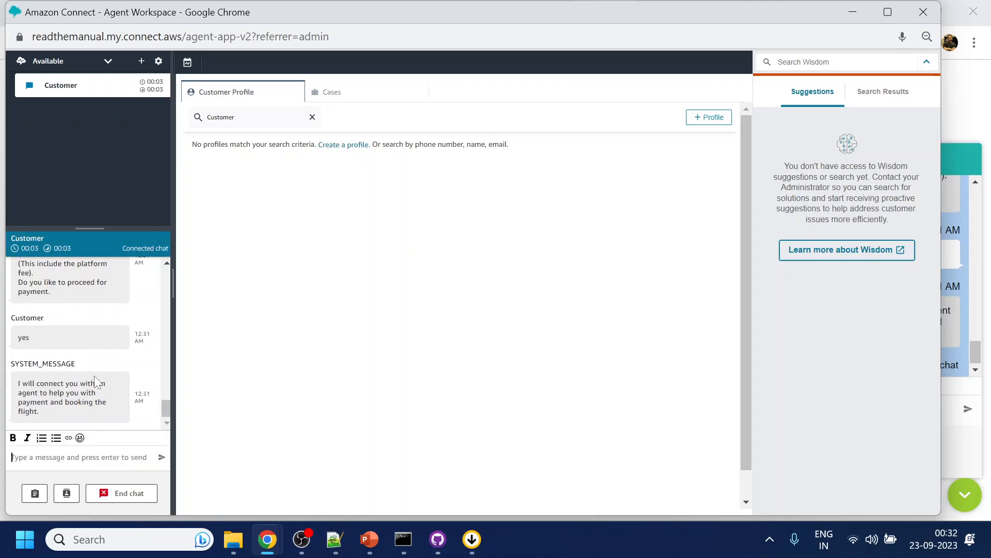
- Review the booking conversation transcript as the agent and send "hello" to the customer
scroll(91, 373, up, 2)
scroll(92, 373, up, 10)
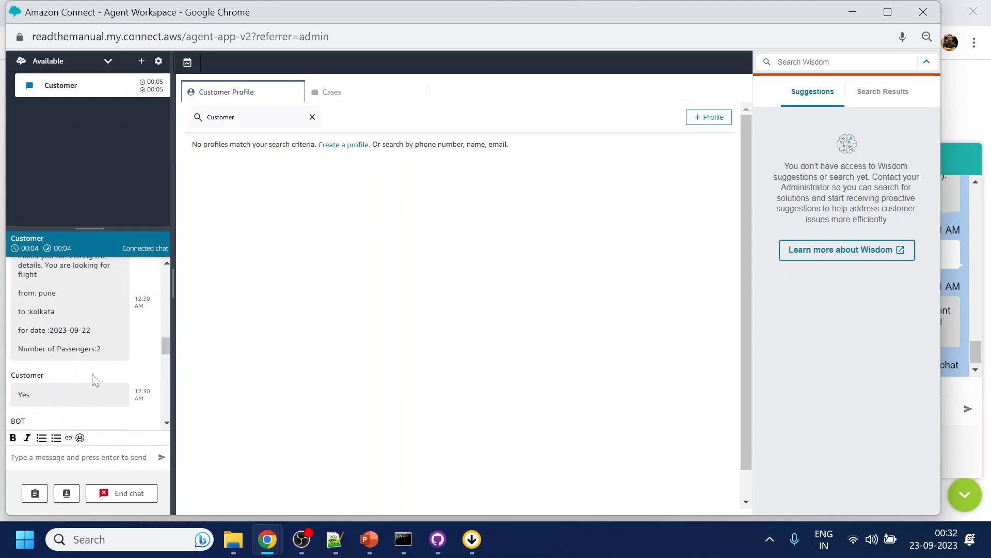
scroll(92, 373, down, 8)
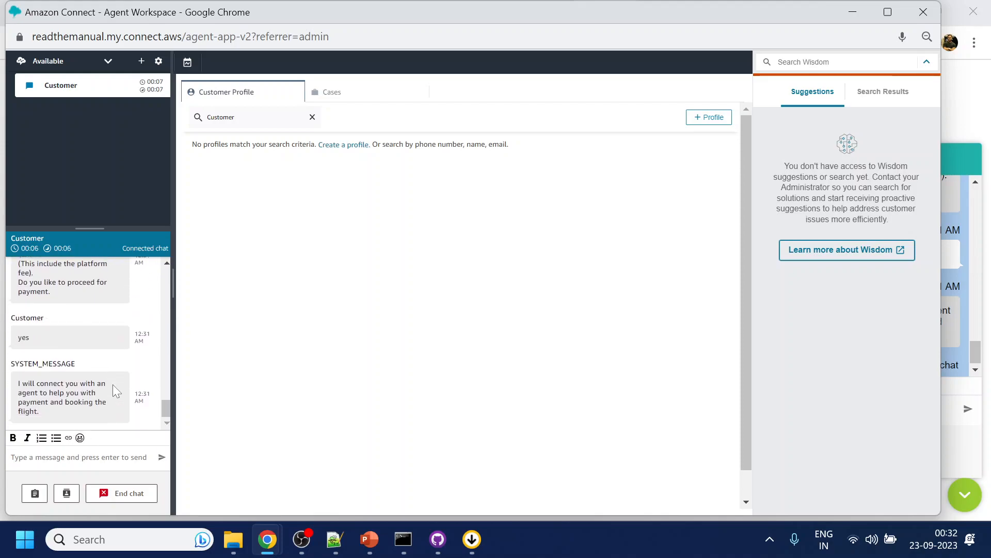
text(helo)
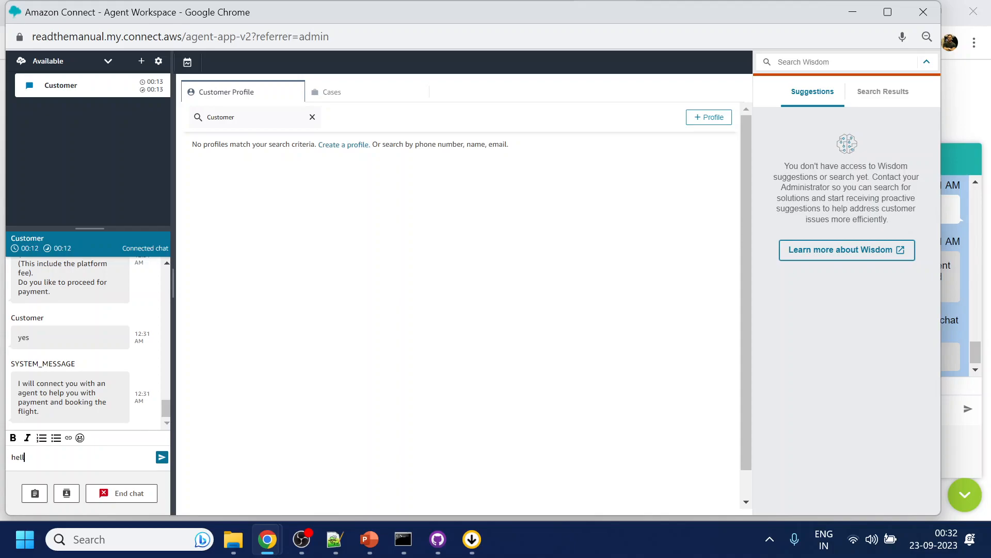
key(Return)
- Switch to the customer chat, check the agent's greeting, and reply "hi"
key(alt+Tab)
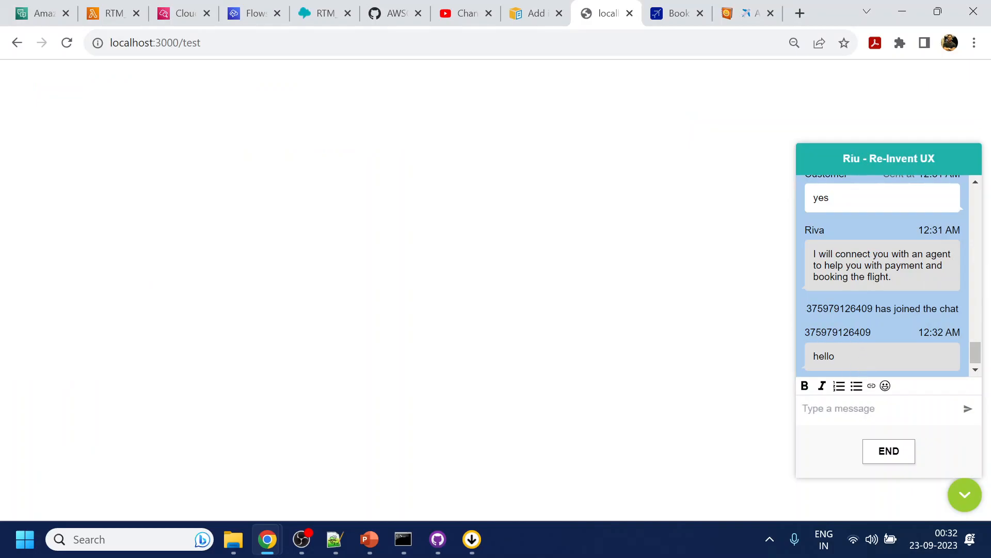
drag(806, 332, 879, 328)
click(836, 408)
text(hi)
key(Return)
- Send "give money\" from the Agent Workspace and reply "take money" from the customer chat
key(alt+Tab)
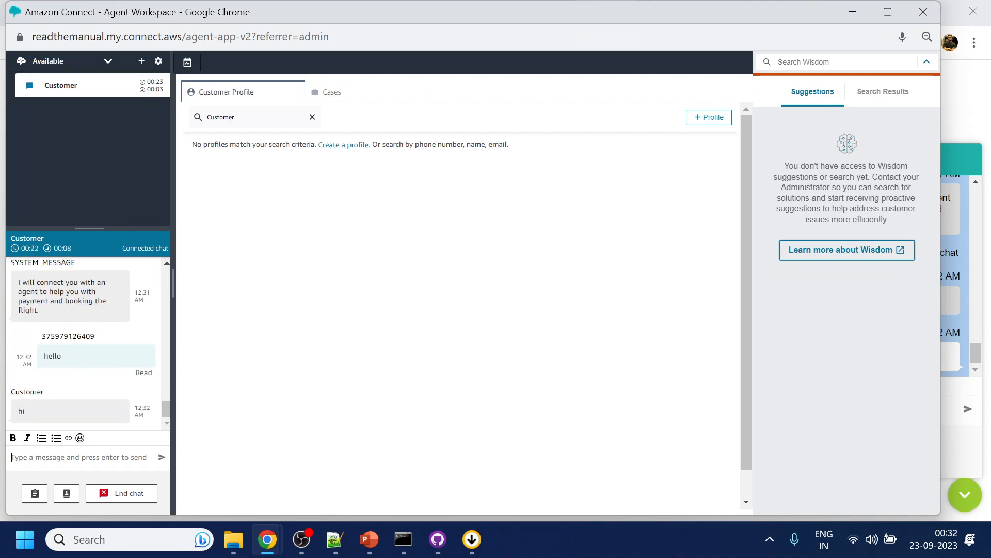
text(give money\)
key(Return)
key(alt+Tab)
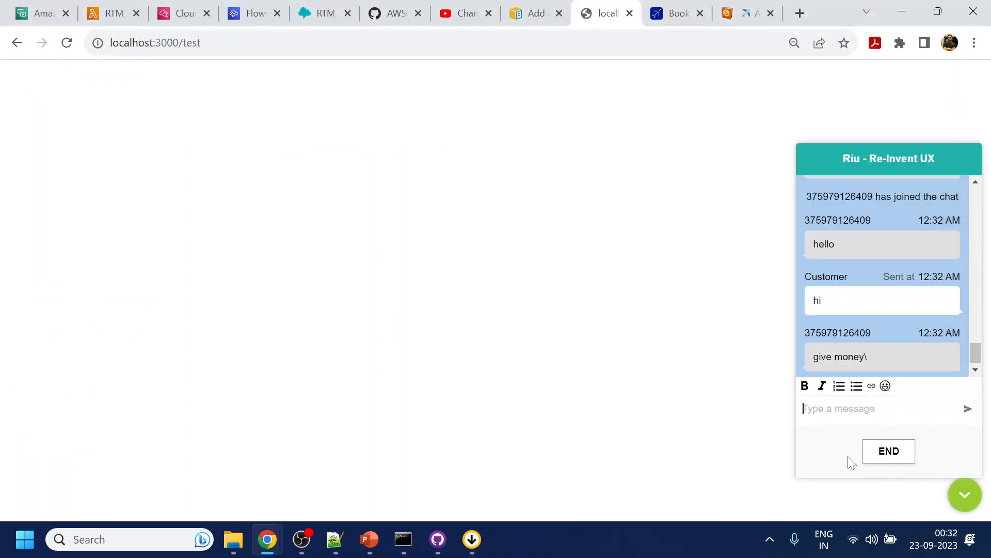
text(take money)
key(Return)
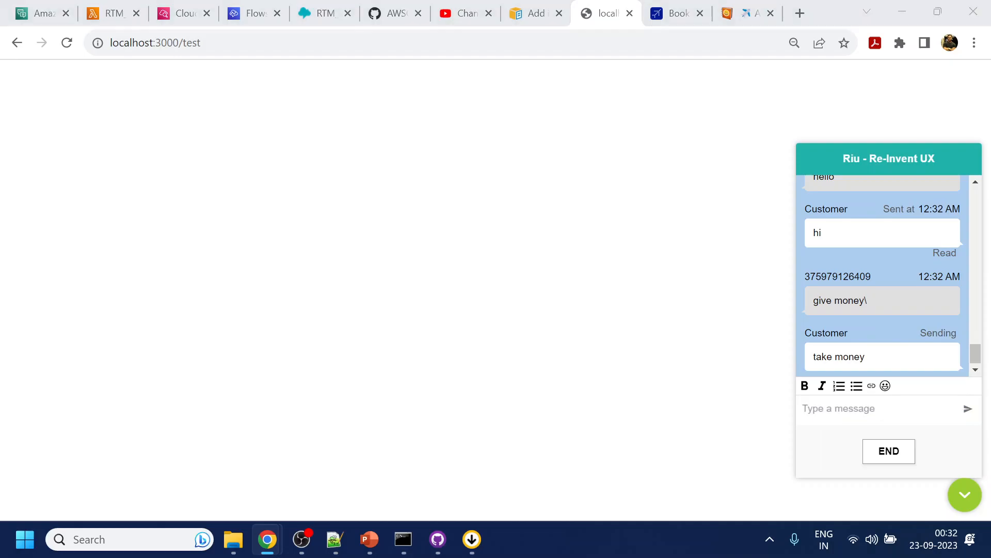
- Return to the Agent Workspace and send "done." to the customer
key(alt+Tab)
click(48, 457)
text(done.)
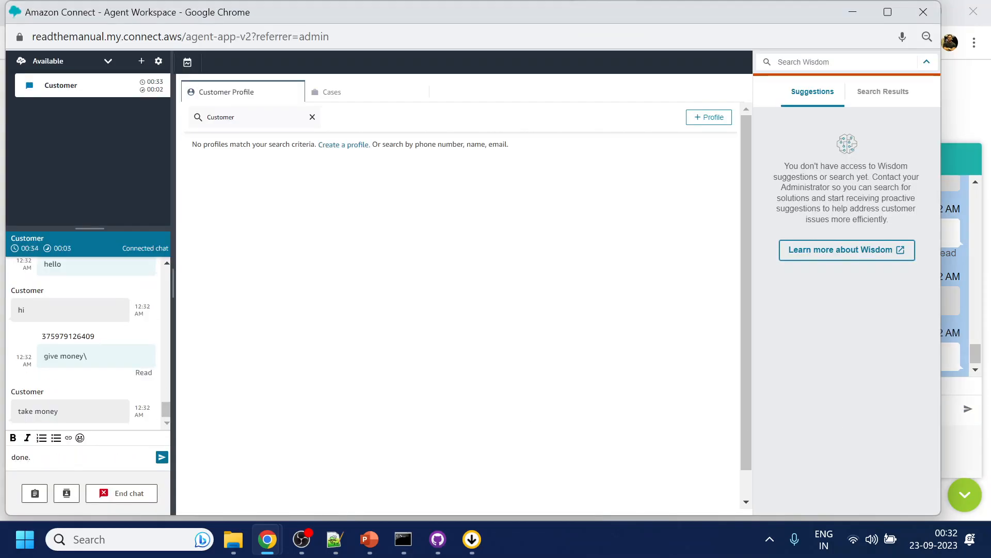
key(Return)
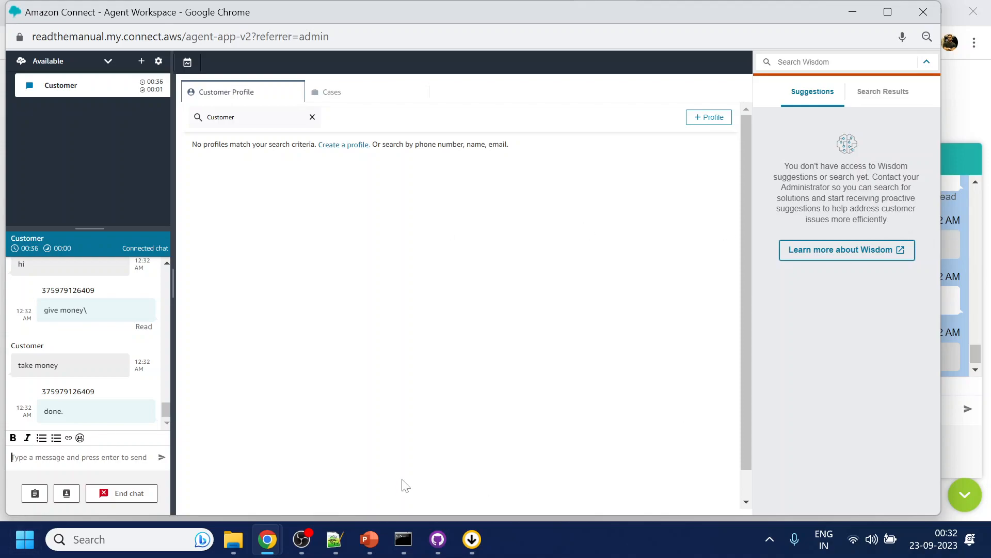
- End the chat as the agent and check the chat's end status in the customer window
click(128, 495)
key(alt+Tab)
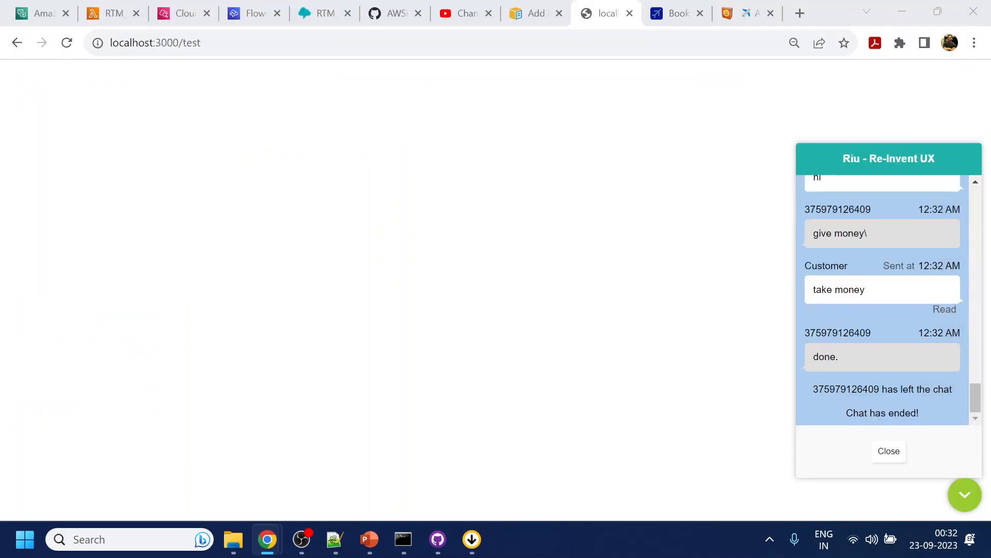
drag(846, 413, 917, 413)
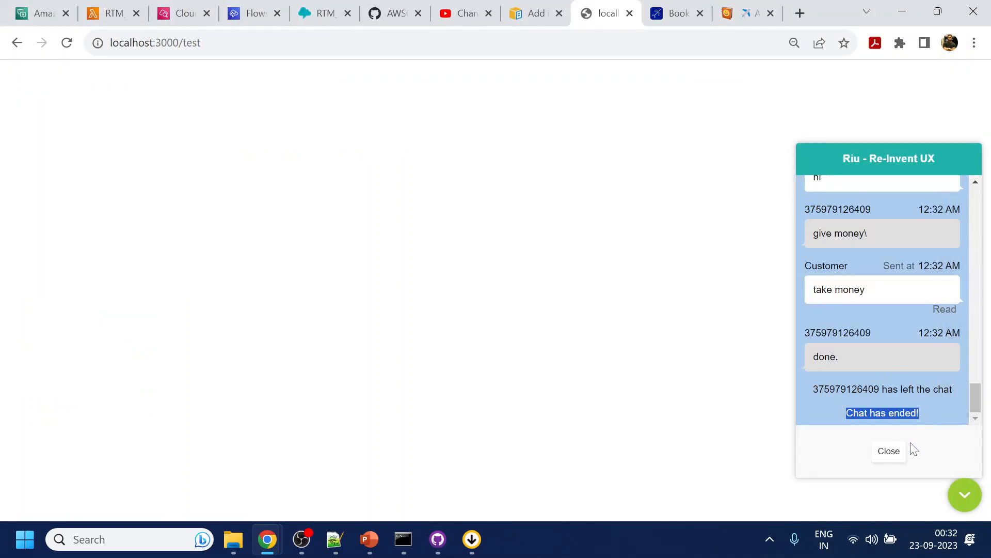
- Close the ended customer chat, then switch to Flow.txt in Notepad++ and highlight the Booking section through the agent transfer line
click(892, 455)
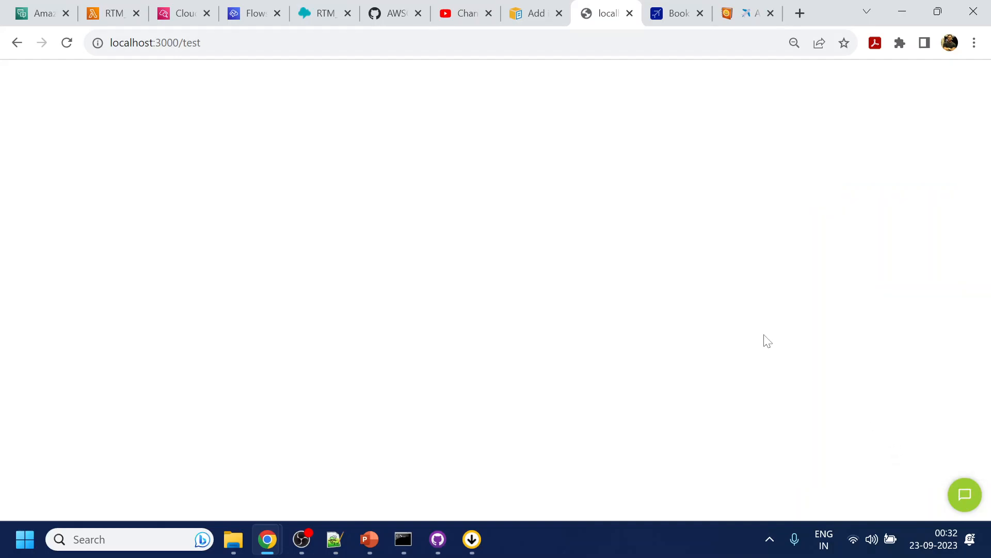
click(335, 539)
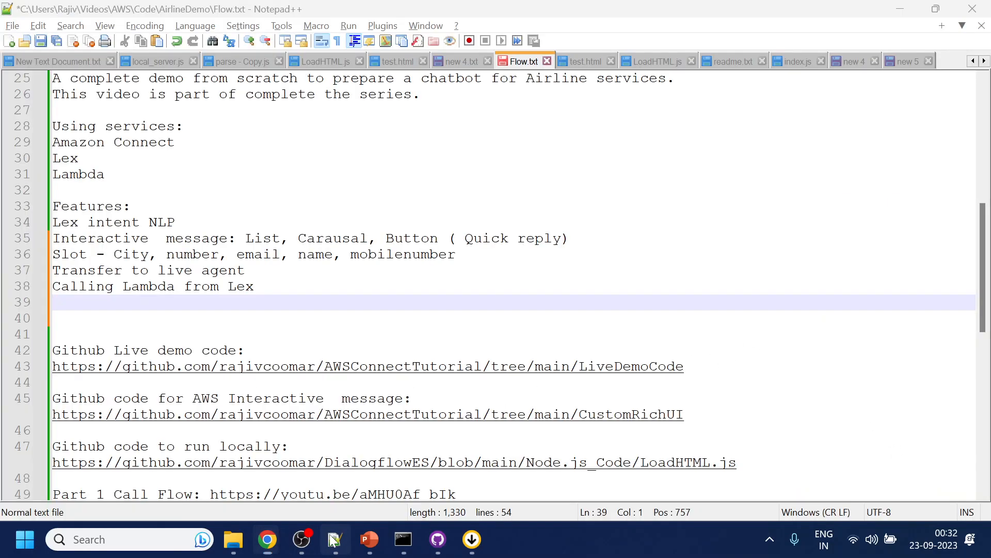
scroll(514, 284, up, 8)
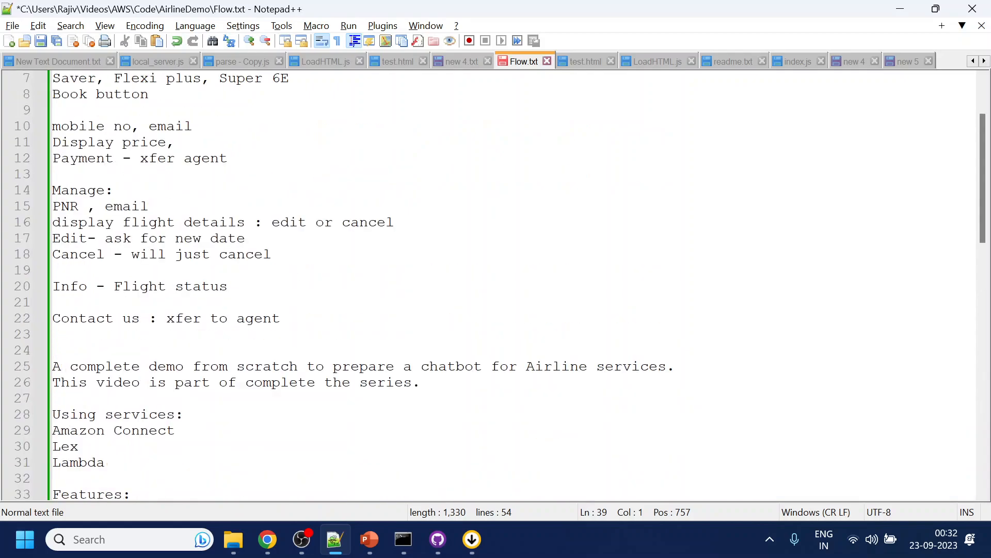
drag(231, 255, 53, 79)
- Insert a dashed separator line on the blank line between the Booking and Manage sections
click(72, 270)
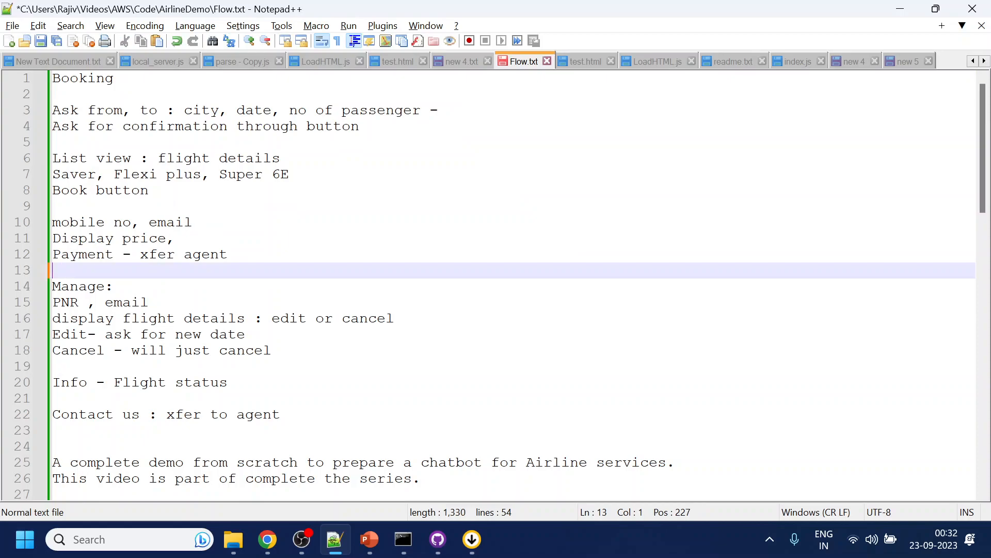
text(-------------------------------------)
- Review the Manage section notes, highlighting the PNR and email inputs and the edit or cancel options for flight details
double_click(93, 289)
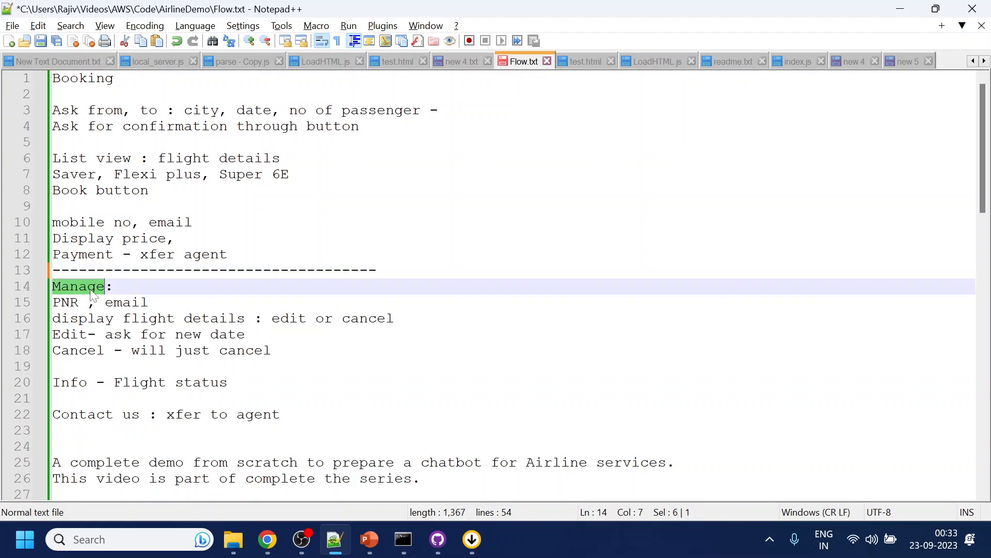
drag(151, 303, 52, 287)
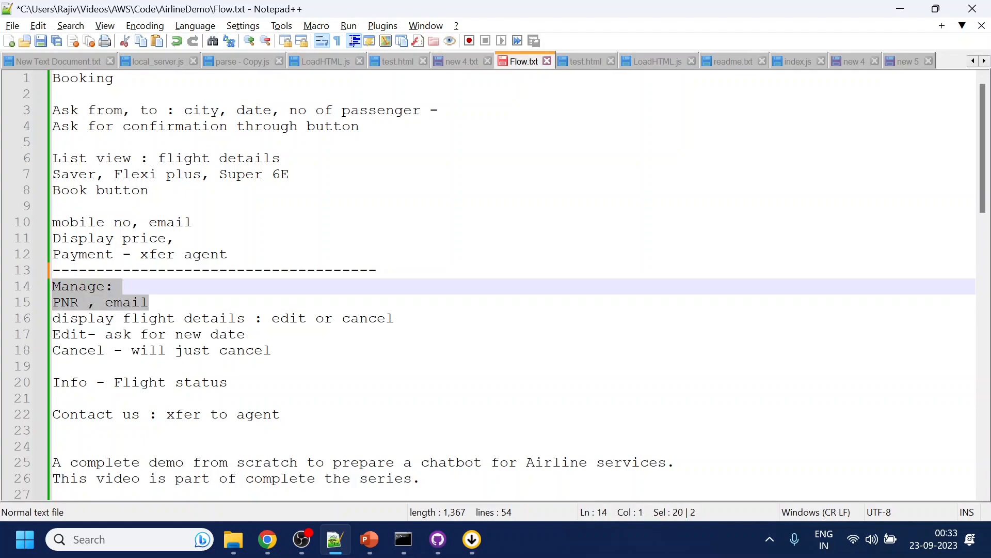
key(shift+Down)
drag(395, 319, 254, 319)
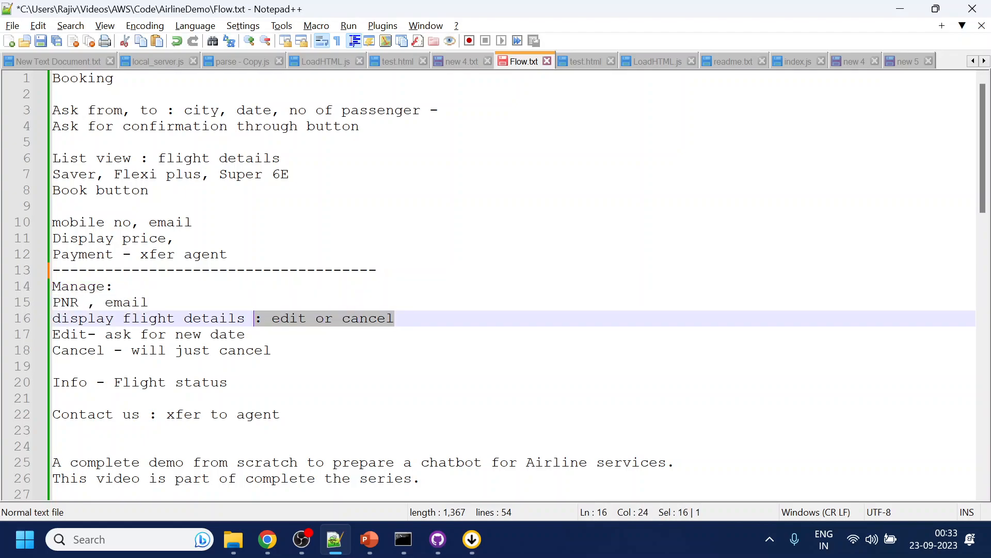